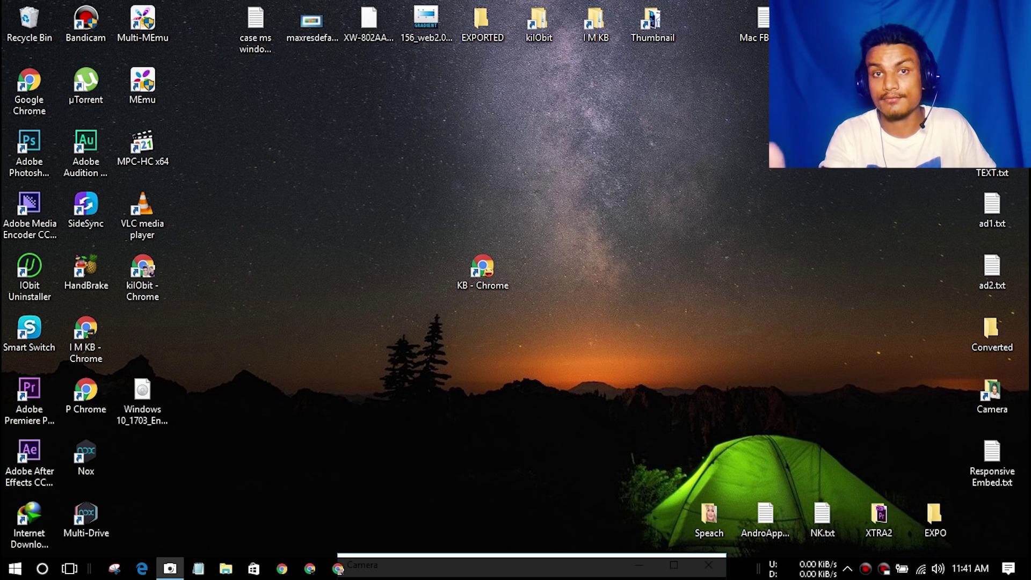
- Open Chrome, search Google for "blogger" and go to the Blogger.com site
double_click(483, 268)
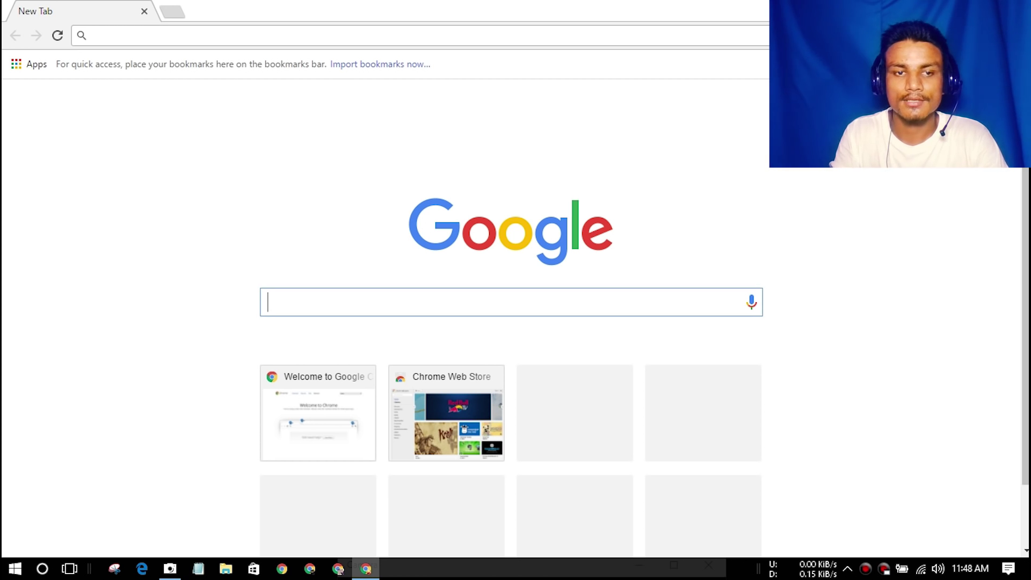
text(blogger)
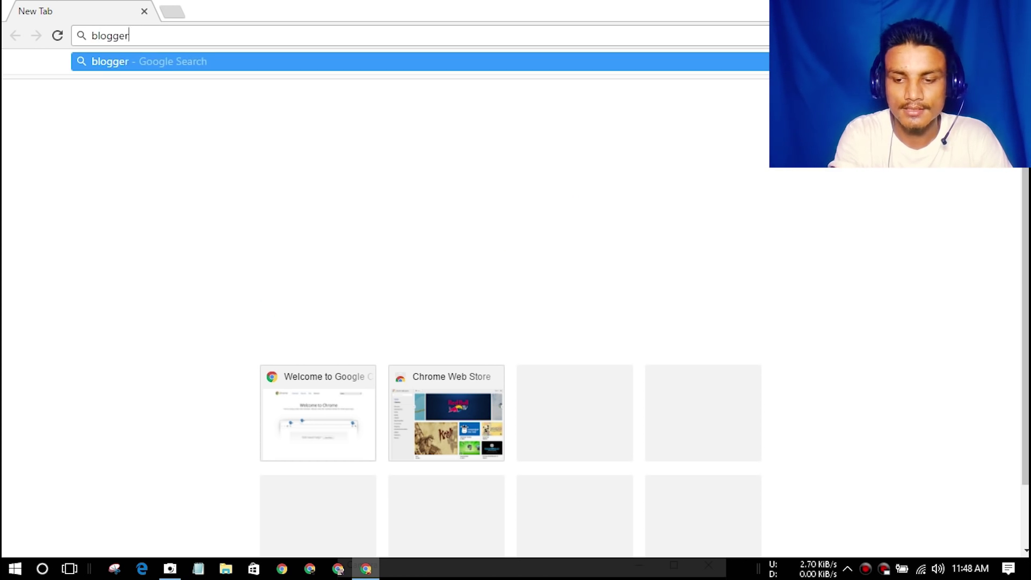
key(Return)
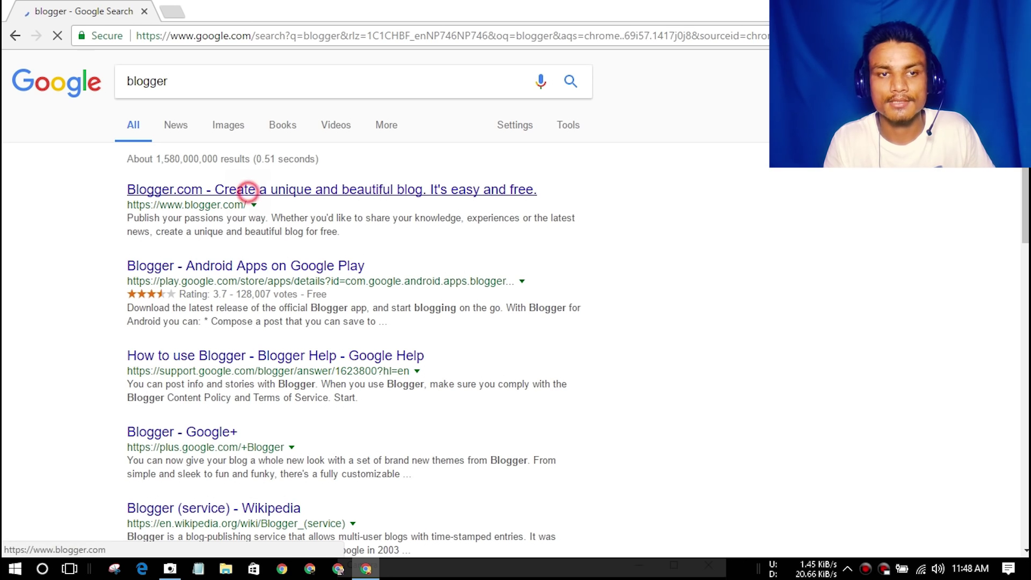
click(464, 35)
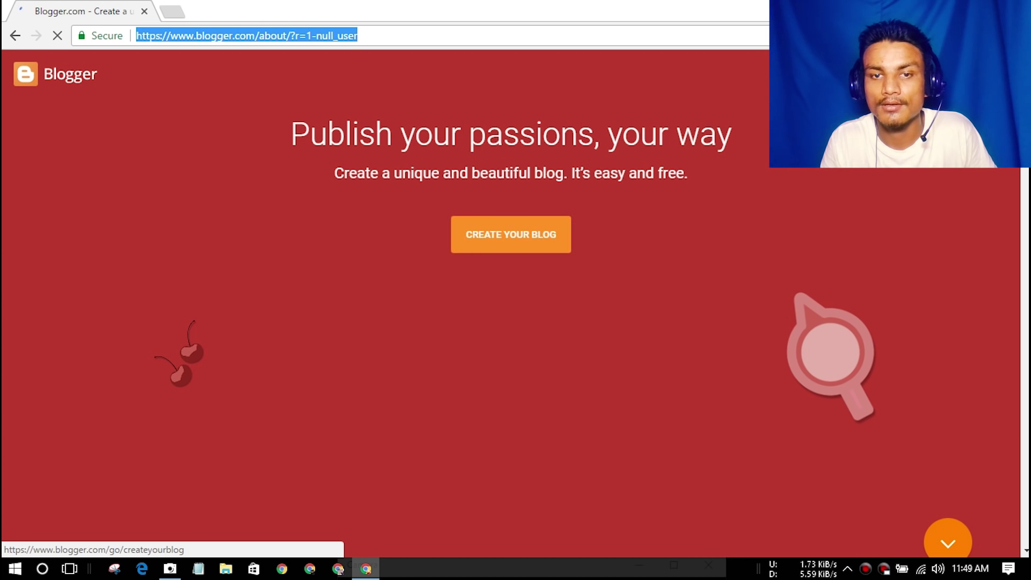
- Start creating a new blog and title it "YouTube Tutorial"
click(529, 235)
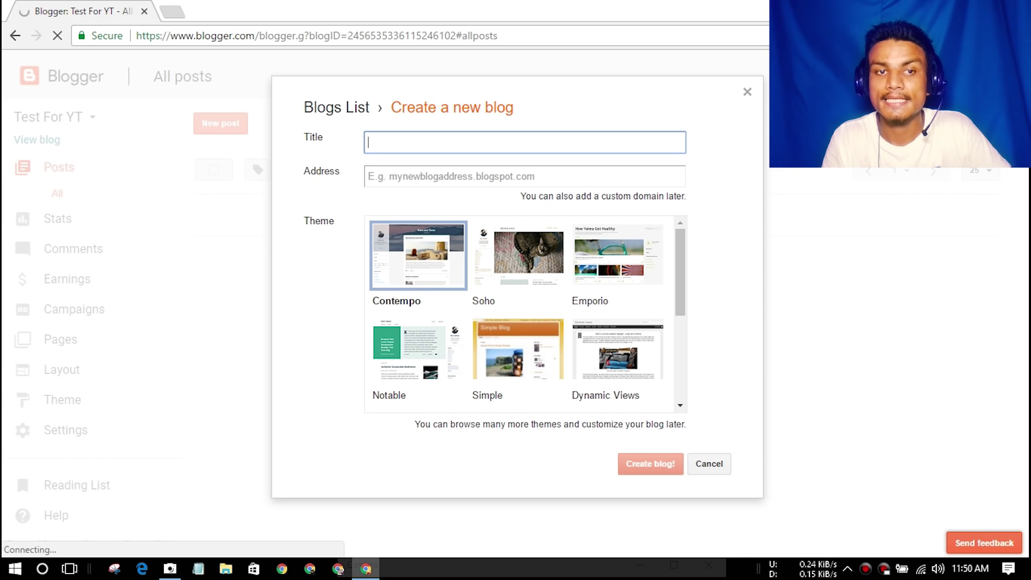
drag(329, 137, 318, 137)
click(303, 134)
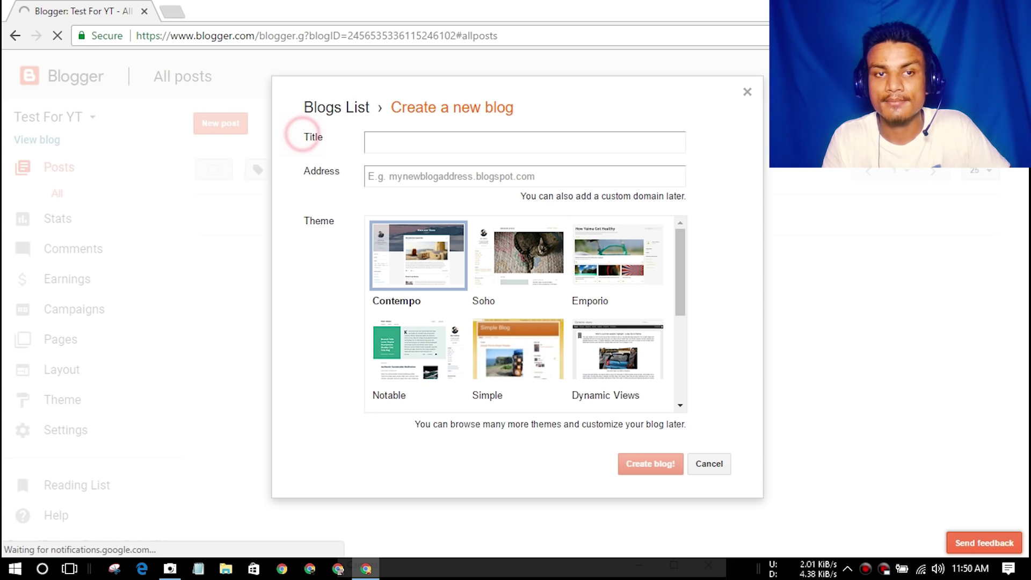
click(396, 142)
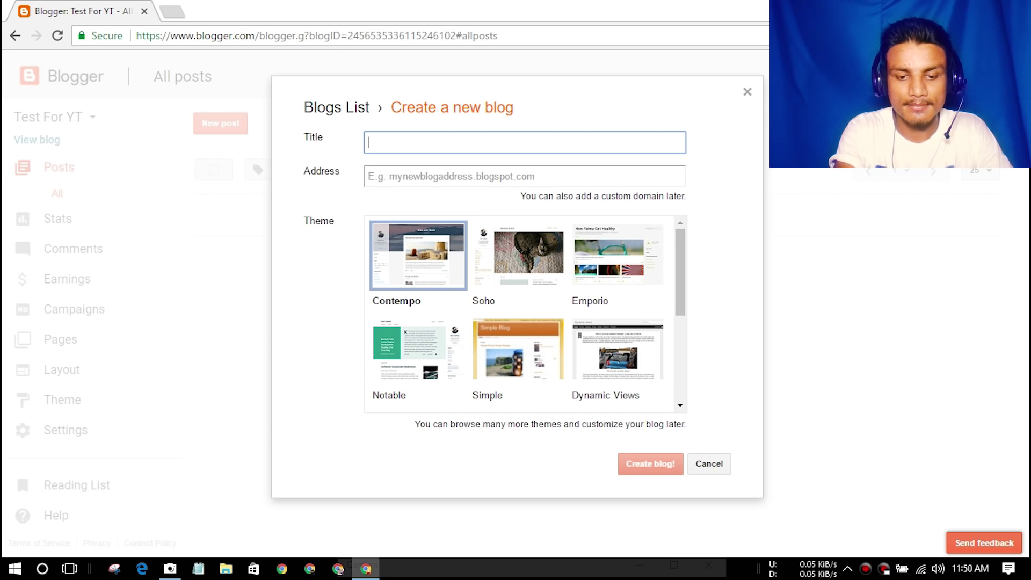
text(YouT)
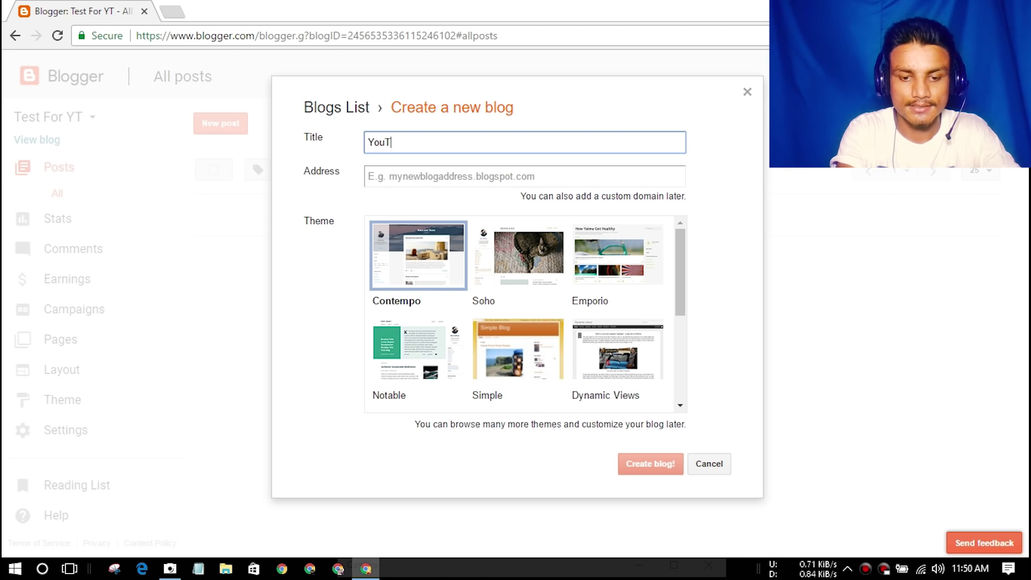
text(ube Tutorial)
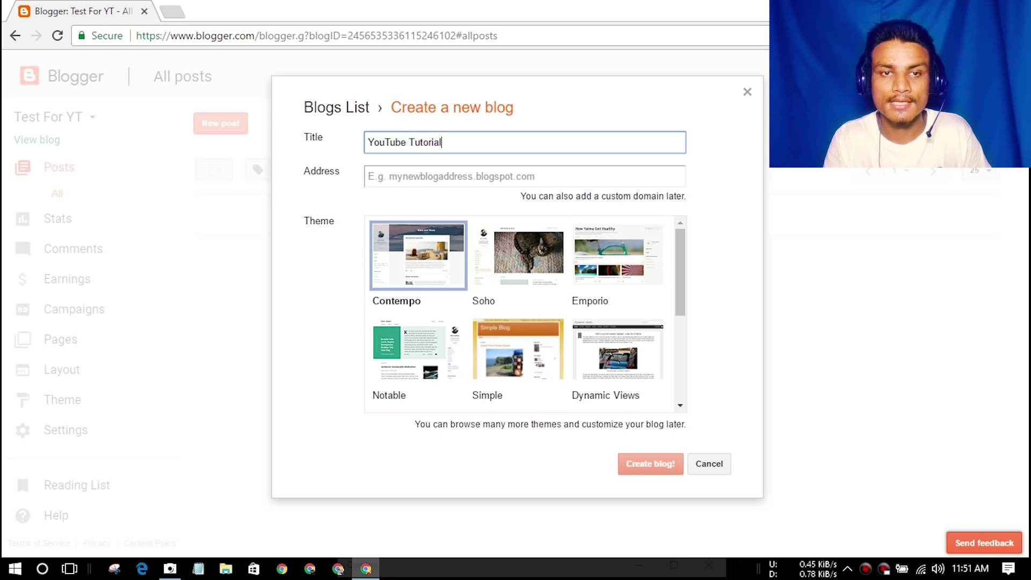
- View kil0bit.blogspot.com in a new browser tab as an example blog address, and close that tab
click(400, 179)
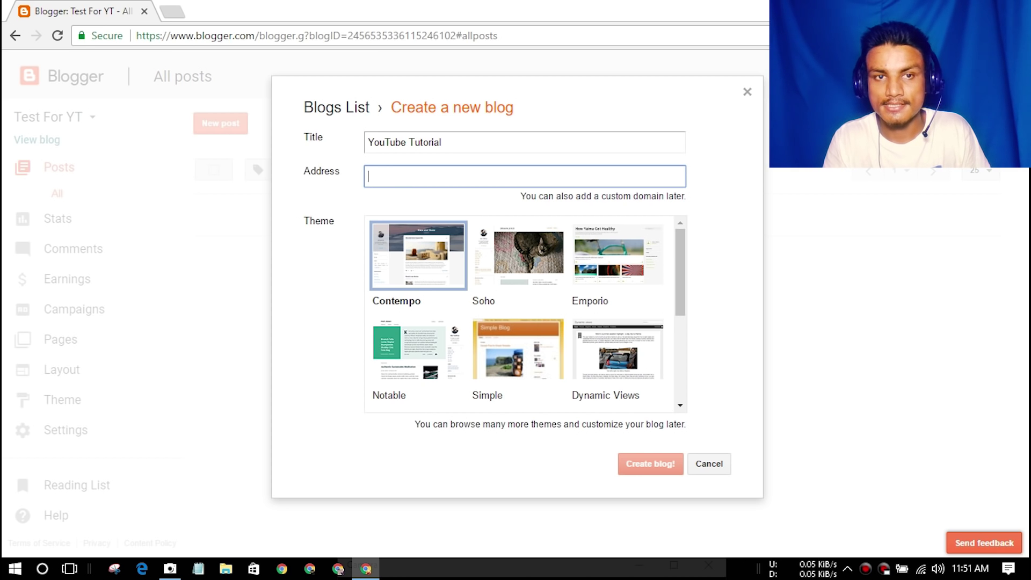
key(ctrl+t)
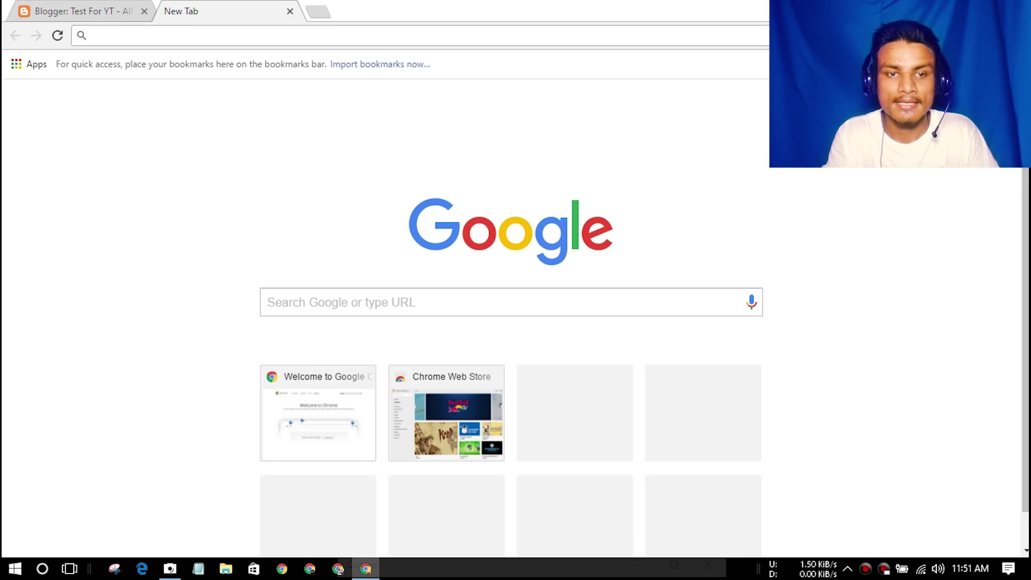
text(kil0)
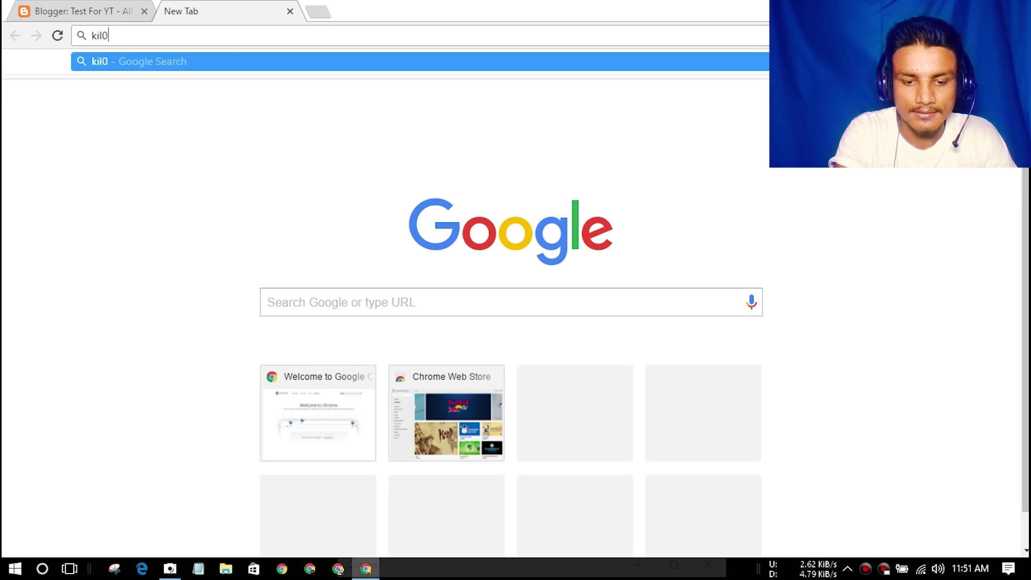
text(bit.)
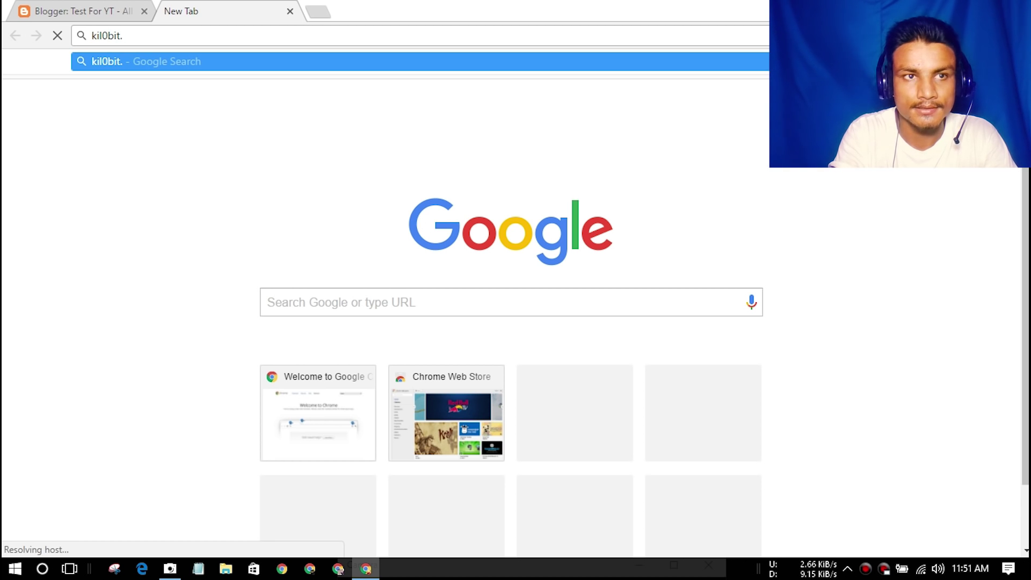
text(blog)
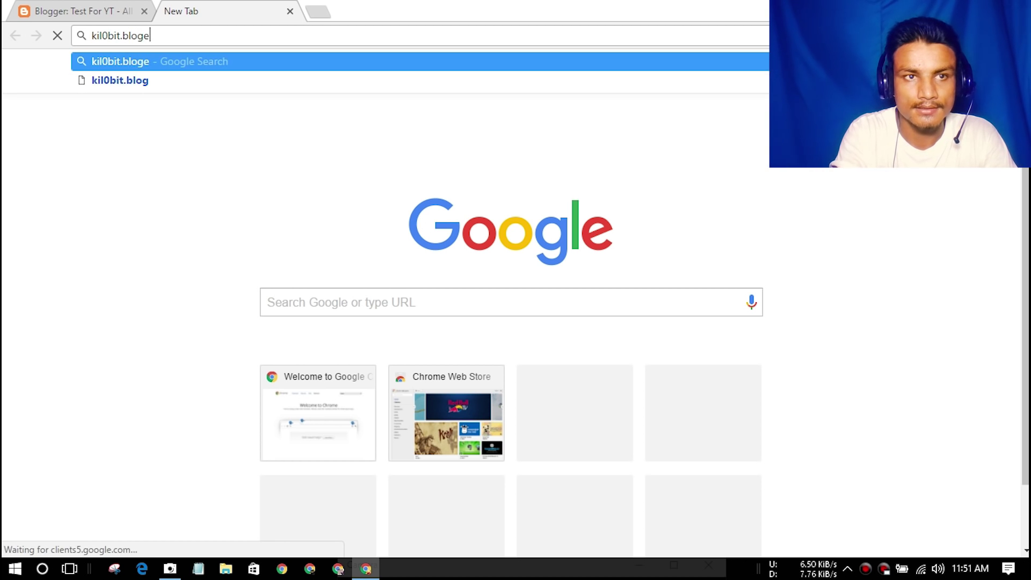
text(spot)
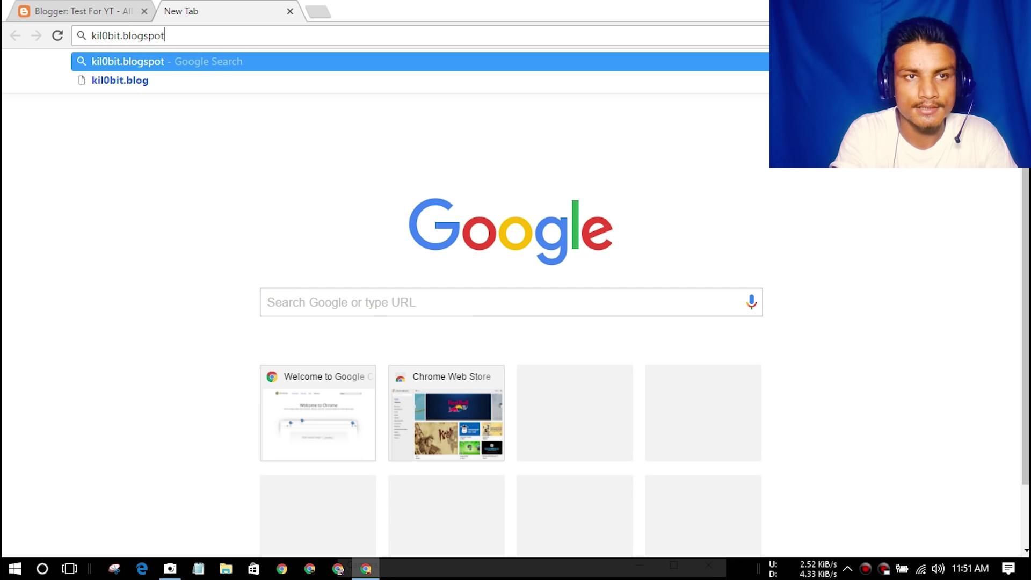
text(.com)
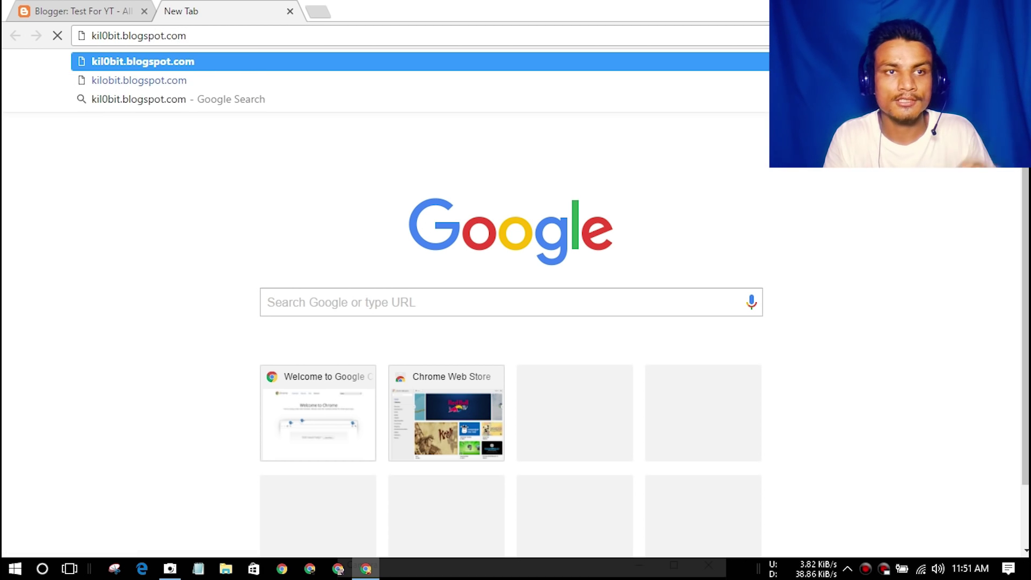
drag(123, 35, 186, 36)
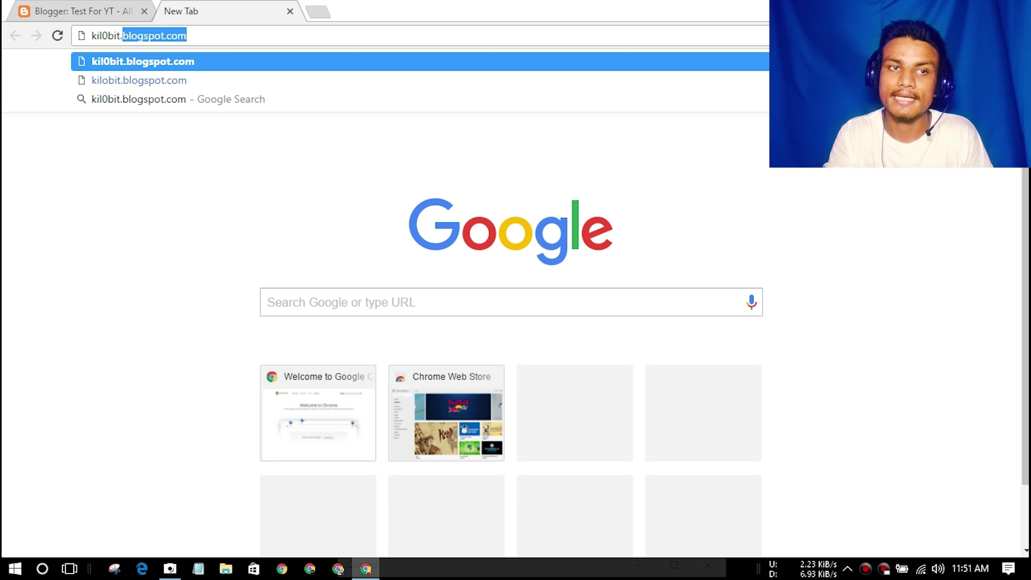
drag(122, 36, 91, 36)
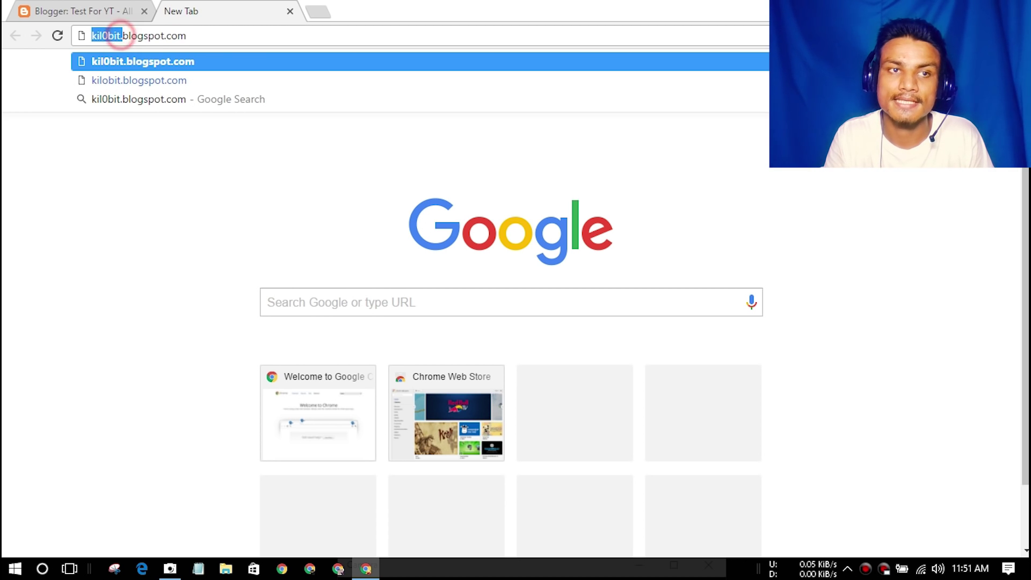
click(140, 35)
drag(200, 35, 91, 35)
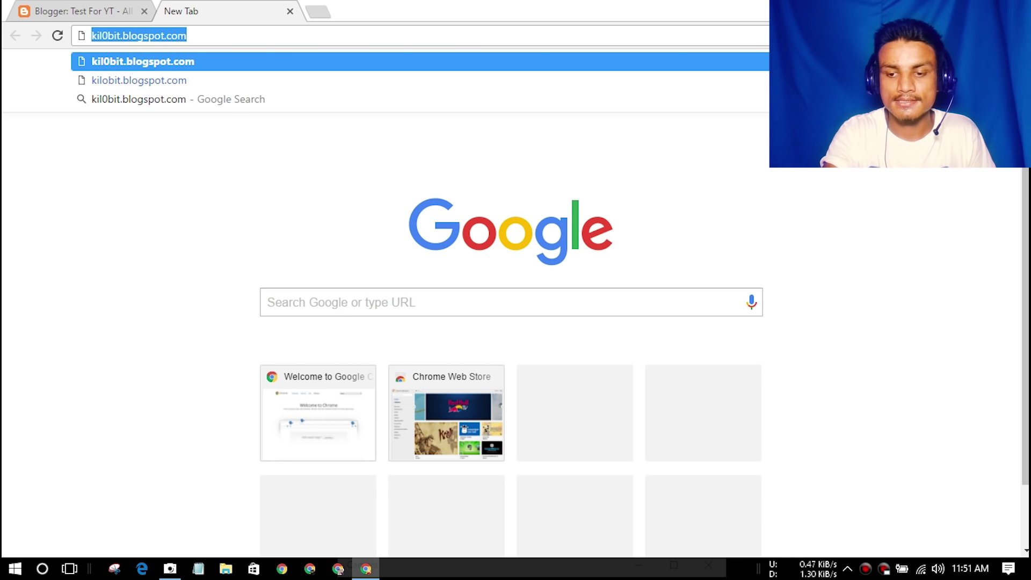
key(Return)
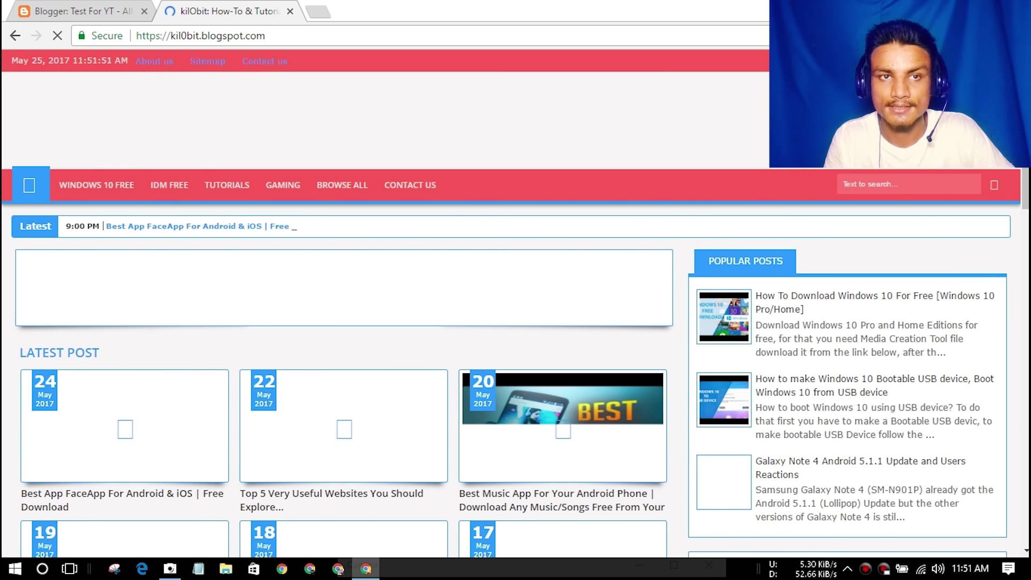
click(290, 10)
- Set the new blog's address to yttestkb.blogspot.com
click(460, 177)
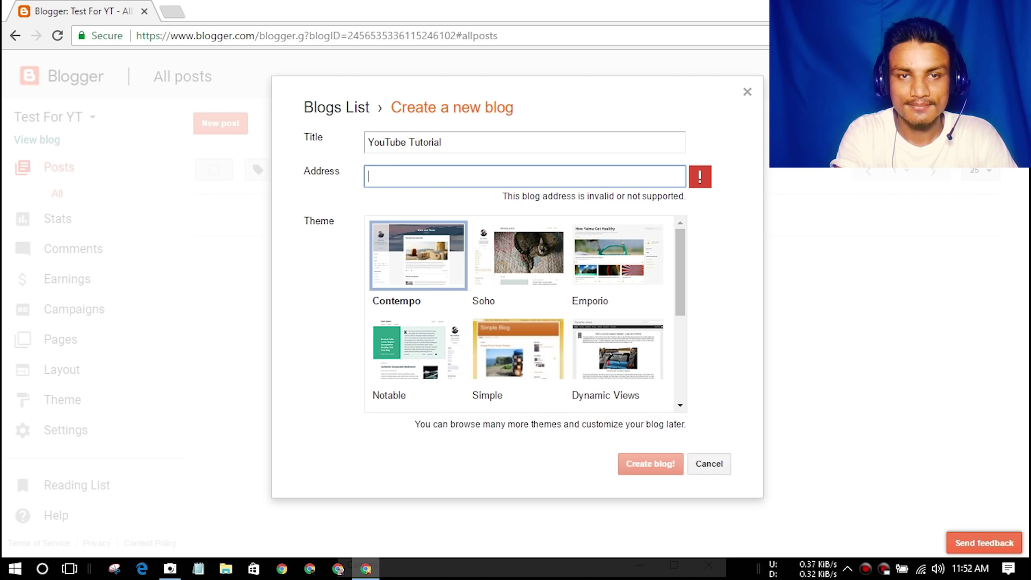
text(l)
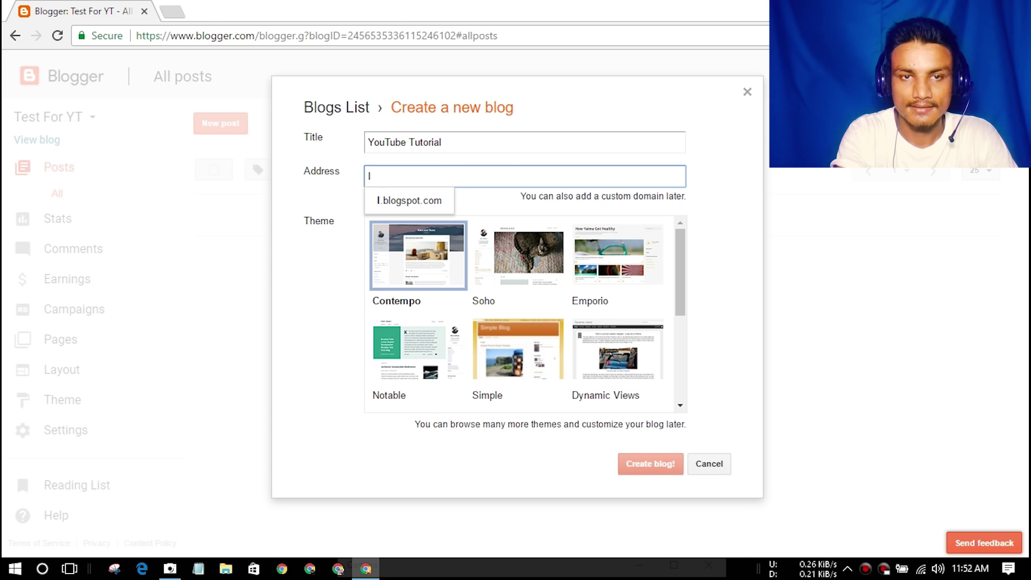
key(BackSpace)
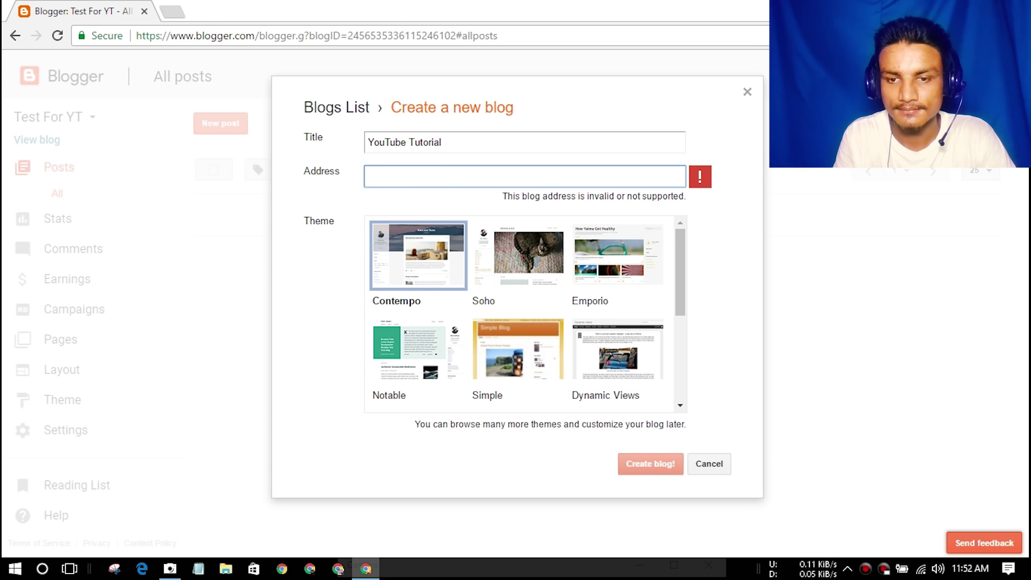
text(yttes)
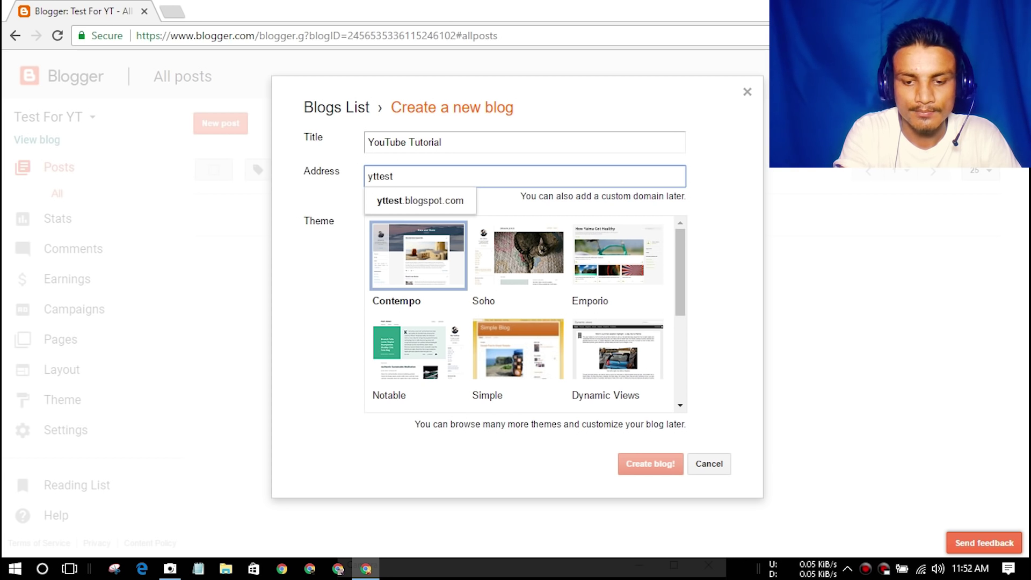
text(tkb)
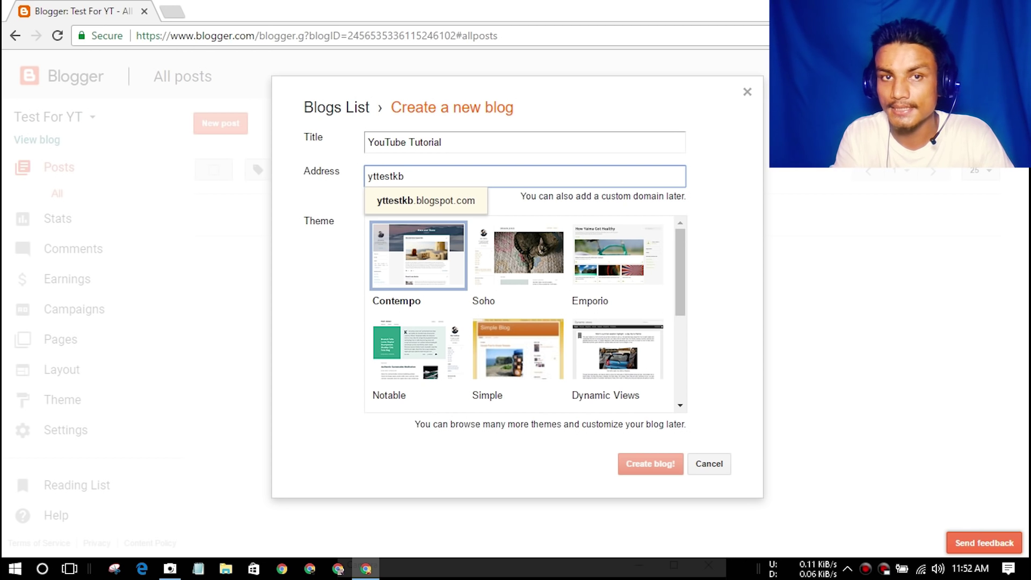
click(424, 200)
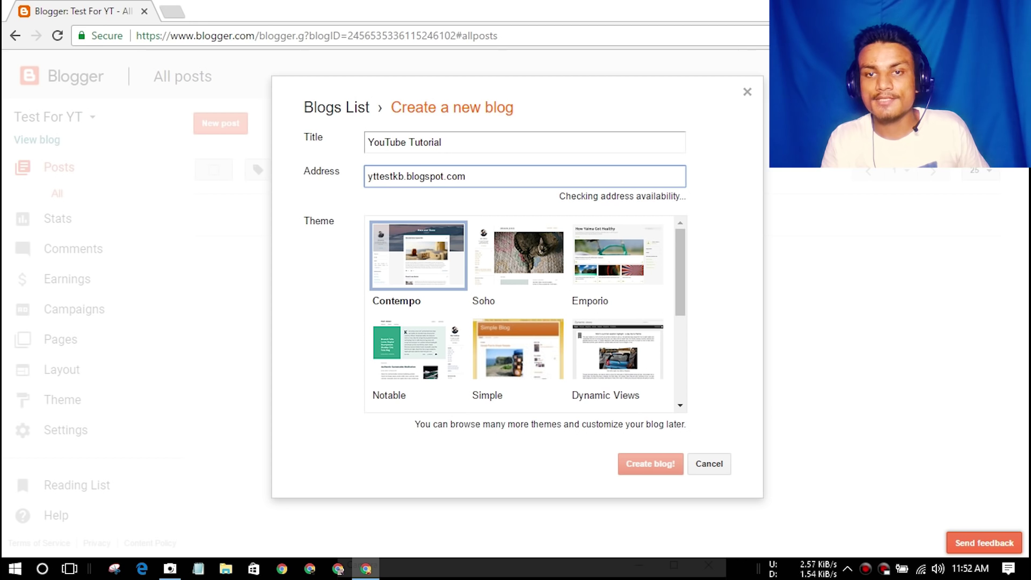
triple_click(485, 176)
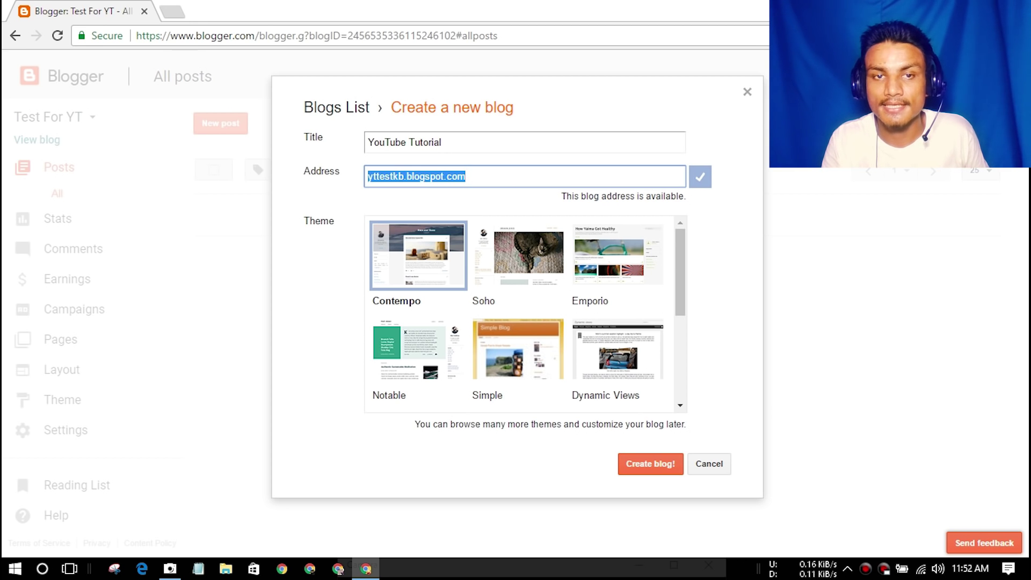
click(480, 176)
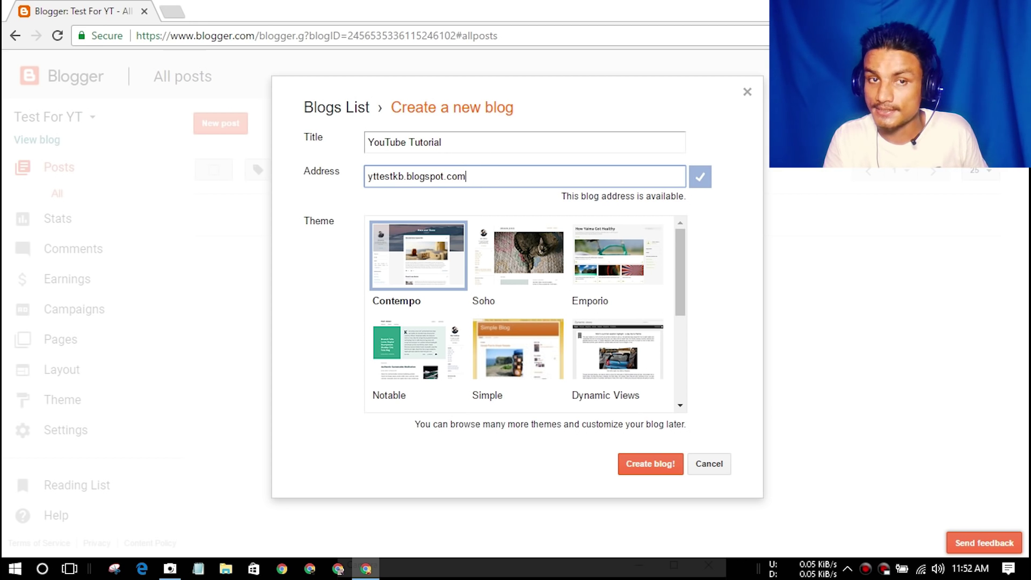
click(398, 177)
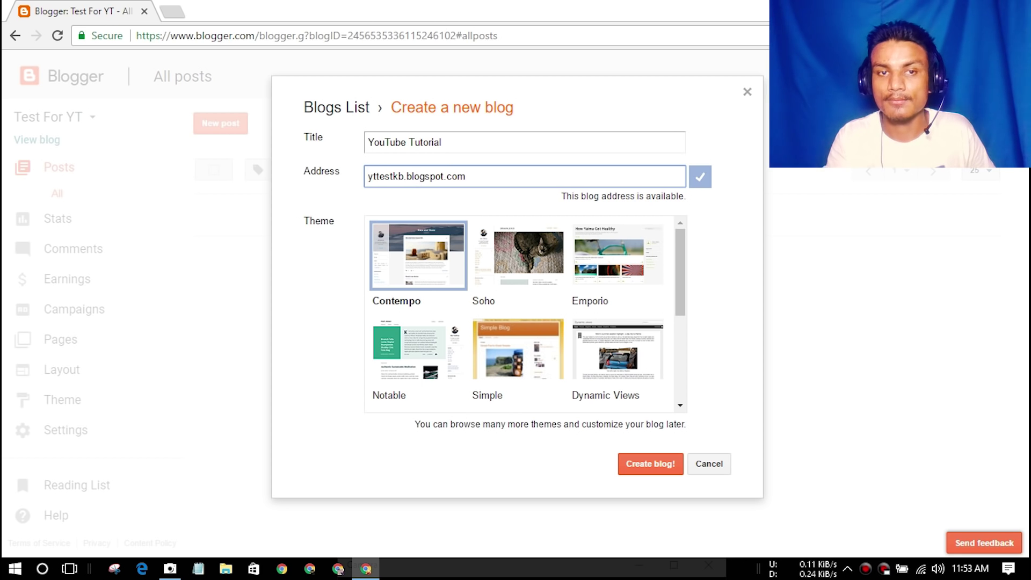
double_click(403, 176)
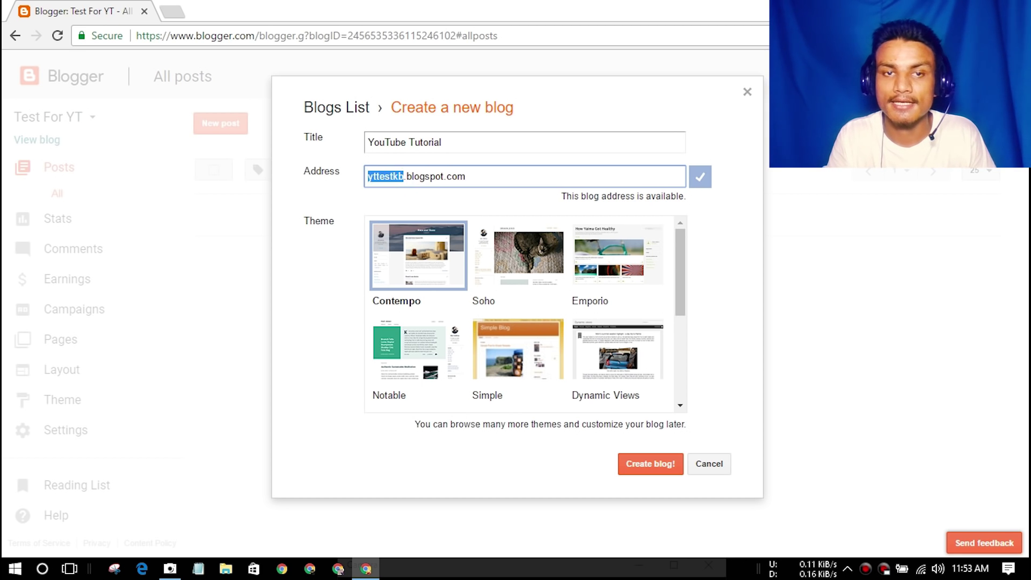
click(406, 177)
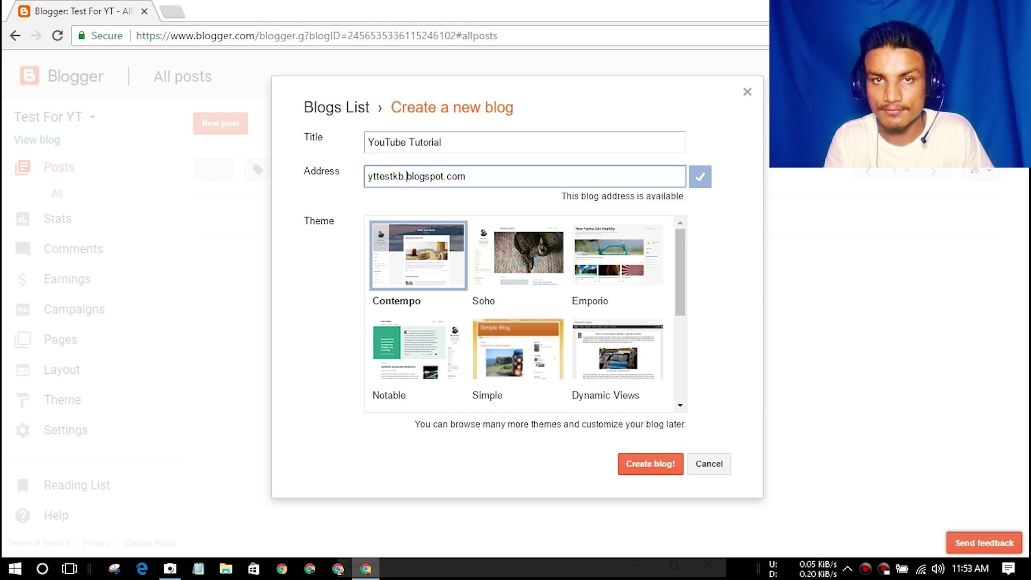
drag(404, 176, 368, 177)
drag(486, 179, 367, 177)
click(405, 177)
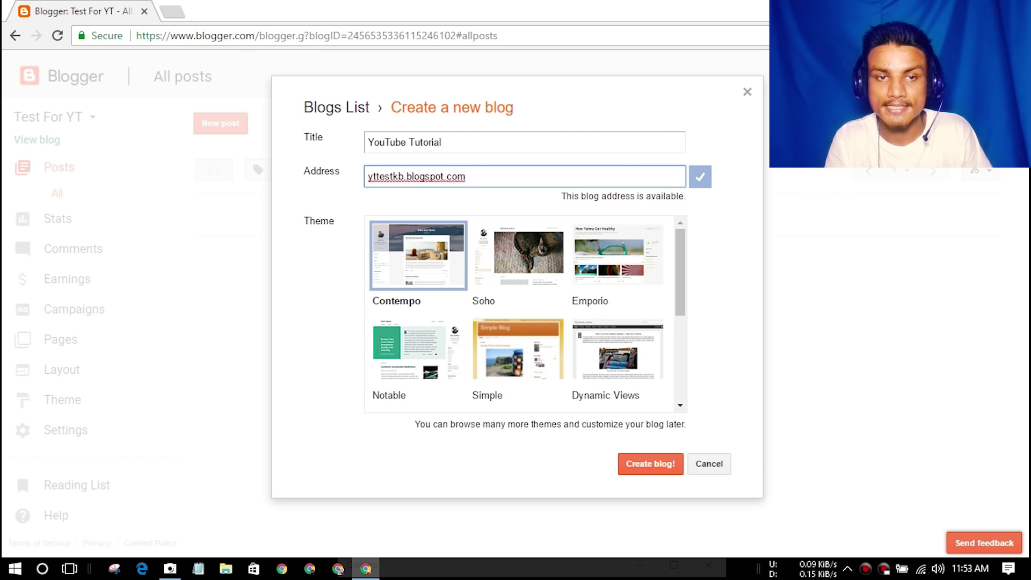
- Browse the available themes and choose Contempo for the new blog
click(300, 218)
click(337, 220)
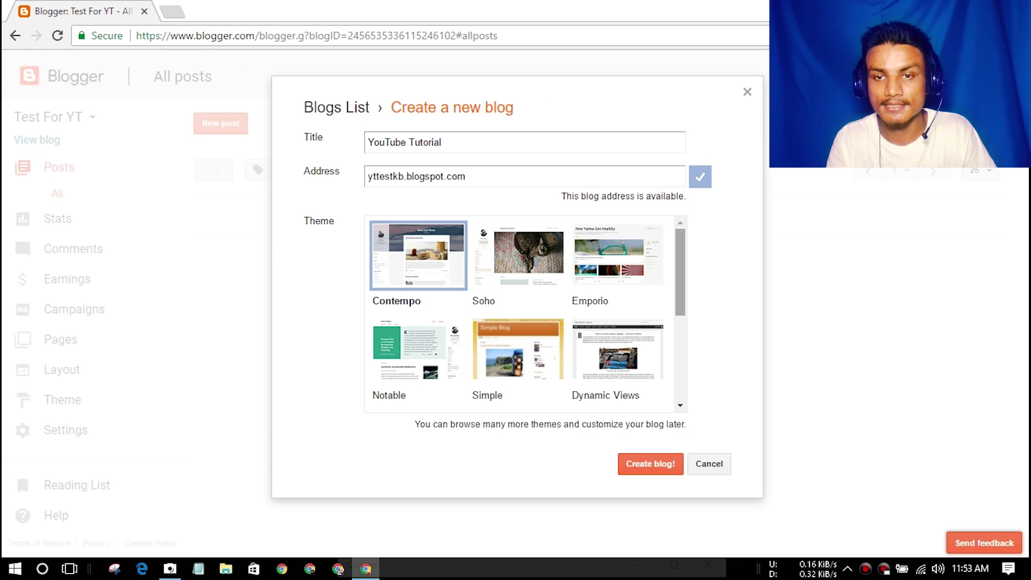
scroll(680, 274, down, 3)
scroll(680, 333, down, 2)
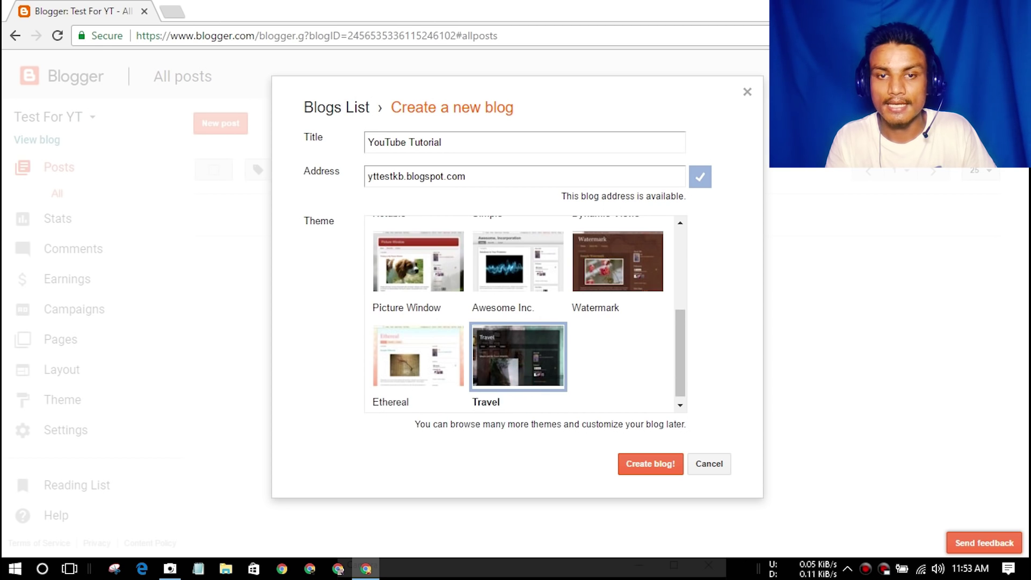
drag(679, 376, 675, 295)
click(426, 272)
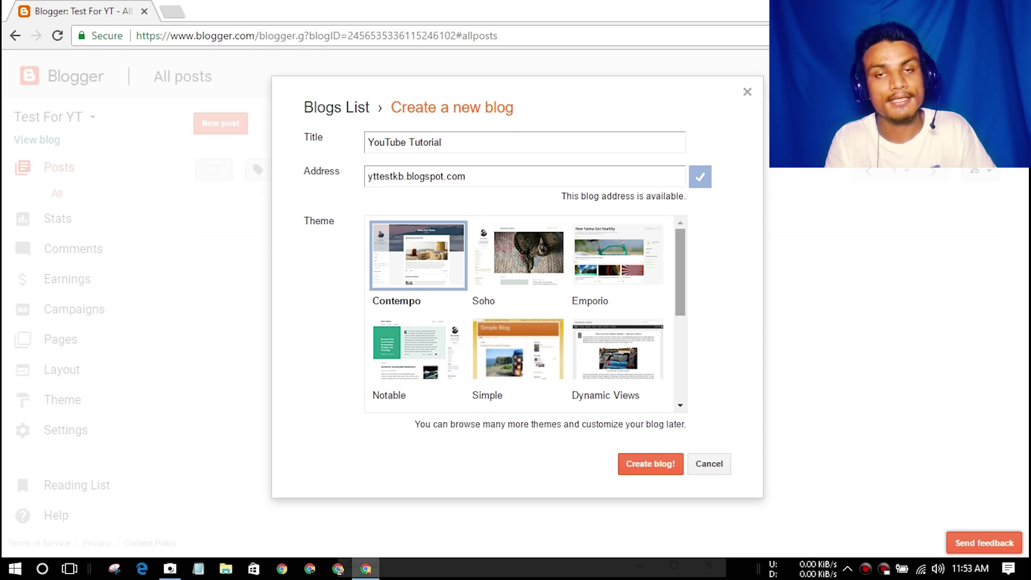
- Look through the theme choices once more and create the blog with the Contempo theme
drag(680, 295, 680, 304)
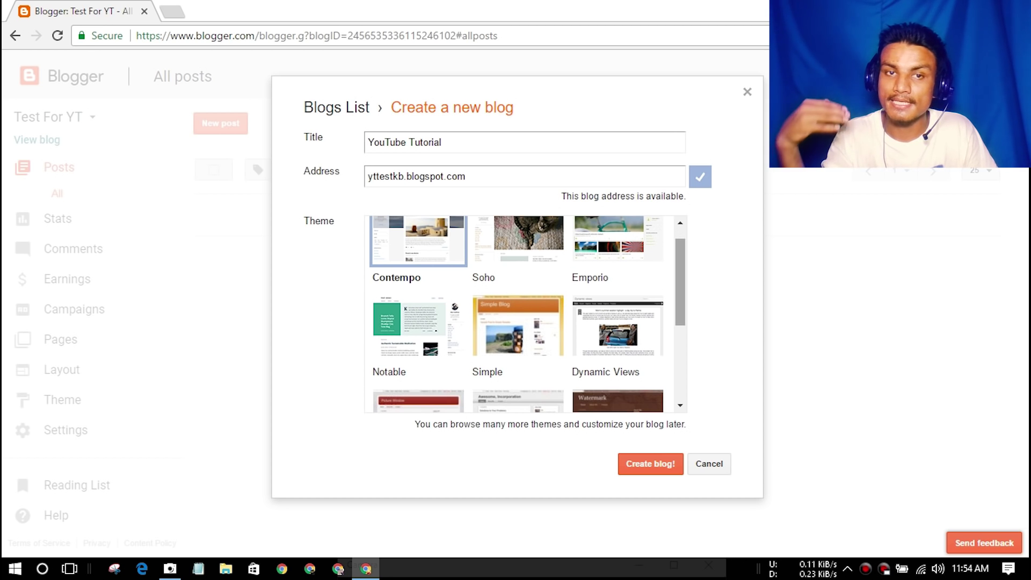
scroll(515, 315, up, 1)
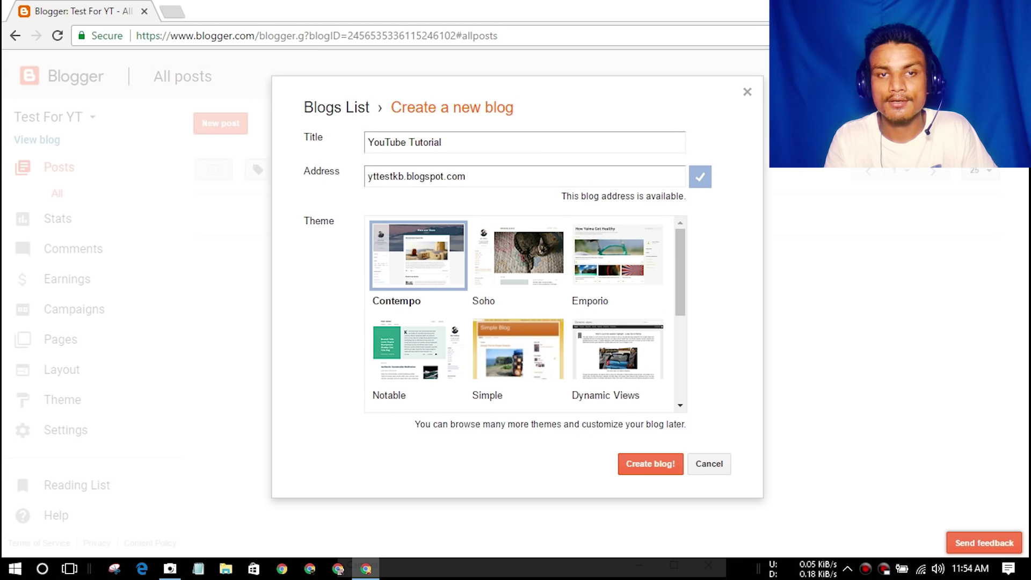
click(651, 463)
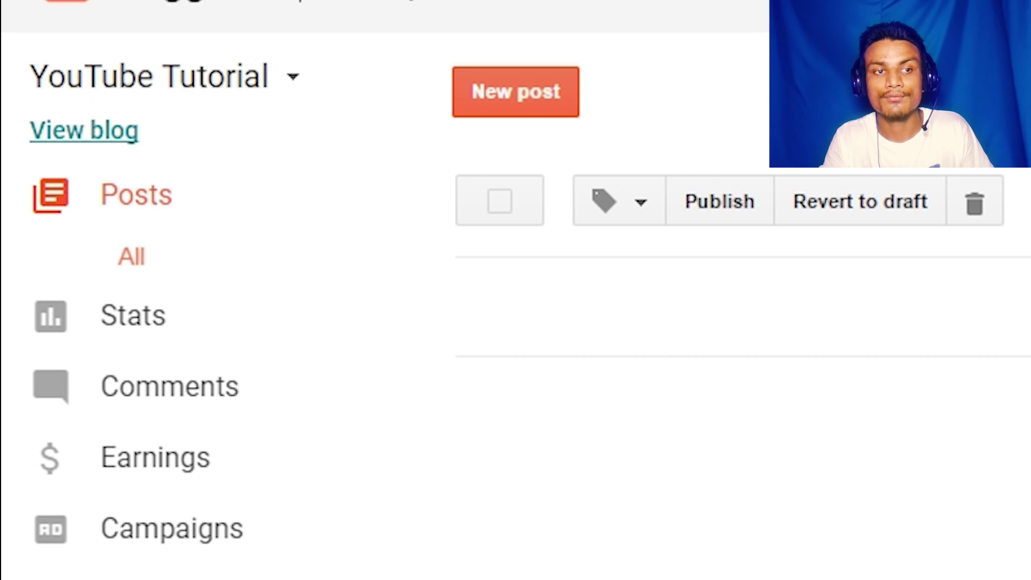
- View the new blog's live page, check its sidebar menu, and close the page's browser tab
click(75, 131)
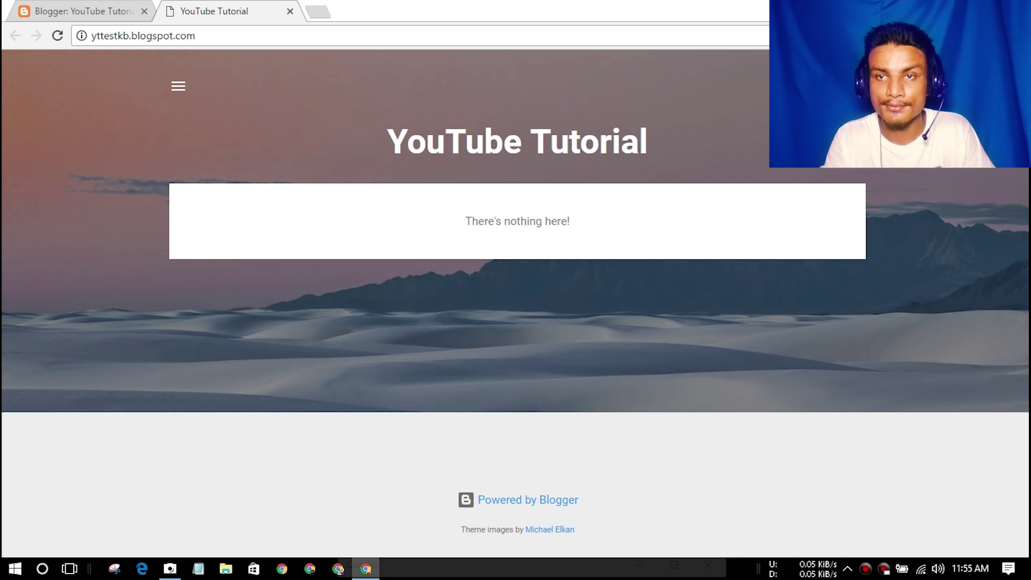
click(178, 86)
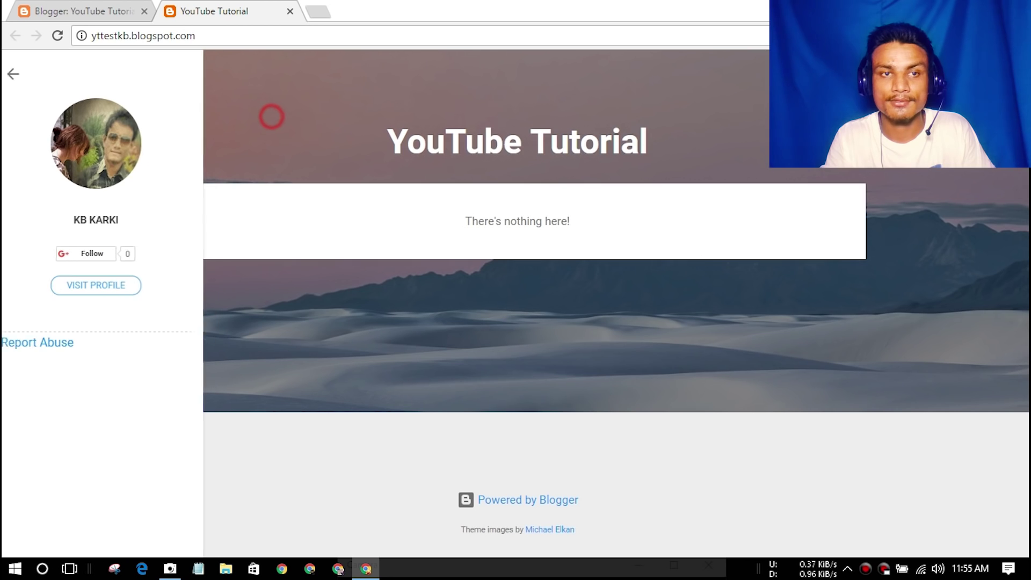
click(271, 116)
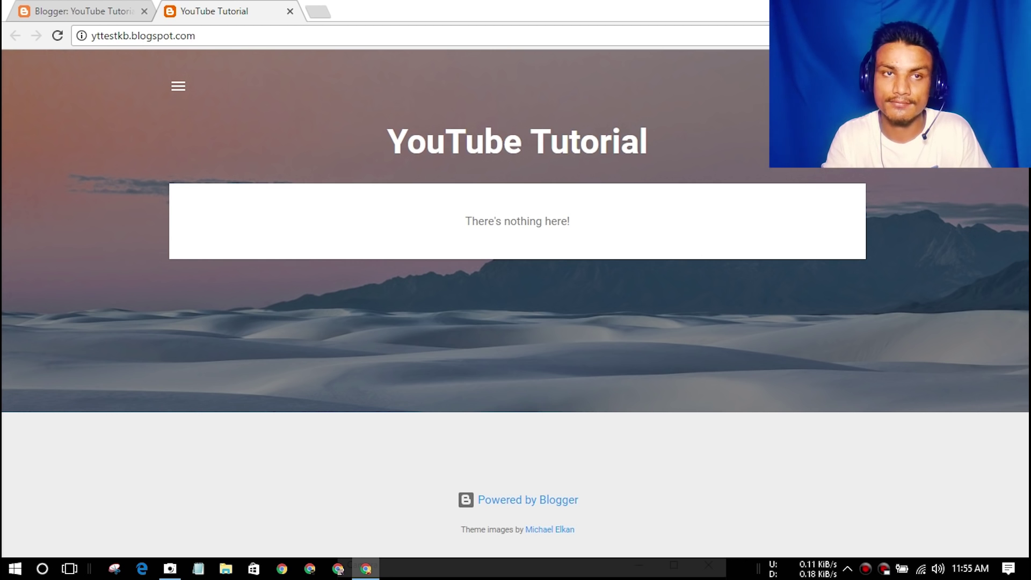
key(ctrl+w)
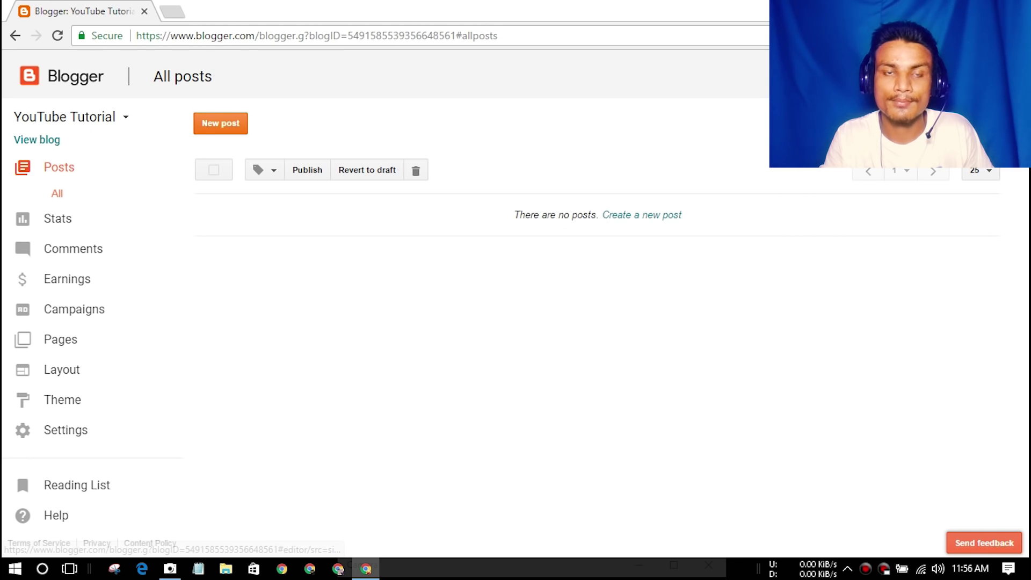
- Start a new post titled "testing my first post" with the body lines "youtube", "dhhdhd jhsahjhjs" and "hsahhjjhsgh", keeping the Normal format
click(220, 123)
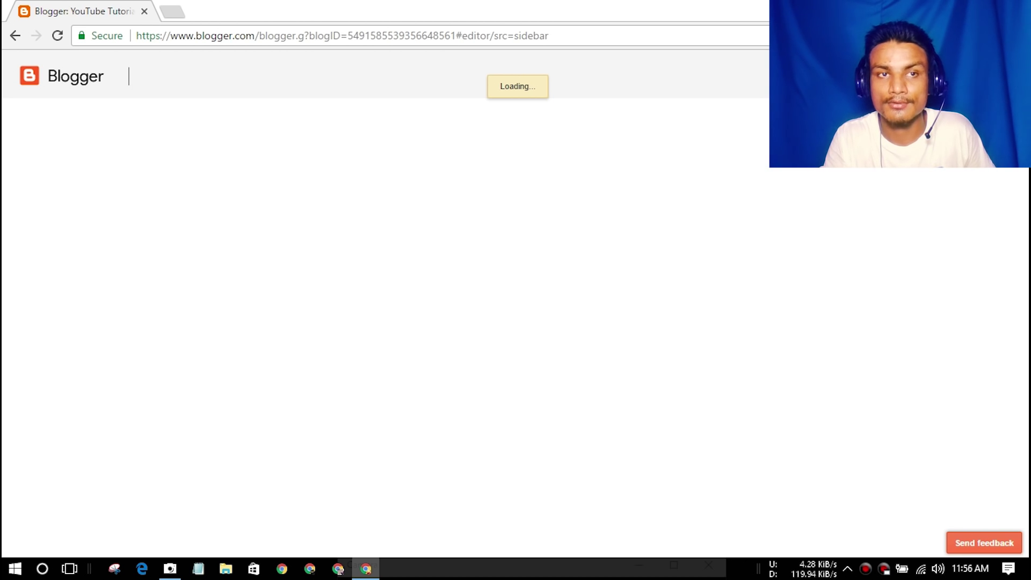
text(testing my first post)
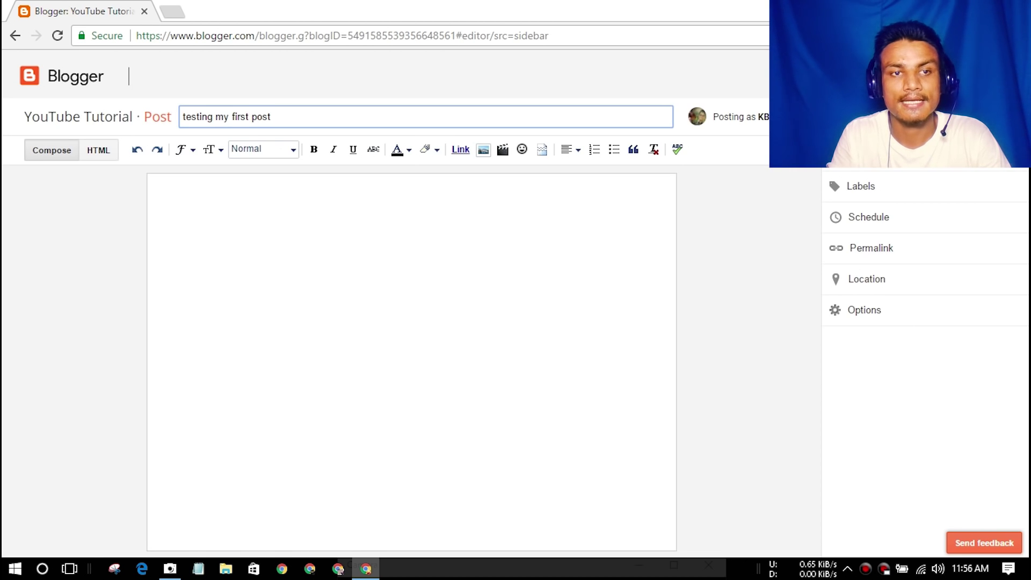
click(249, 210)
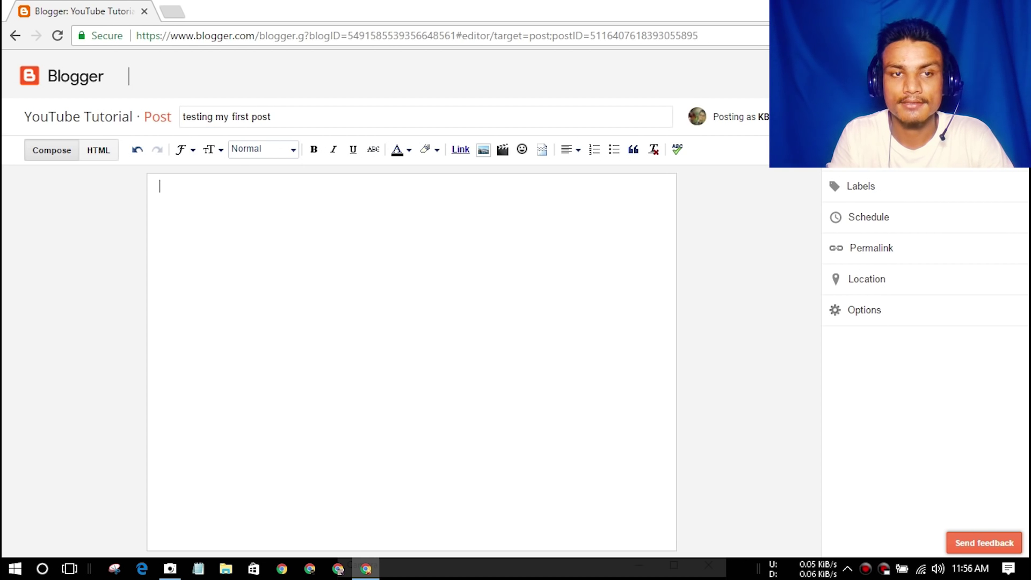
text(you)
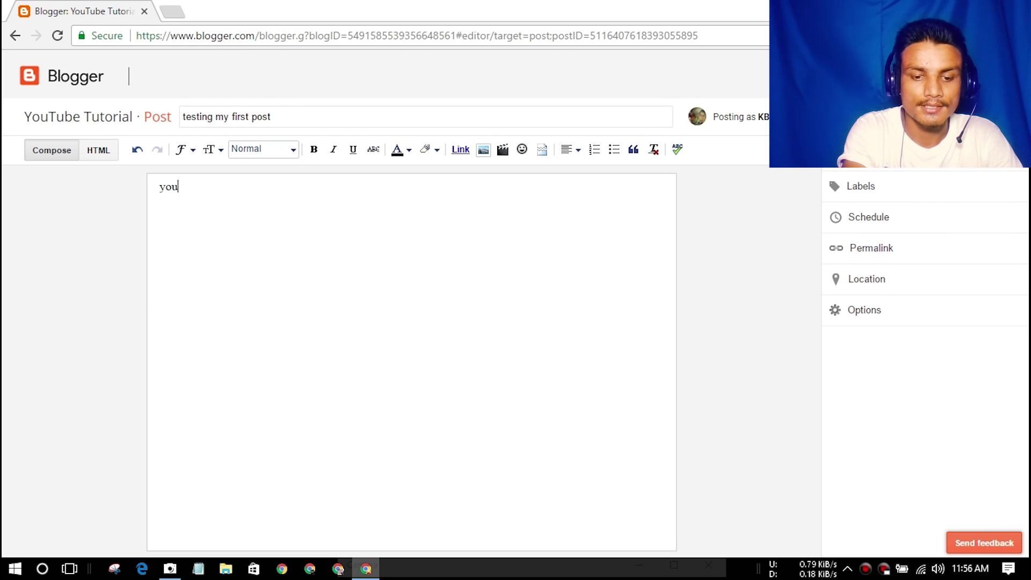
text(tube)
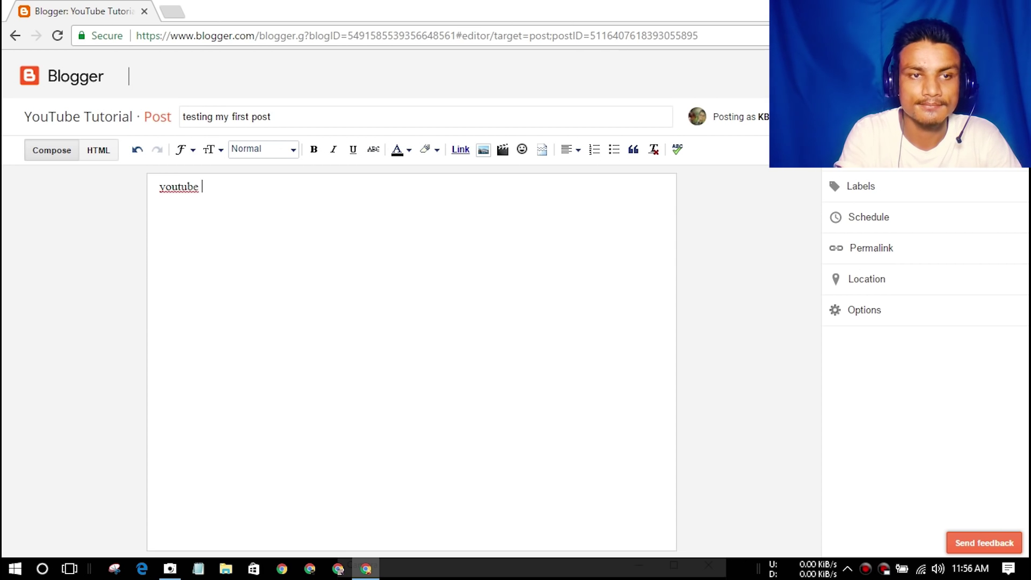
text( dhhdhd )
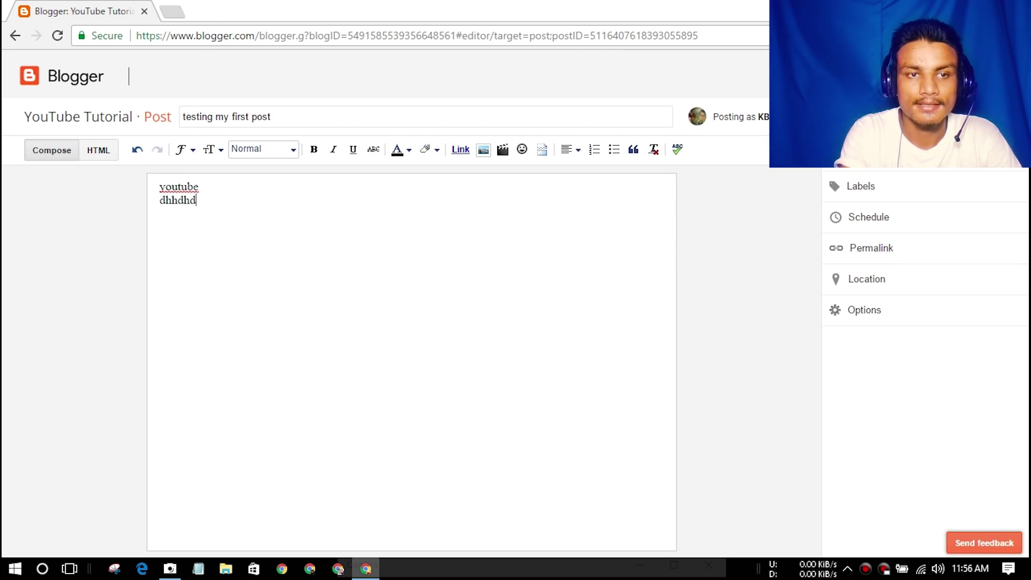
text(jhsahjhjs)
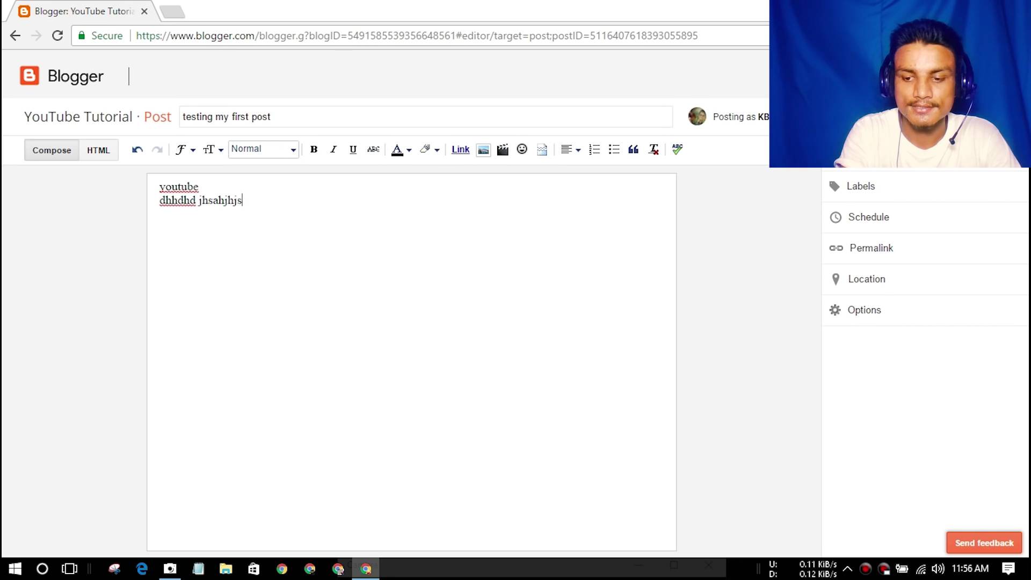
key(Return)
text(hsahhjjhsgh)
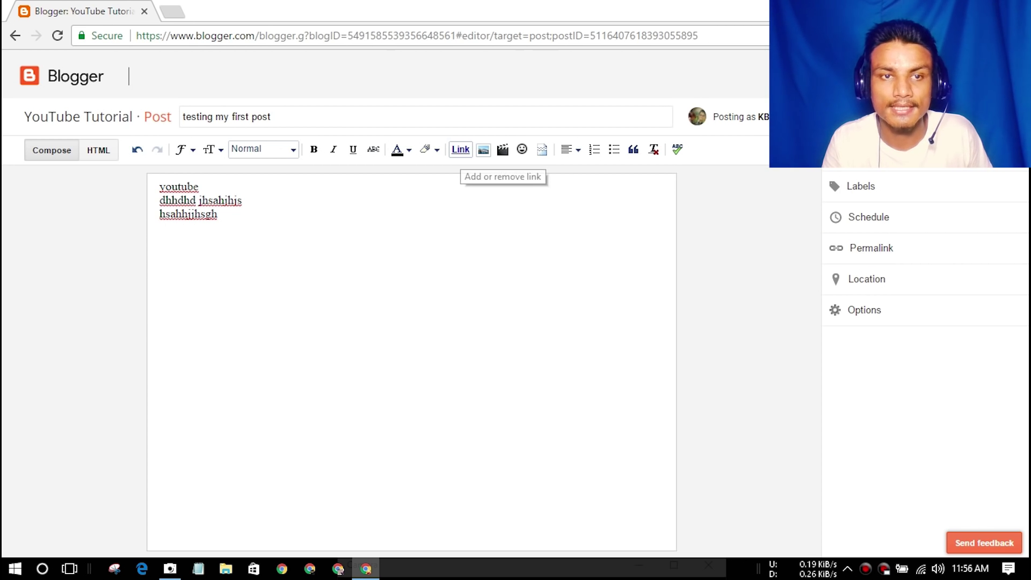
click(281, 148)
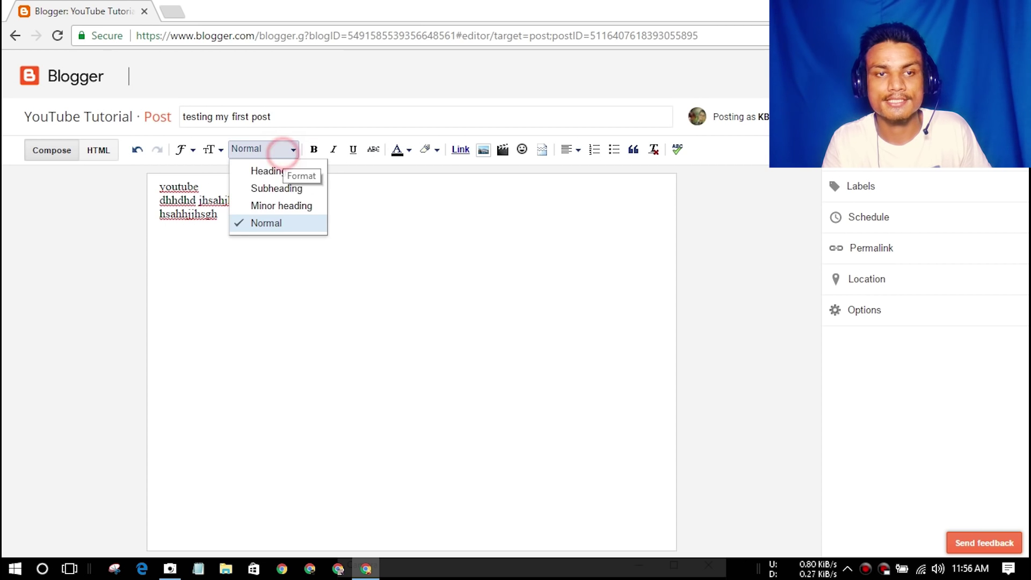
click(280, 150)
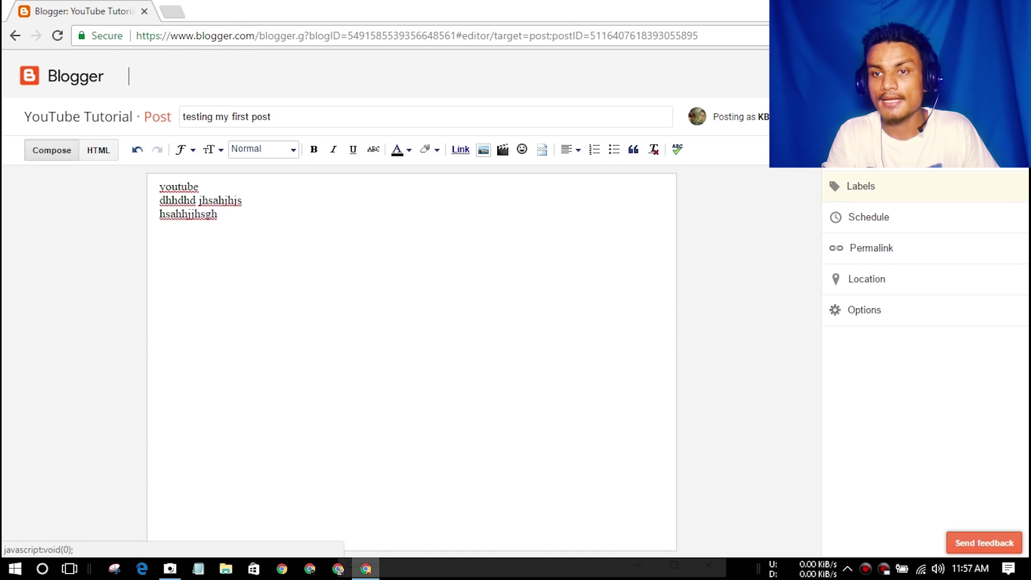
- Add the labels yt, kb and test to the post
click(861, 186)
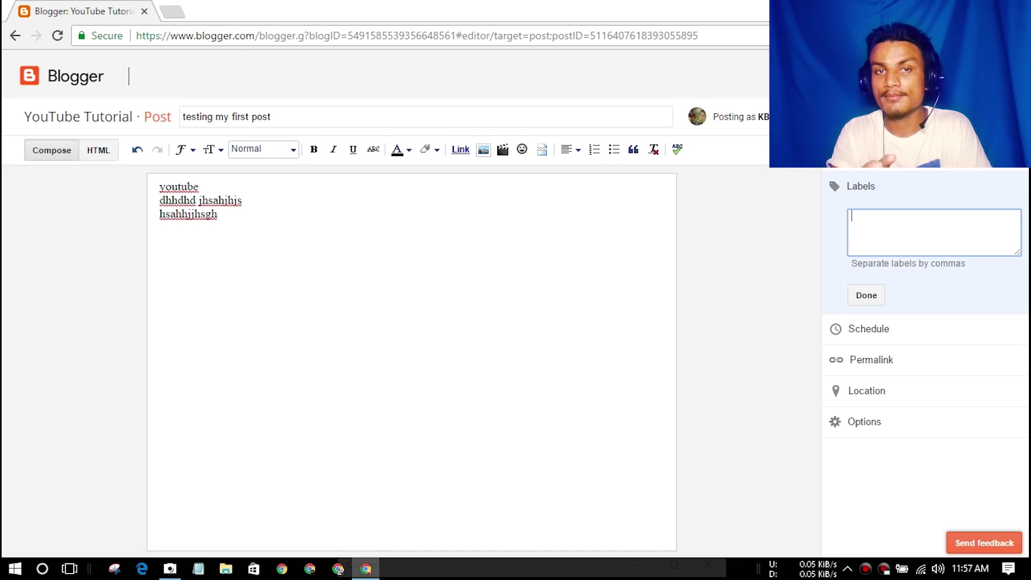
text(yt)
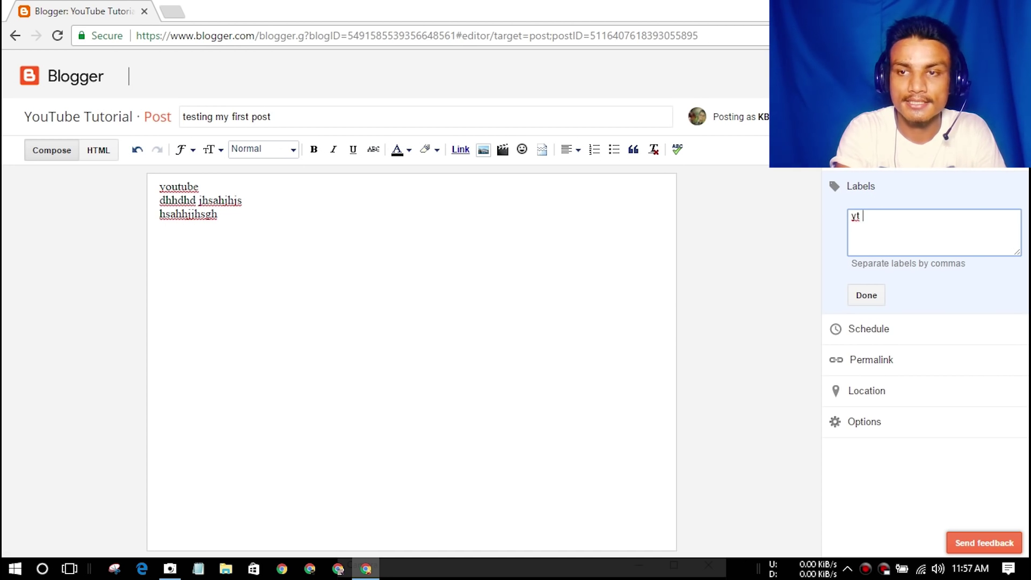
text(, kb)
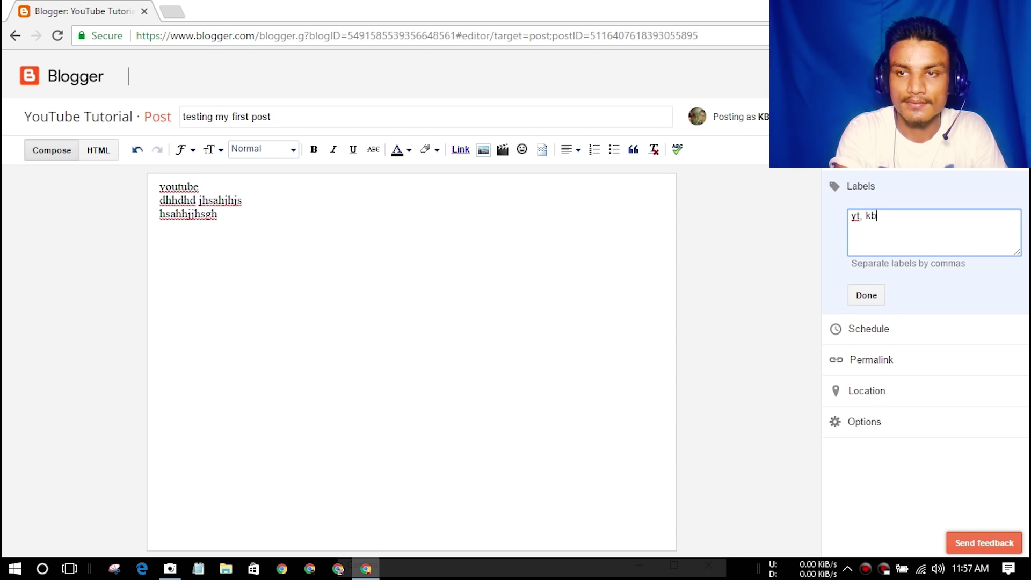
text(, test)
key(Return)
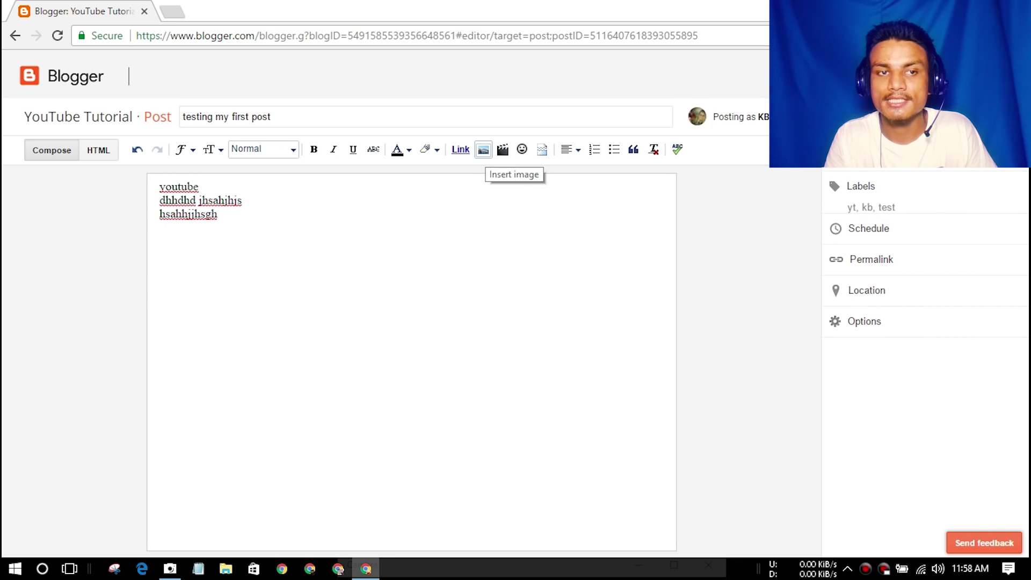
- Add two blank lines above the first line of the post's body text
click(160, 184)
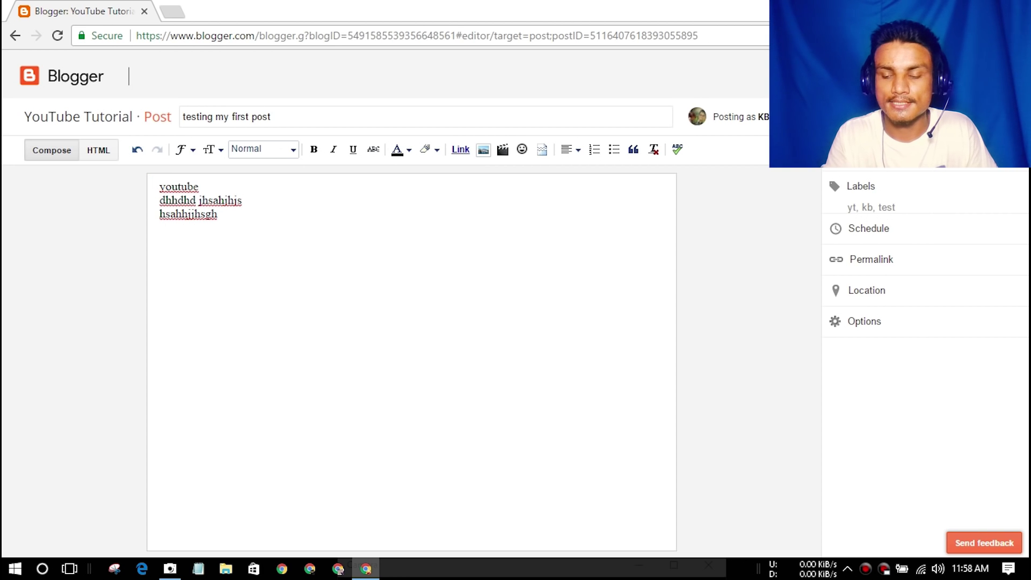
key(Return)
key(Return)
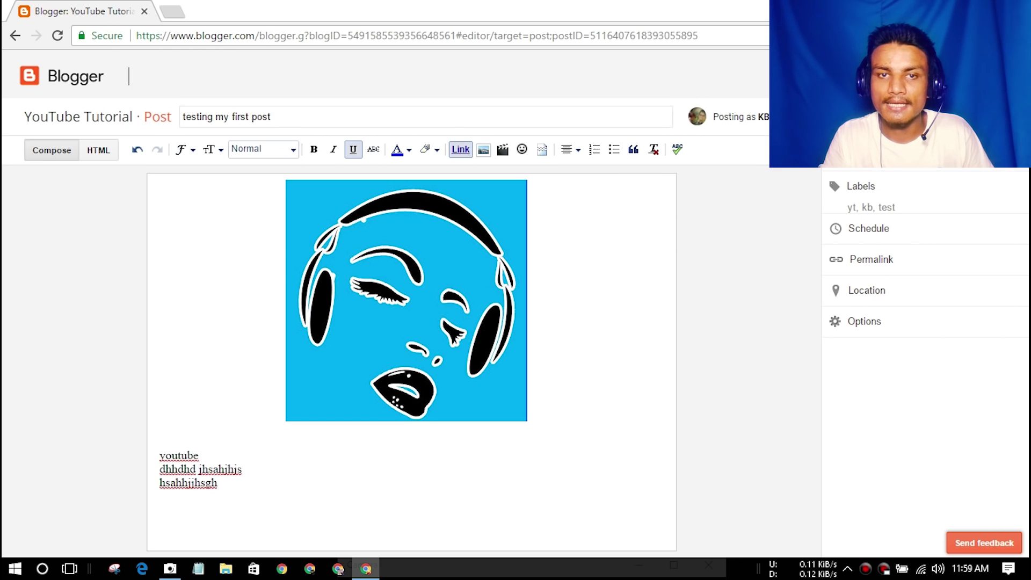
- Resize the post's image to Small after trying Large, and centre it after trying the left and right alignments
click(408, 337)
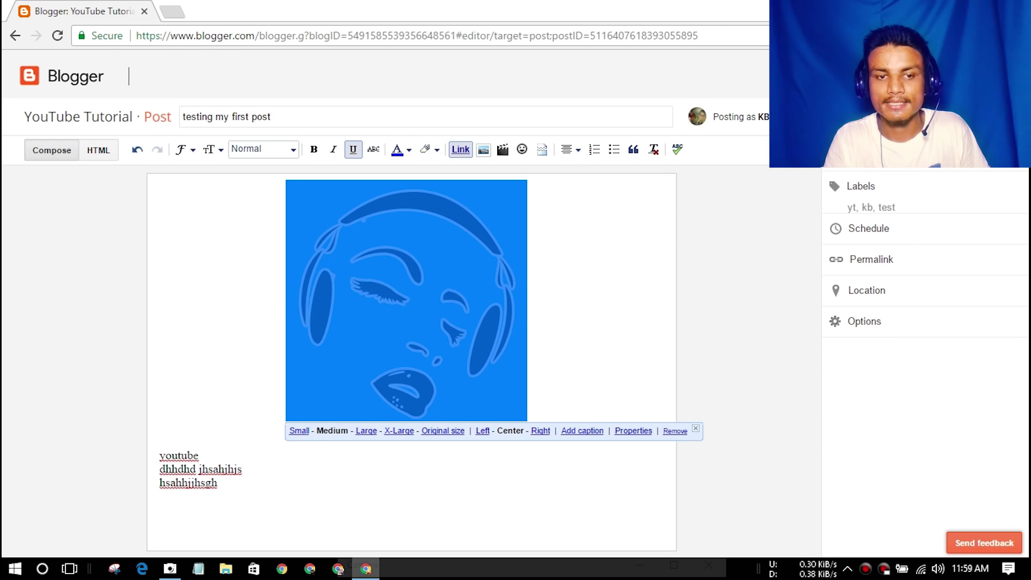
click(366, 431)
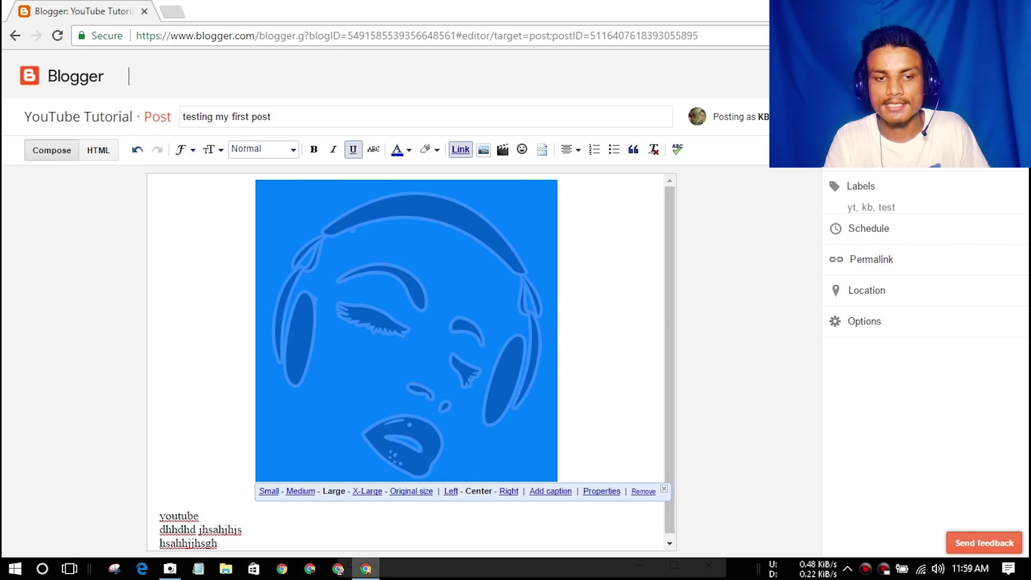
click(269, 491)
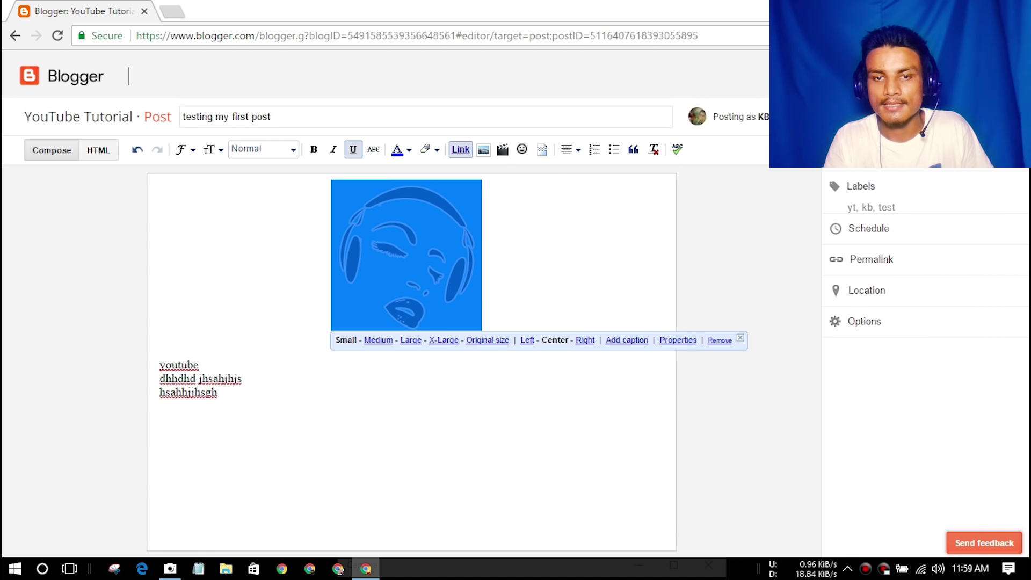
click(527, 340)
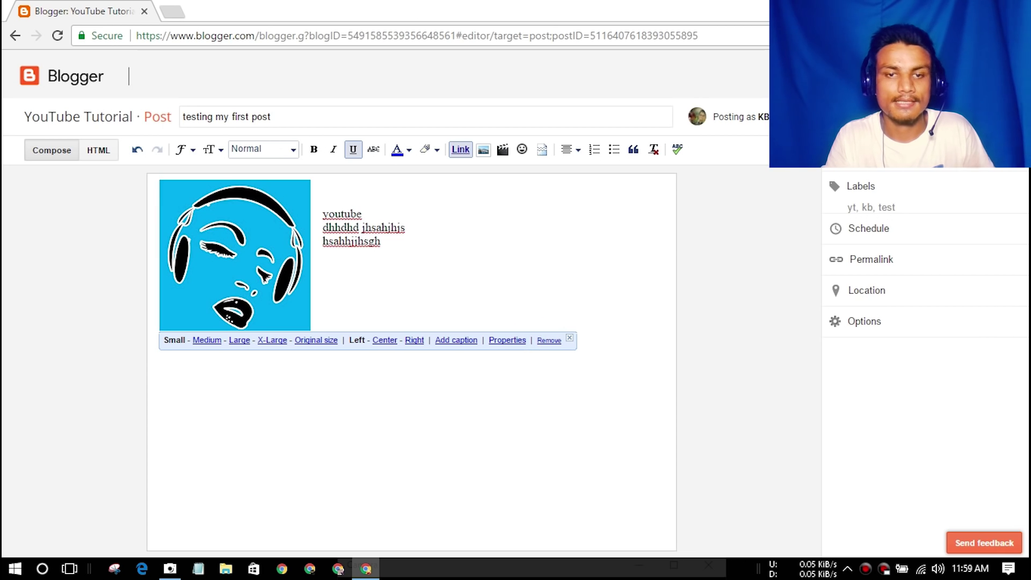
click(415, 340)
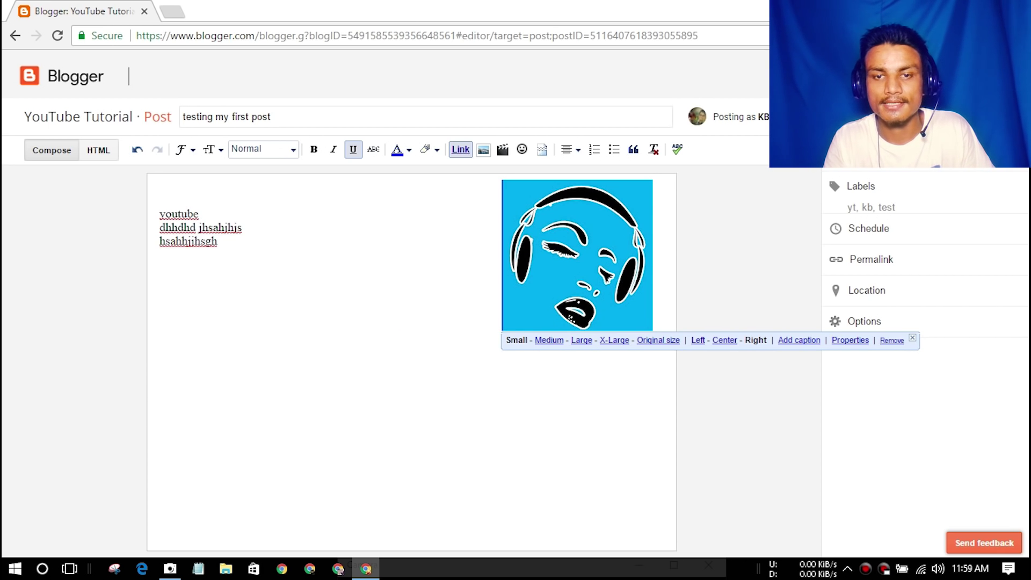
click(725, 340)
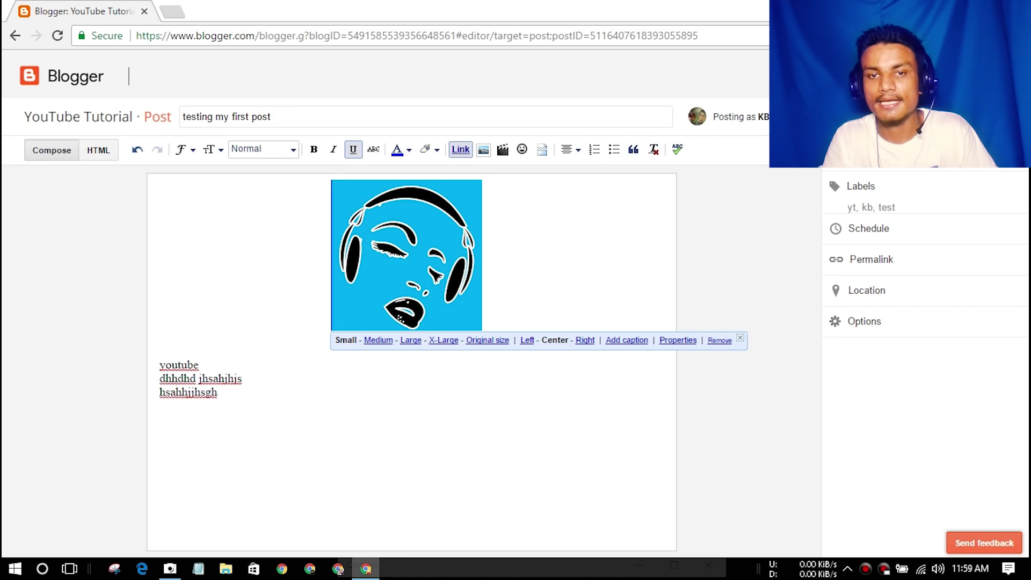
click(537, 285)
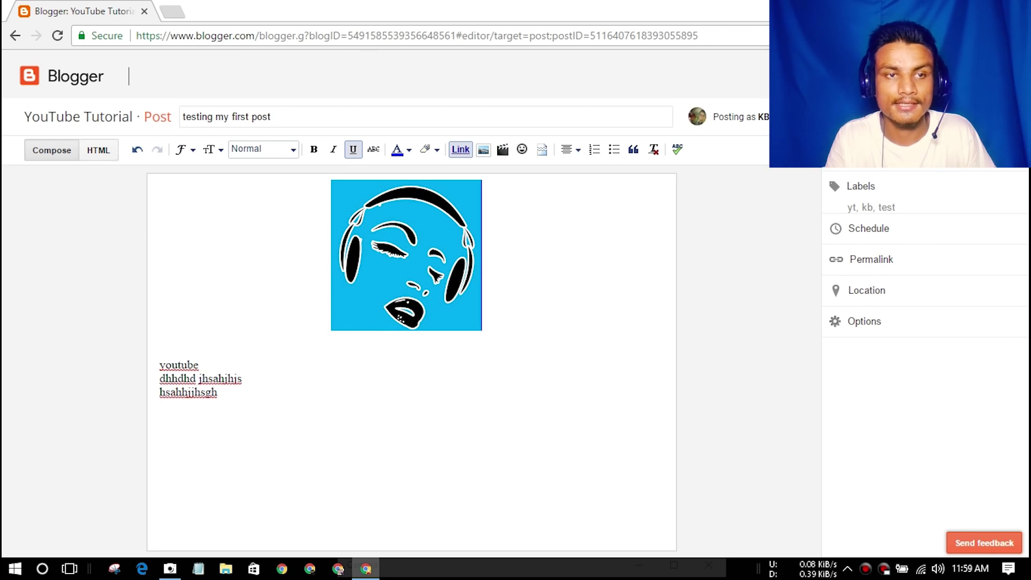
- Examine the post's HTML source and return to the Compose view
click(98, 150)
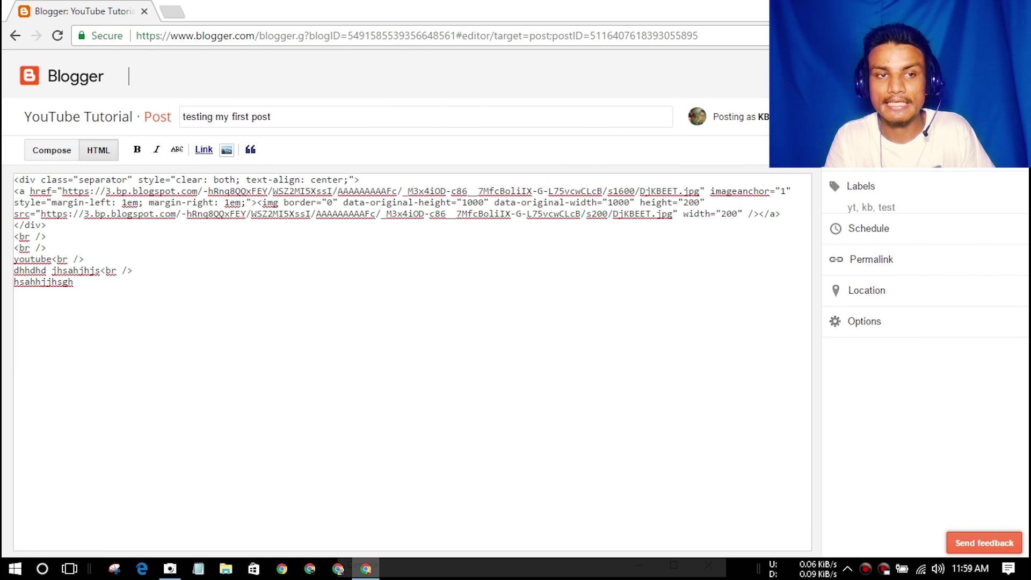
click(162, 275)
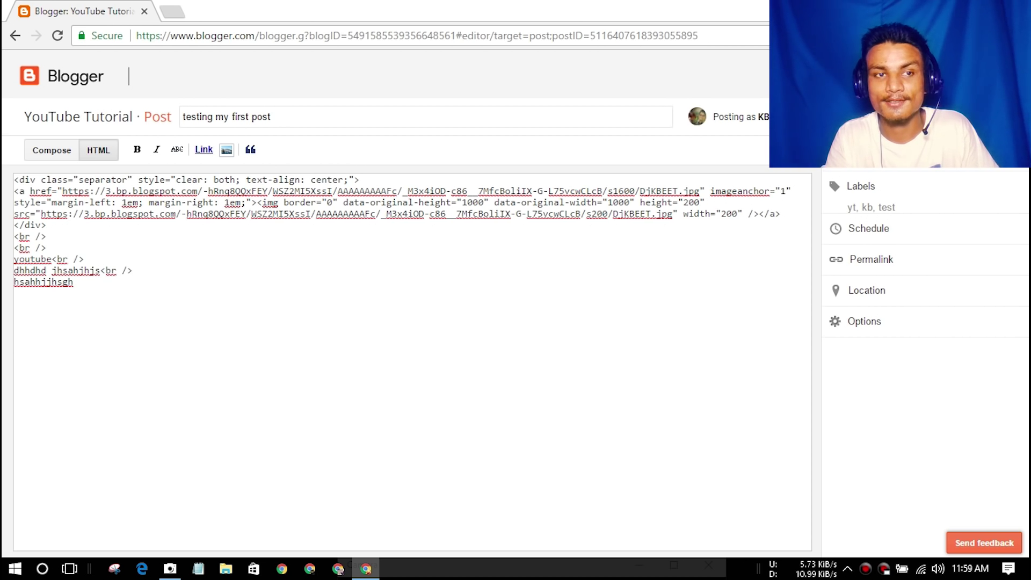
click(47, 150)
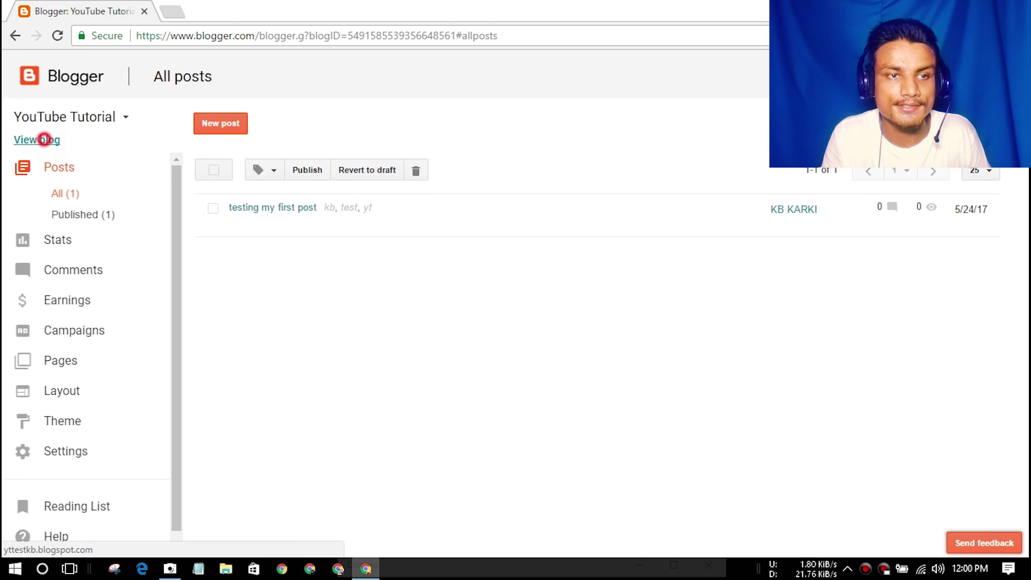
- View the live blog and look through the published post from beginning to end
click(42, 139)
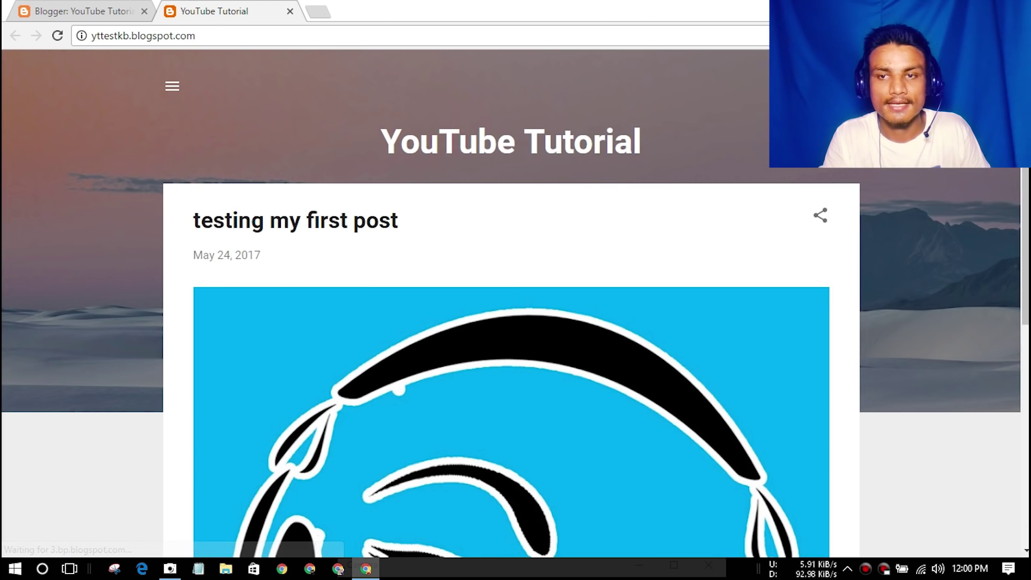
scroll(201, 363, down, 7)
scroll(201, 363, up, 8)
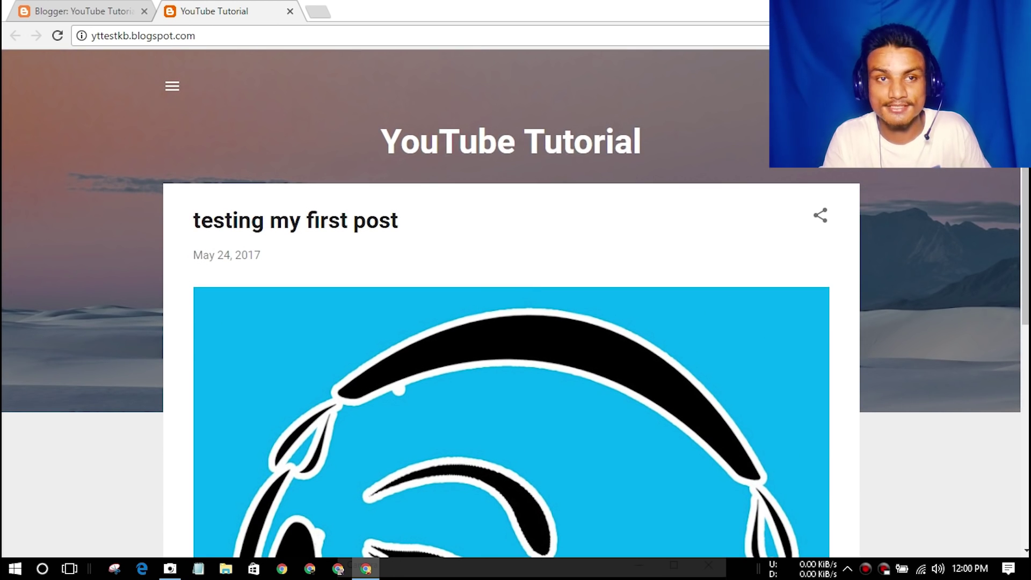
- Open the post "testing my first post" from the blog's home page, look through its full page and close the live blog
scroll(201, 363, down, 8)
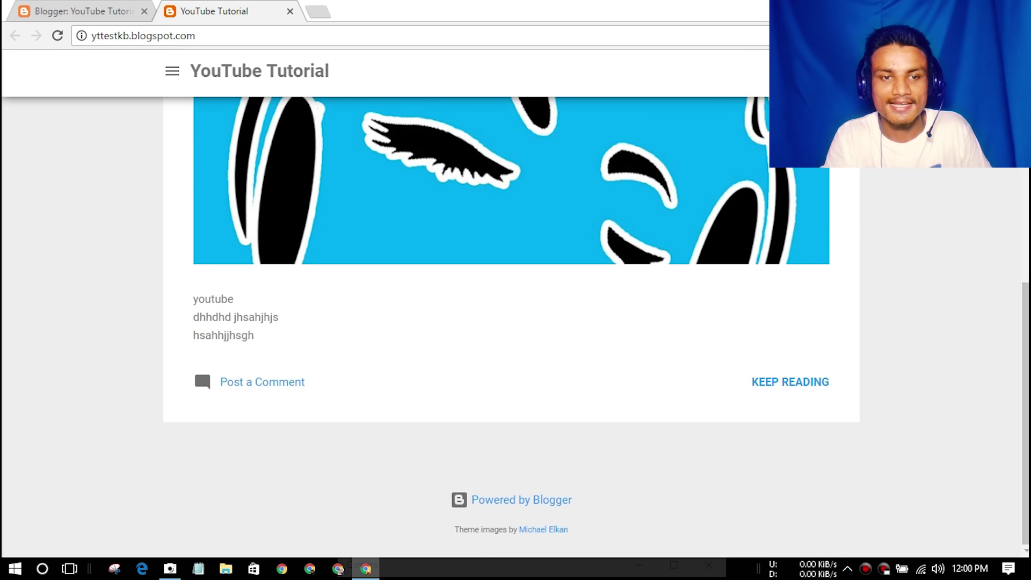
scroll(201, 363, up, 8)
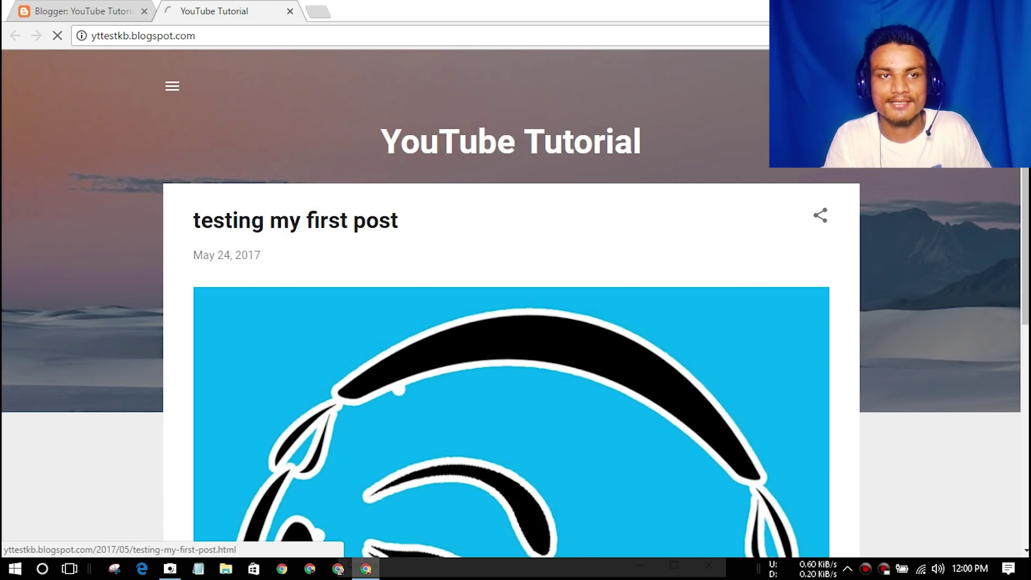
click(301, 210)
scroll(516, 301, down, 5)
scroll(515, 301, up, 5)
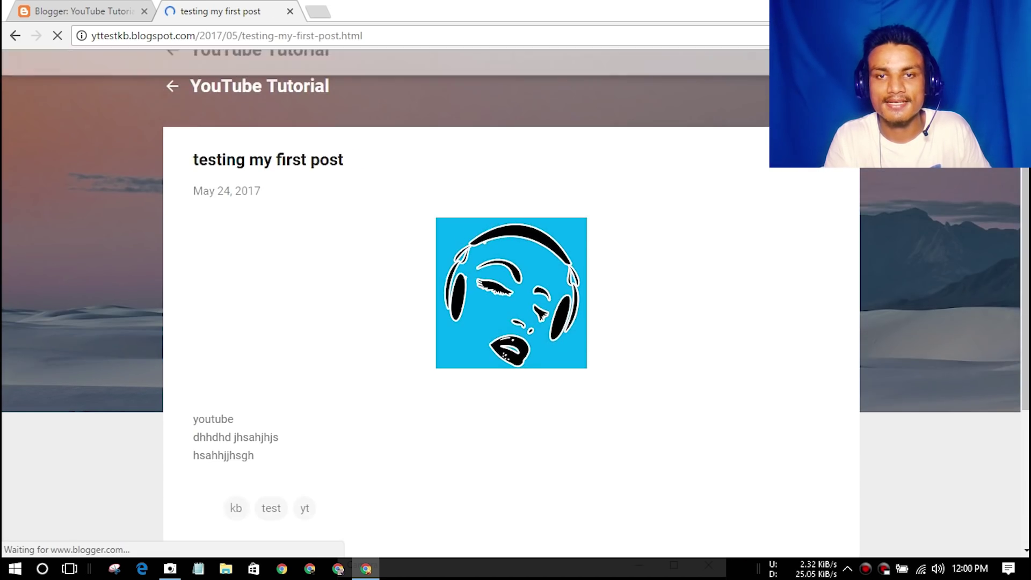
scroll(516, 300, down, 5)
scroll(515, 301, up, 4)
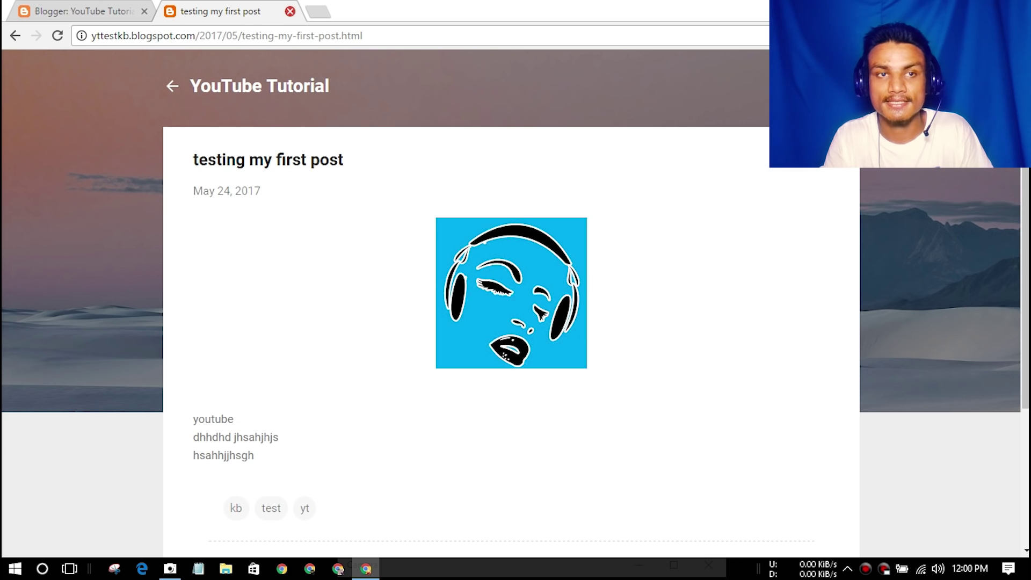
click(290, 11)
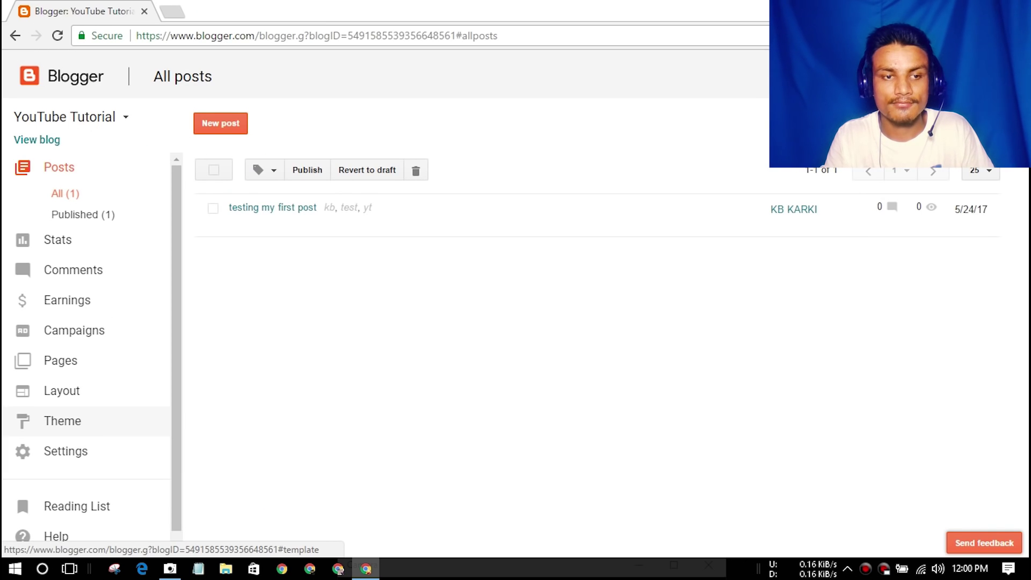
- Browse the available blog themes and apply the orange variant of the Simple theme, accepting the notice about hidden gadgets
click(66, 423)
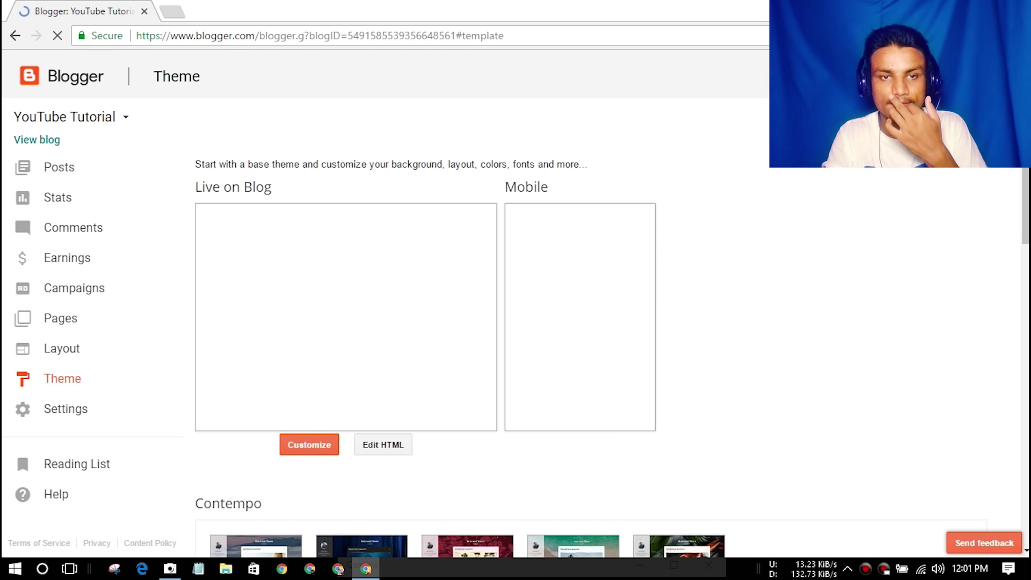
scroll(515, 322, down, 2)
scroll(461, 322, down, 1)
scroll(462, 322, up, 3)
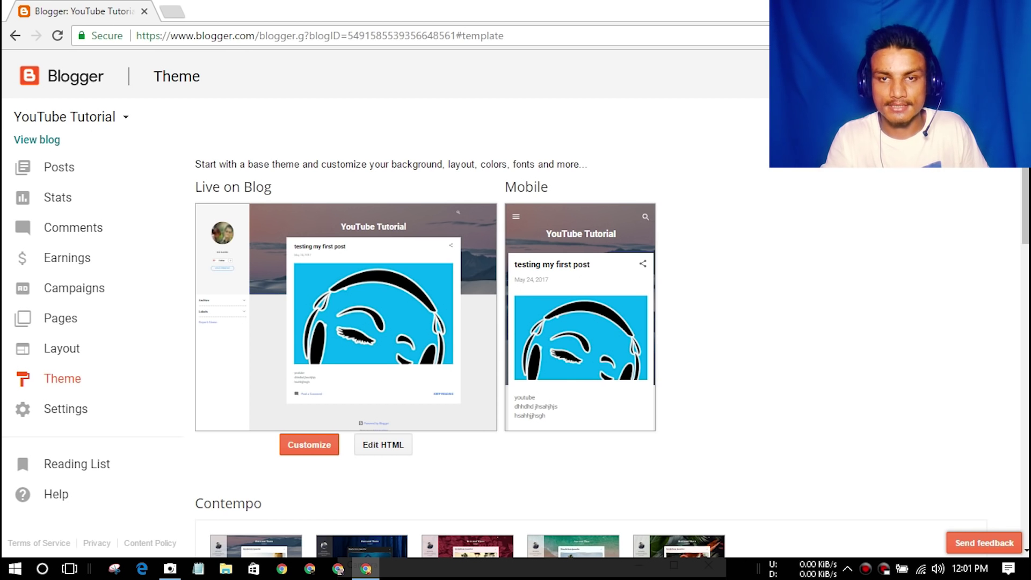
scroll(462, 322, down, 1)
scroll(612, 354, down, 4)
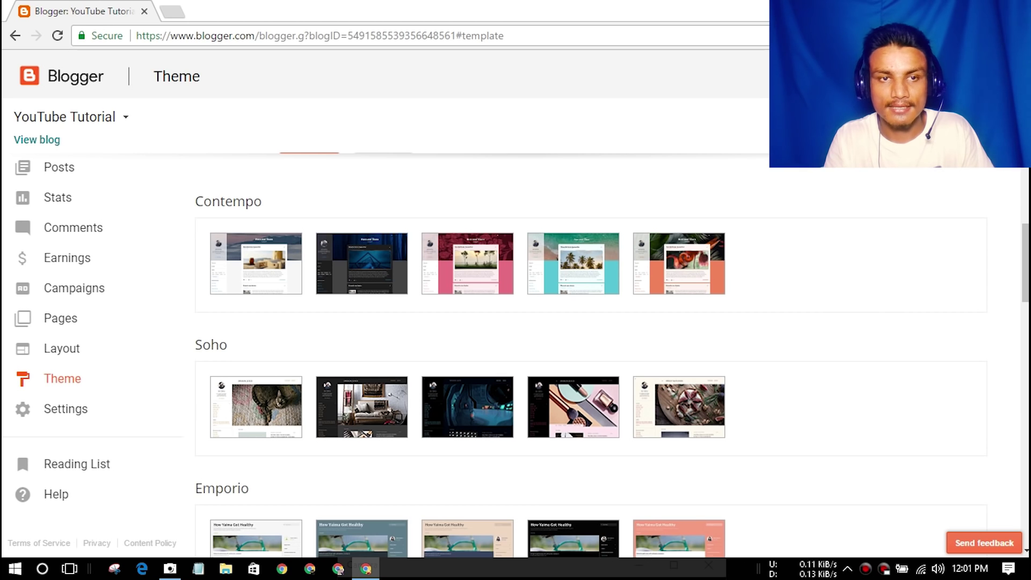
scroll(612, 354, up, 1)
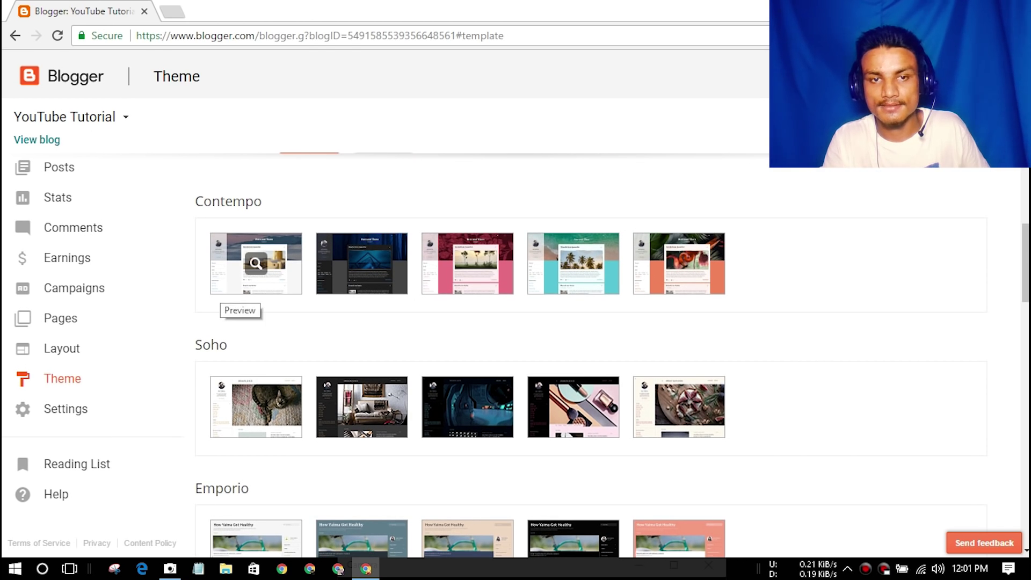
scroll(679, 264, down, 3)
scroll(462, 317, down, 7)
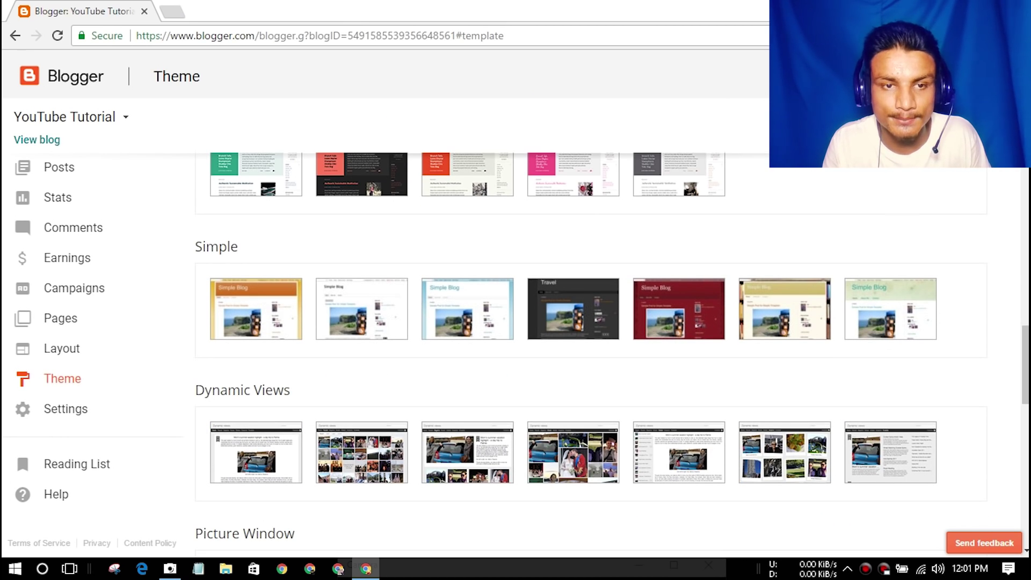
click(260, 330)
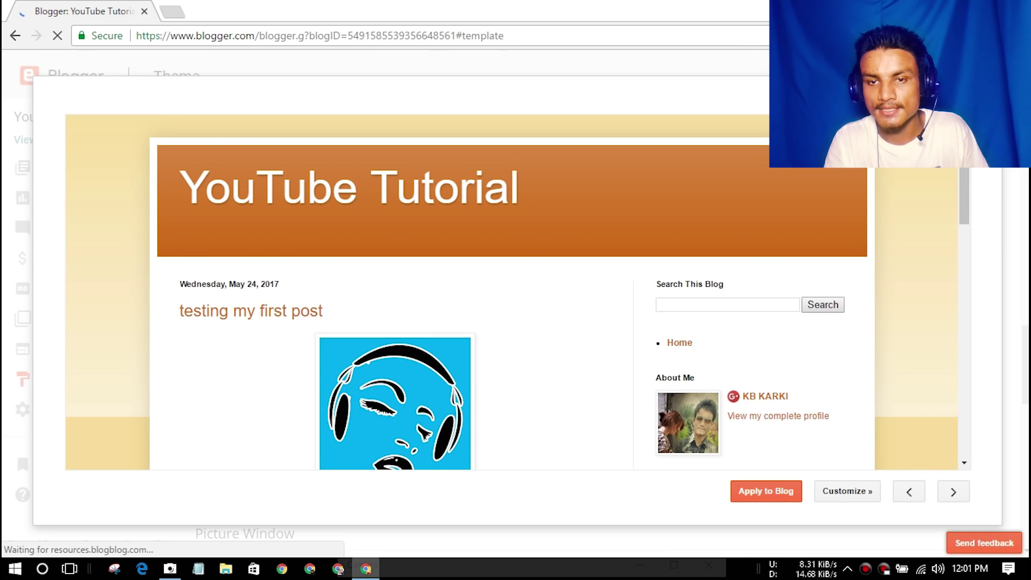
click(765, 490)
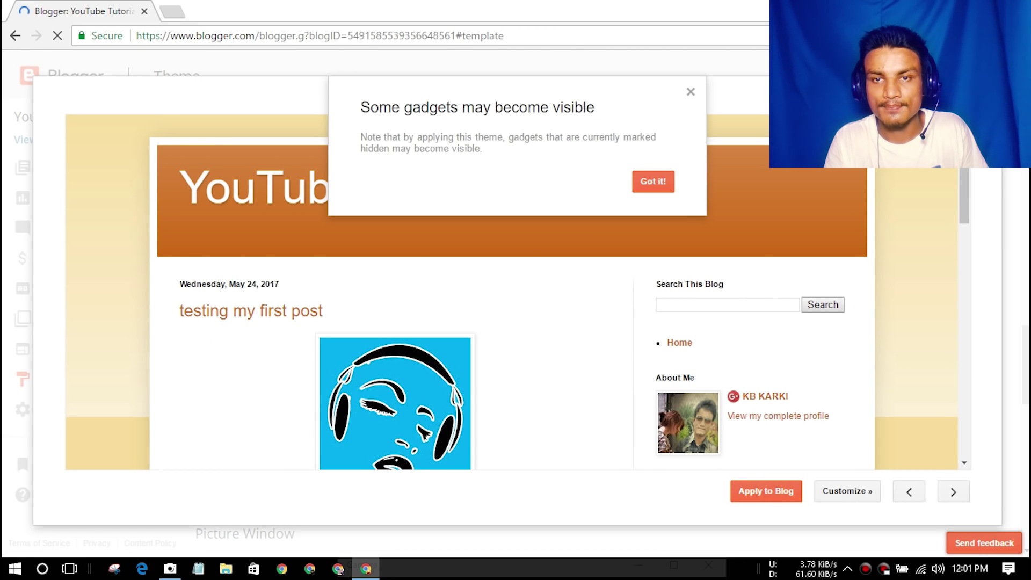
click(653, 181)
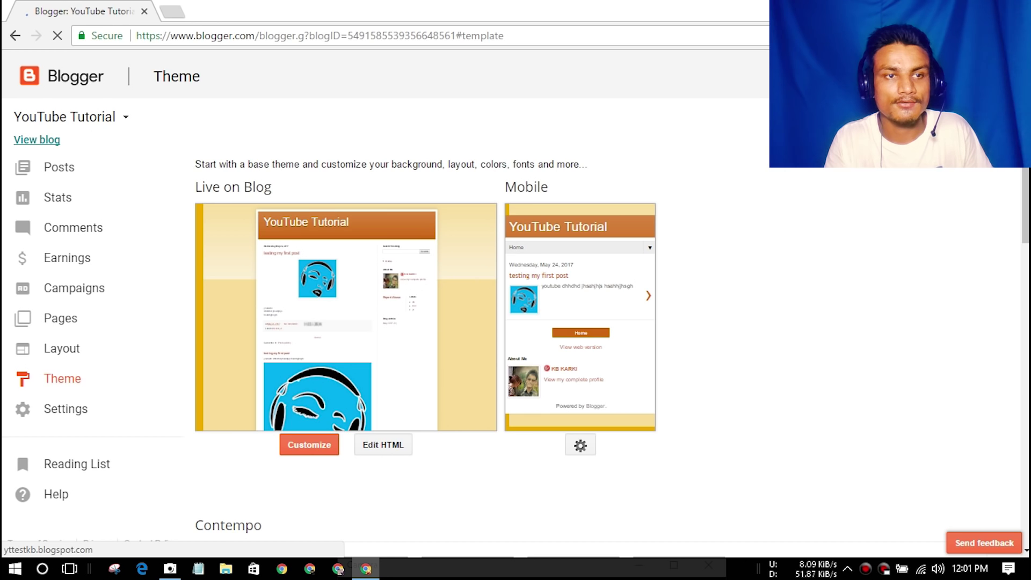
- View the live blog with the newly applied theme, look through its whole page and return to the theme settings
click(37, 139)
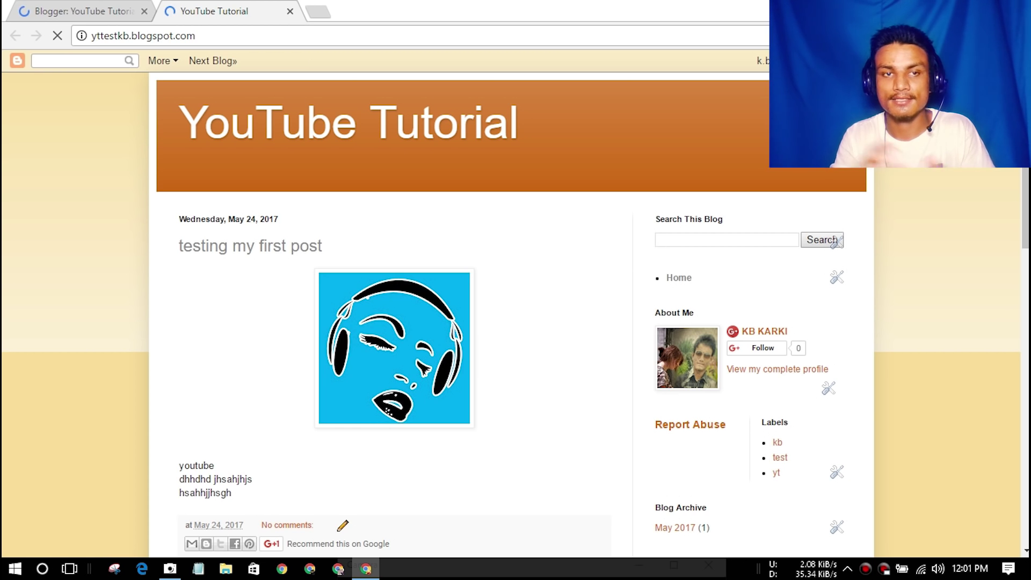
scroll(515, 304, down, 4)
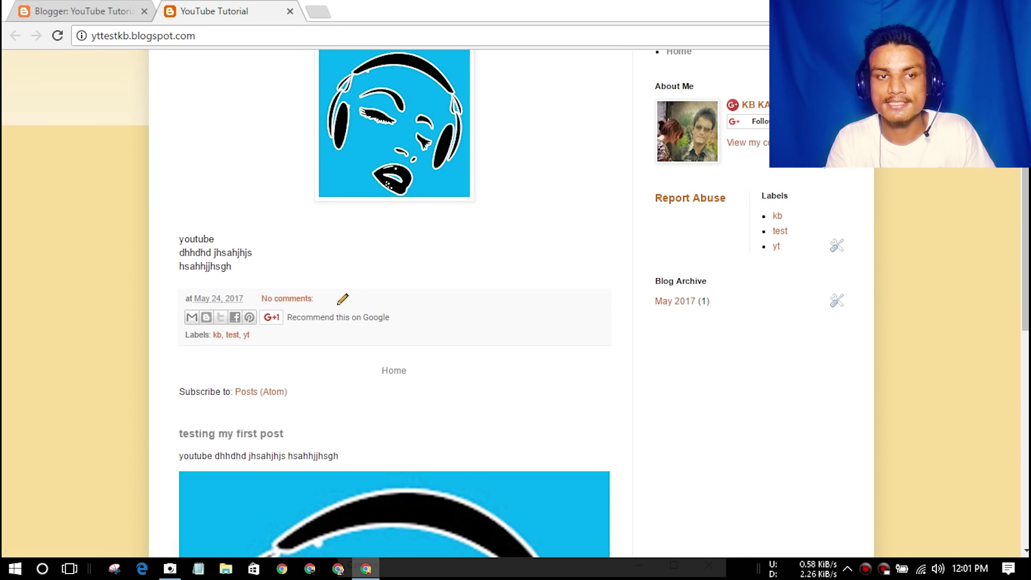
scroll(395, 303, down, 5)
scroll(395, 303, up, 7)
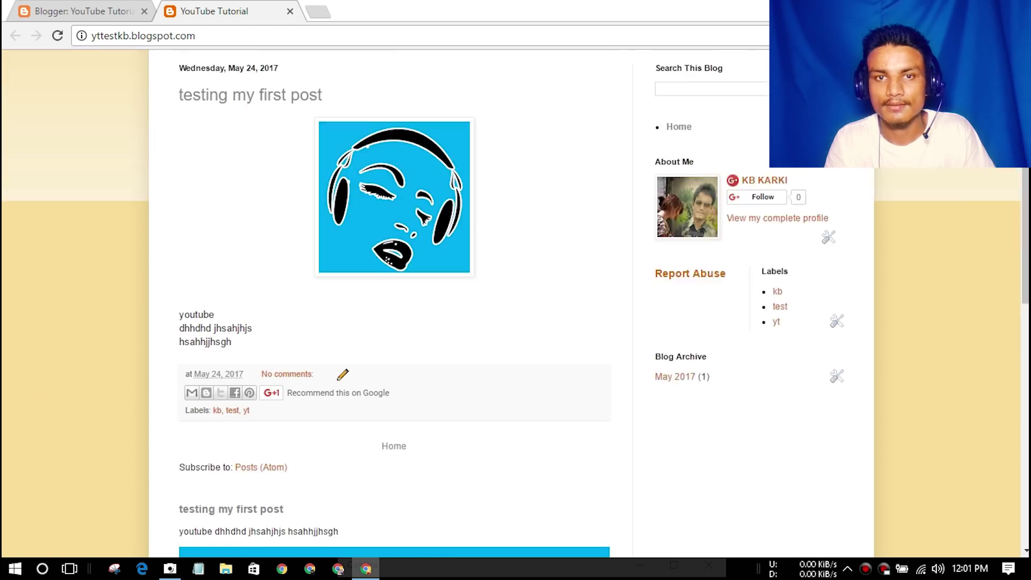
scroll(395, 303, down, 4)
key(ctrl+shift+Tab)
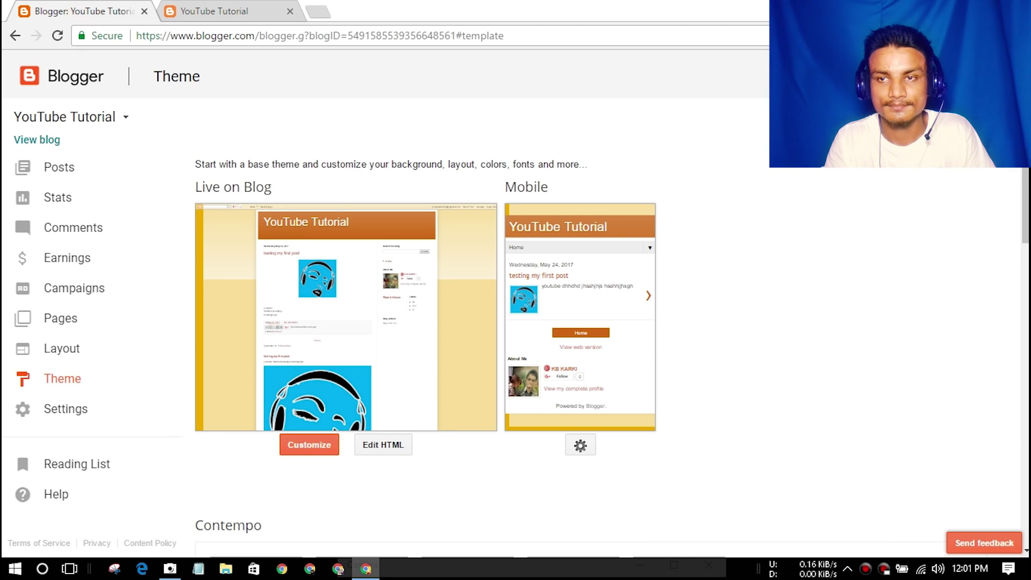
- Search Google for "template for blogger" in a new tab and close both the search results and the live blog
click(320, 11)
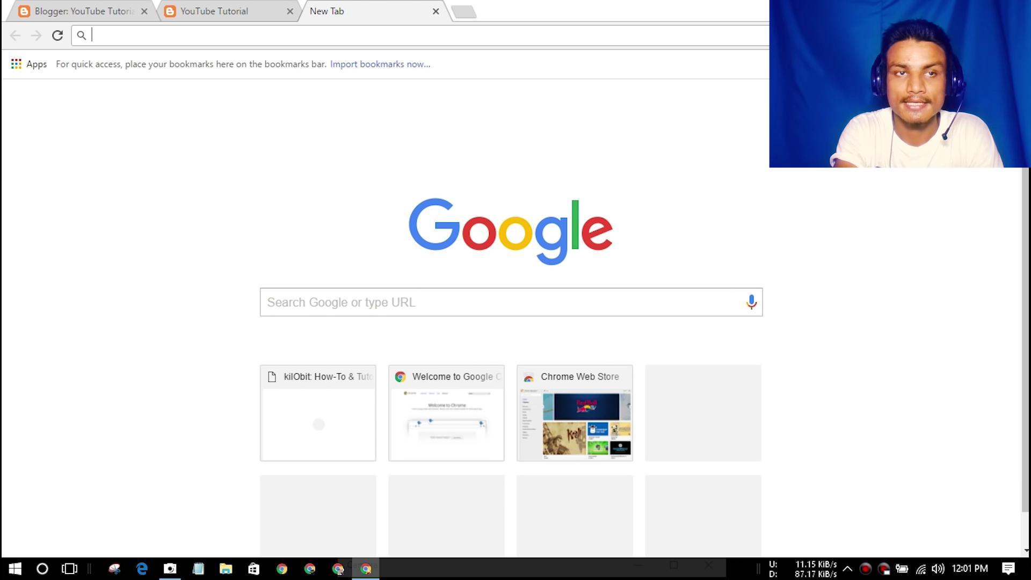
text(g)
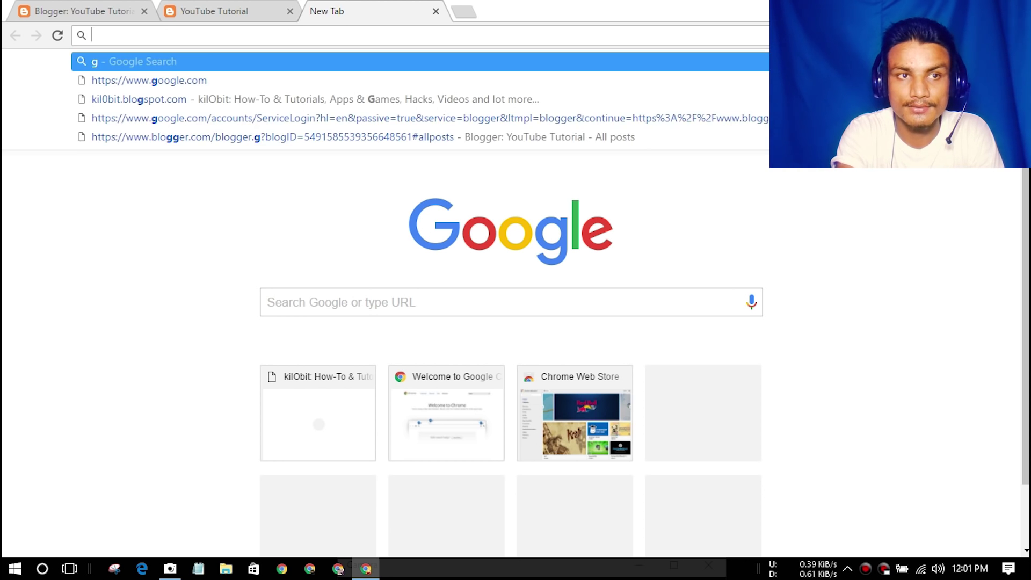
text(tem)
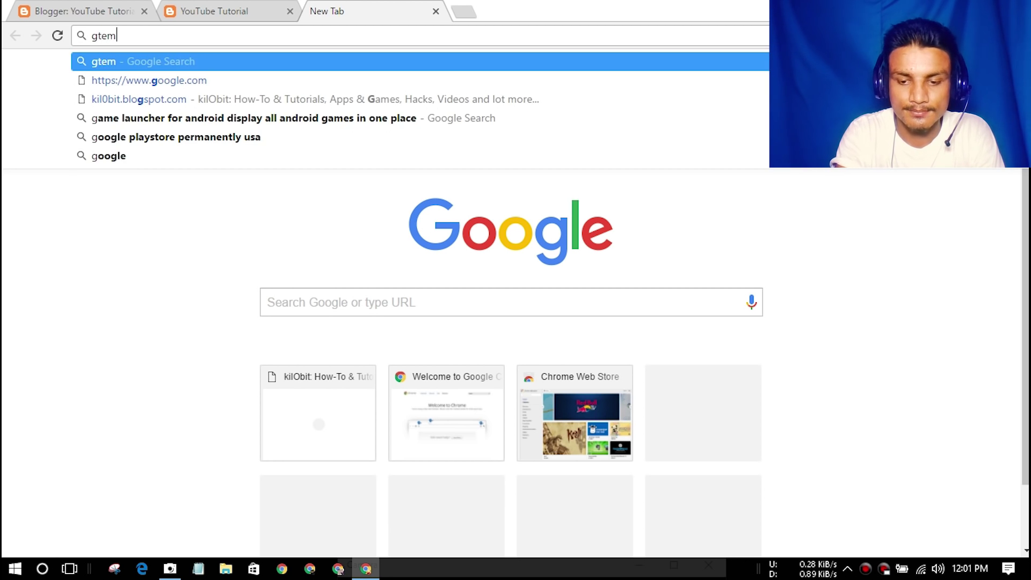
text(plate for)
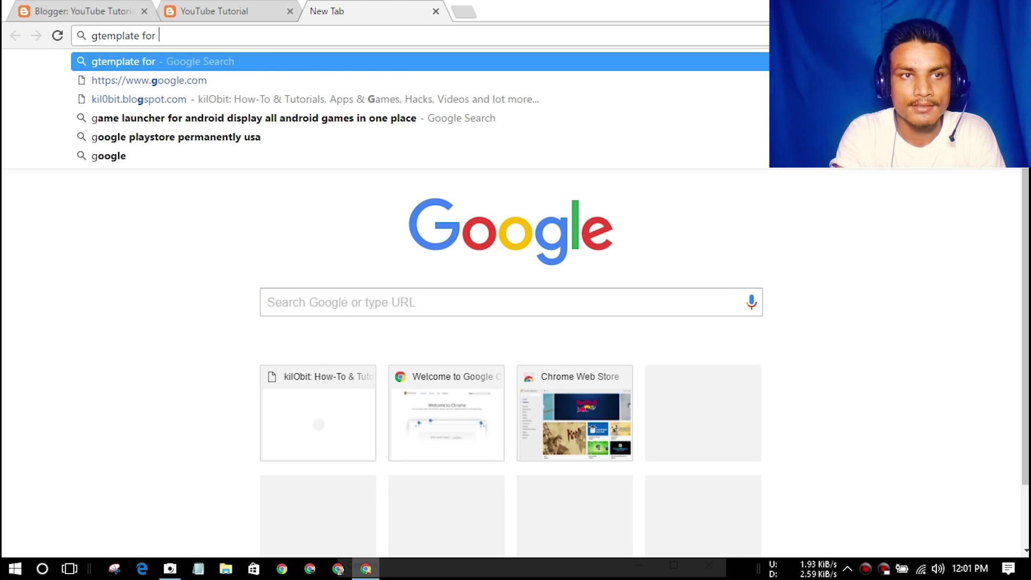
text( blogger)
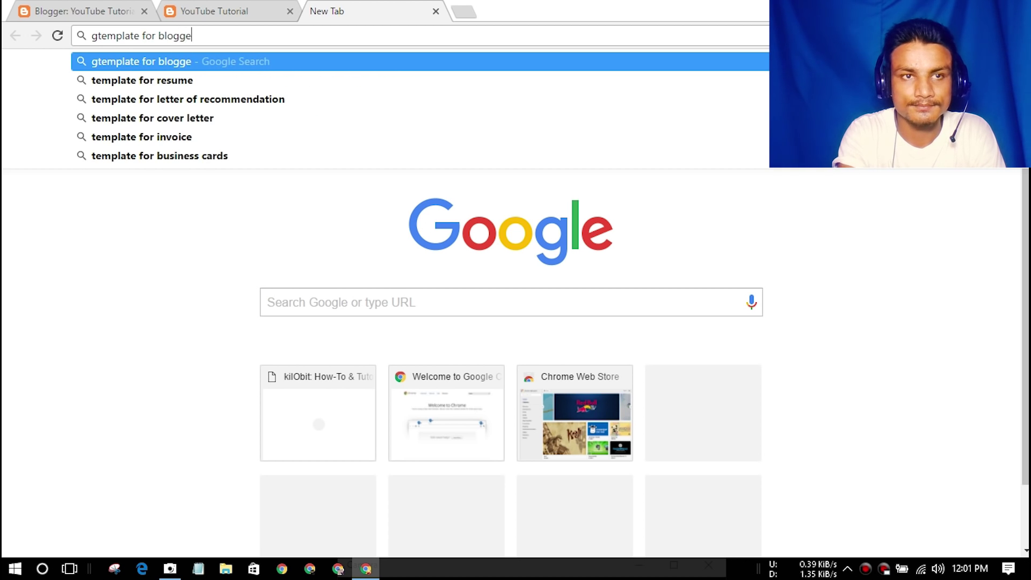
click(217, 78)
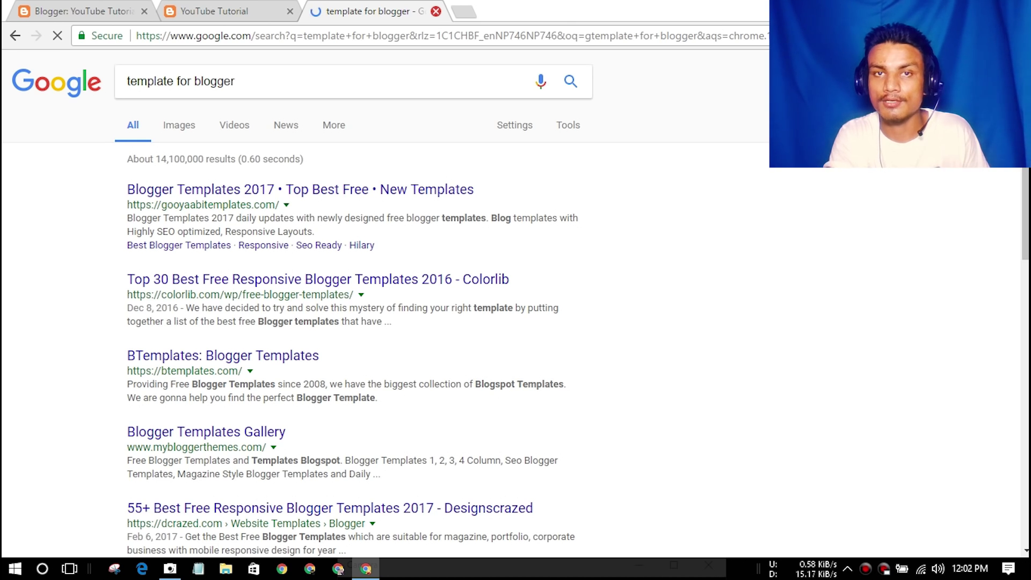
click(436, 11)
click(436, 11)
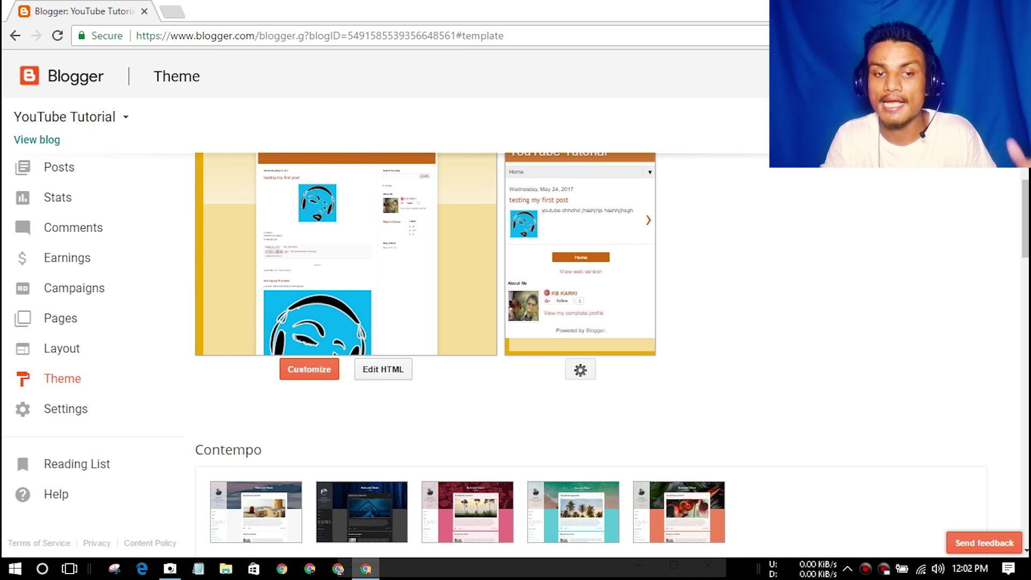
- Open the theme's HTML source, look through the code around the header section and return to the theme overview
click(383, 369)
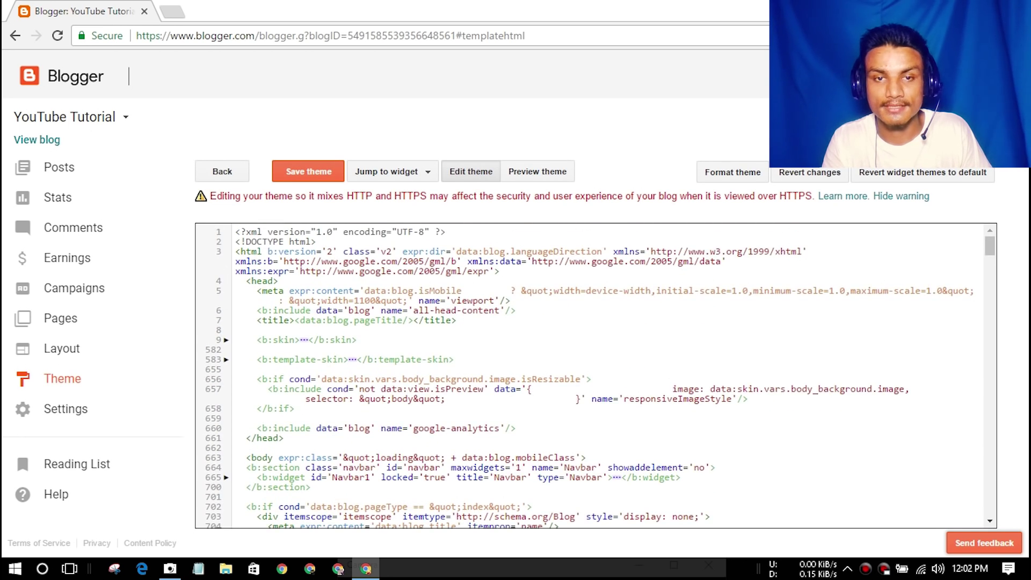
scroll(595, 376, down, 15)
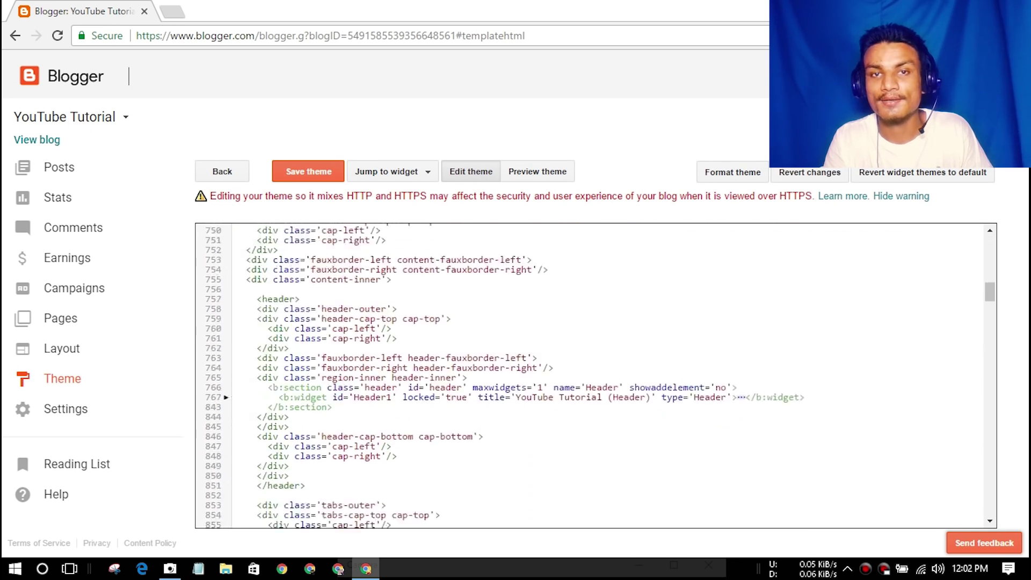
scroll(595, 376, down, 1)
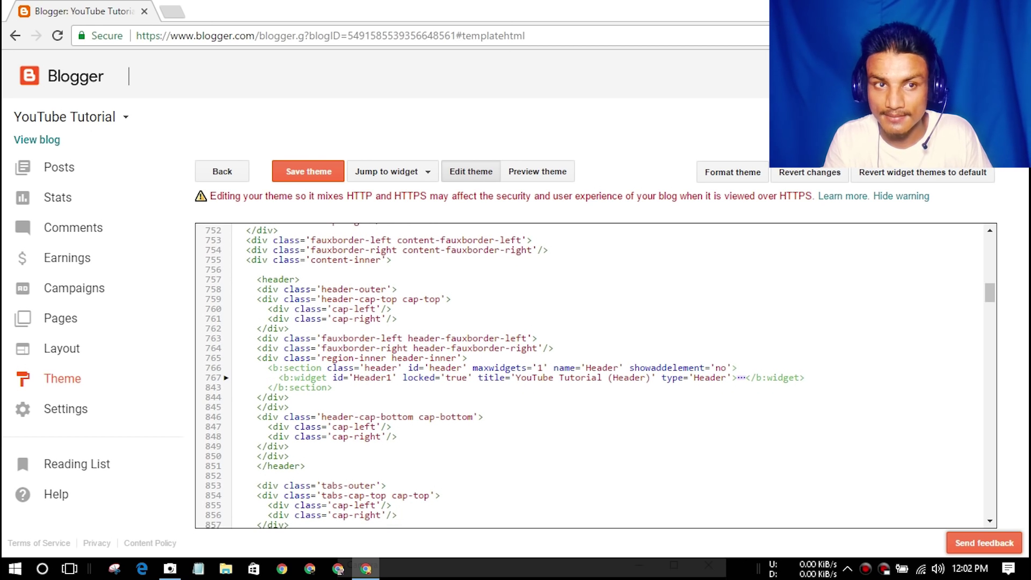
scroll(595, 376, up, 3)
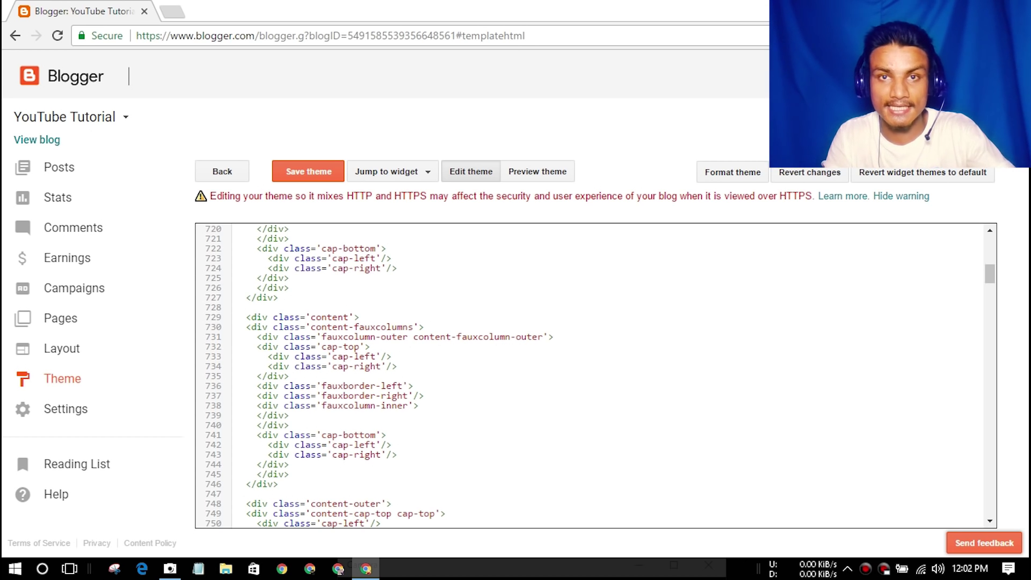
click(64, 378)
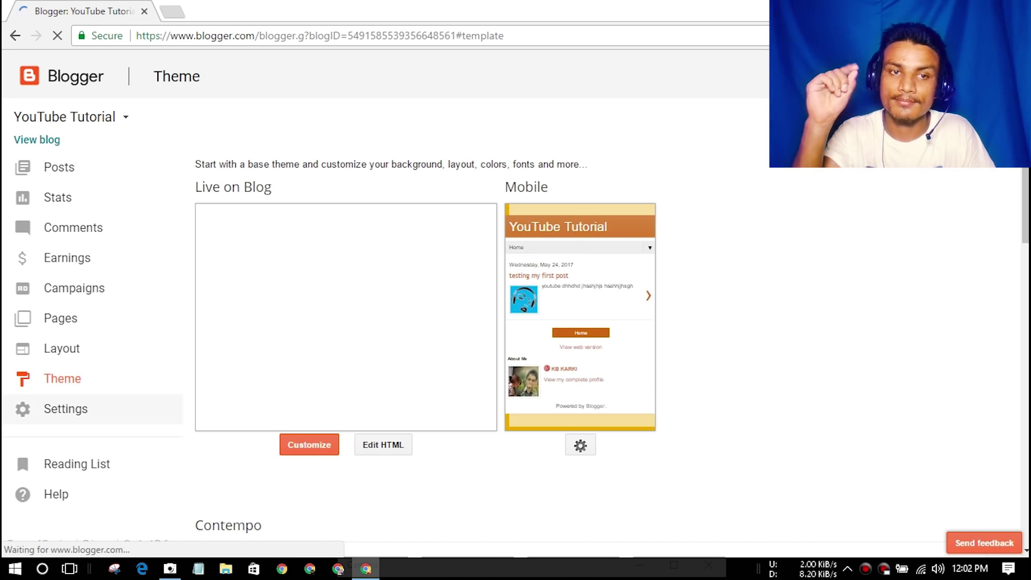
- Open the blog's basic settings and open the blog address for editing
click(65, 409)
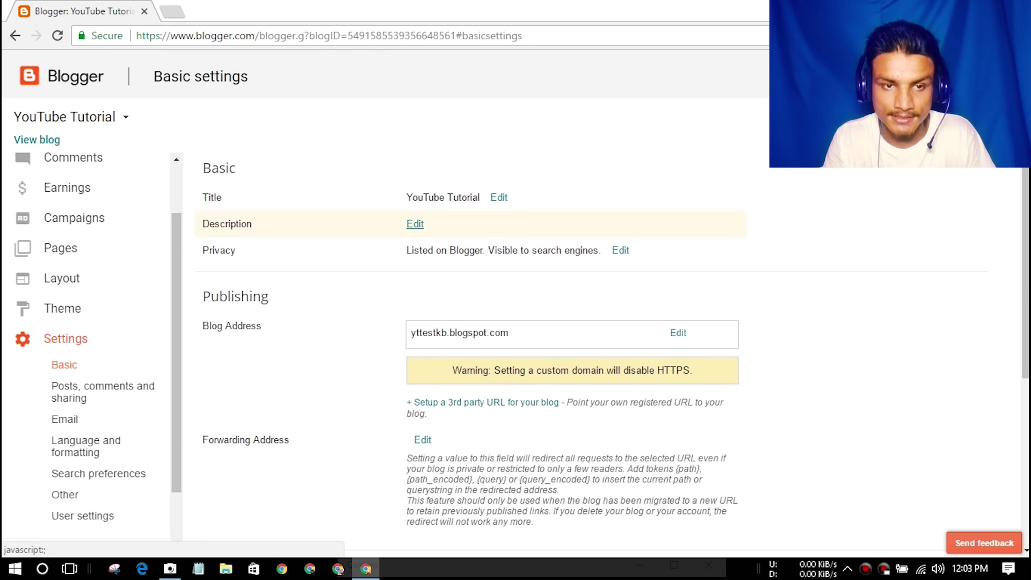
scroll(680, 322, down, 1)
click(680, 256)
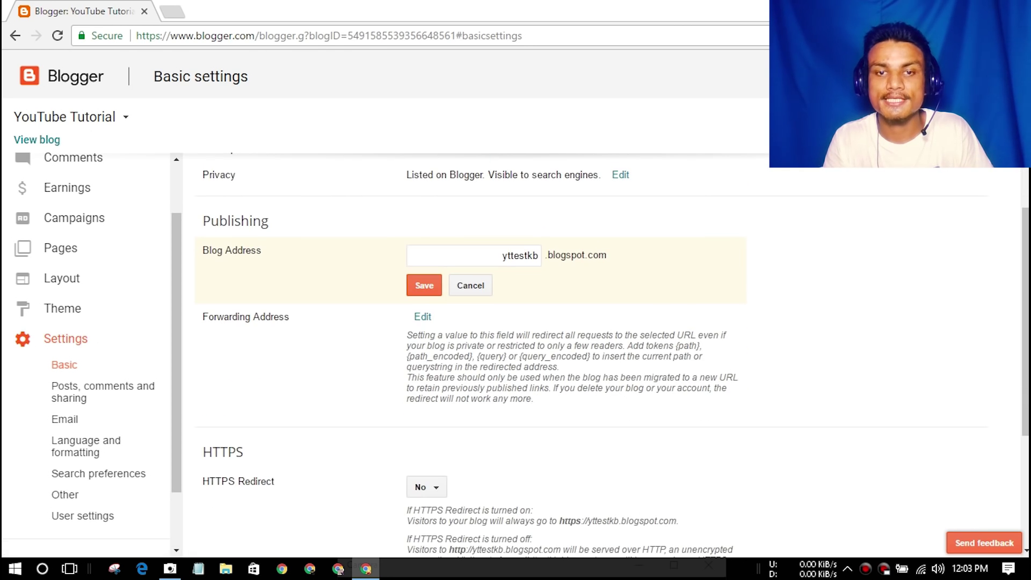
scroll(612, 357, down, 1)
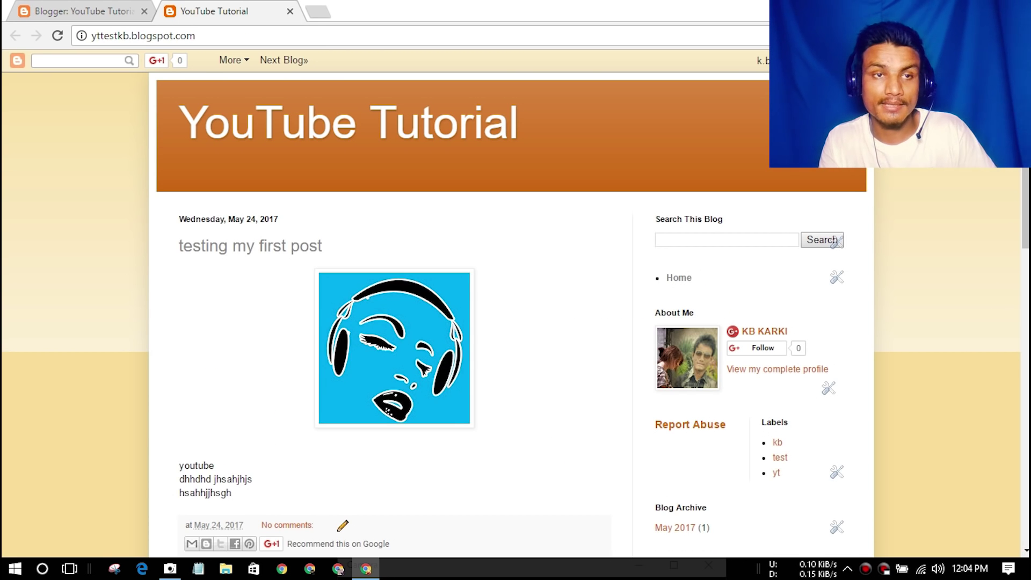
- Highlight the "blogspot.com" part of the live blog's URL, and after that only its "blogspot" part
drag(91, 36, 196, 35)
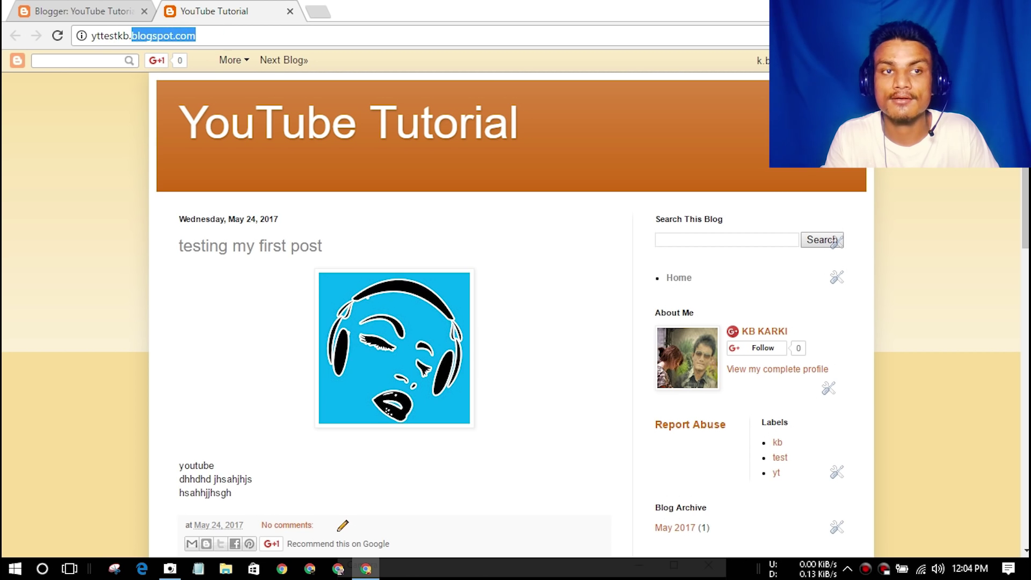
click(164, 35)
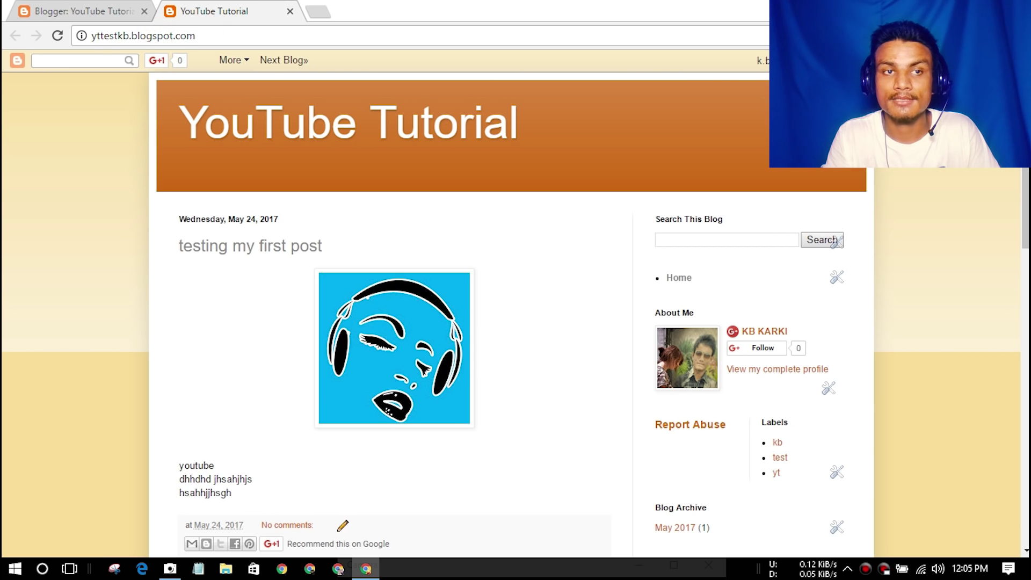
drag(172, 35, 132, 35)
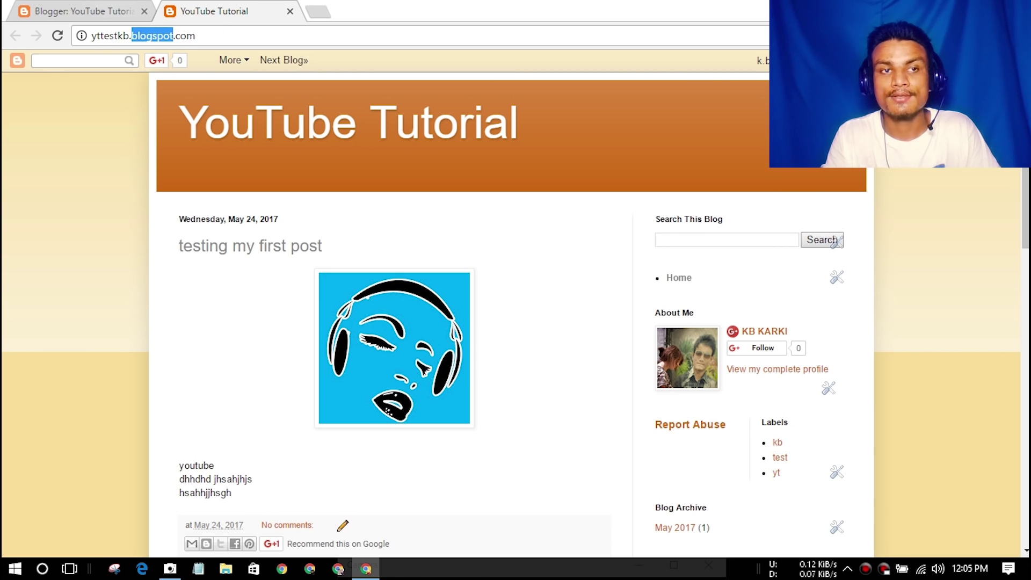
- Highlight the "blogspot" part of the blog address in the basic settings and open an empty browser tab
click(101, 10)
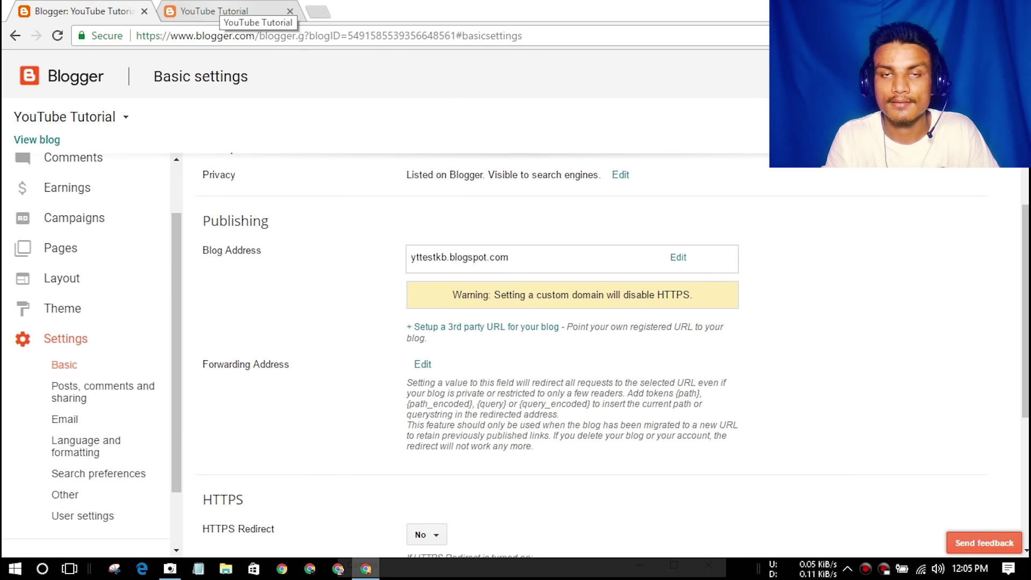
mouse_move(447, 258)
mouse_down()
mouse_move(500, 258)
mouse_move(450, 257)
mouse_up()
click(476, 257)
key(ctrl+Tab)
key(ctrl+t)
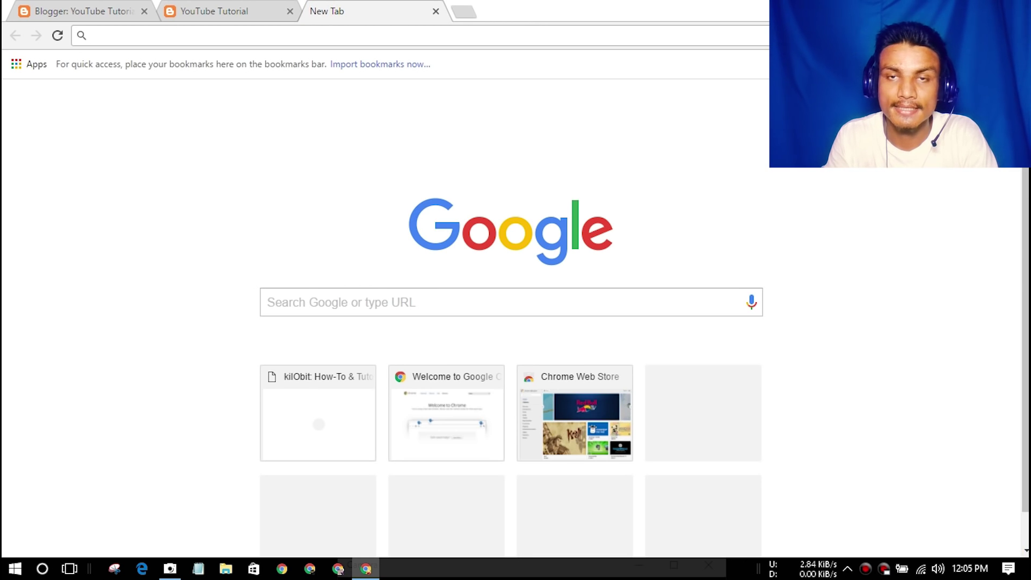
key(F5)
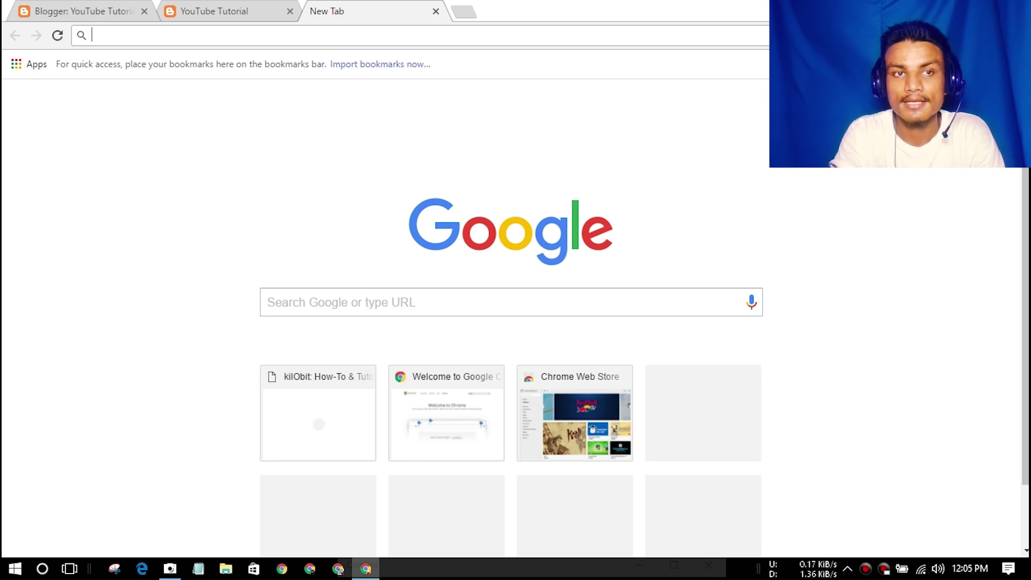
- Highlight the "yttestkb", ".com" and "blogspot" parts of the live blog's URL one after another and close the empty tab
click(221, 11)
drag(181, 36, 195, 36)
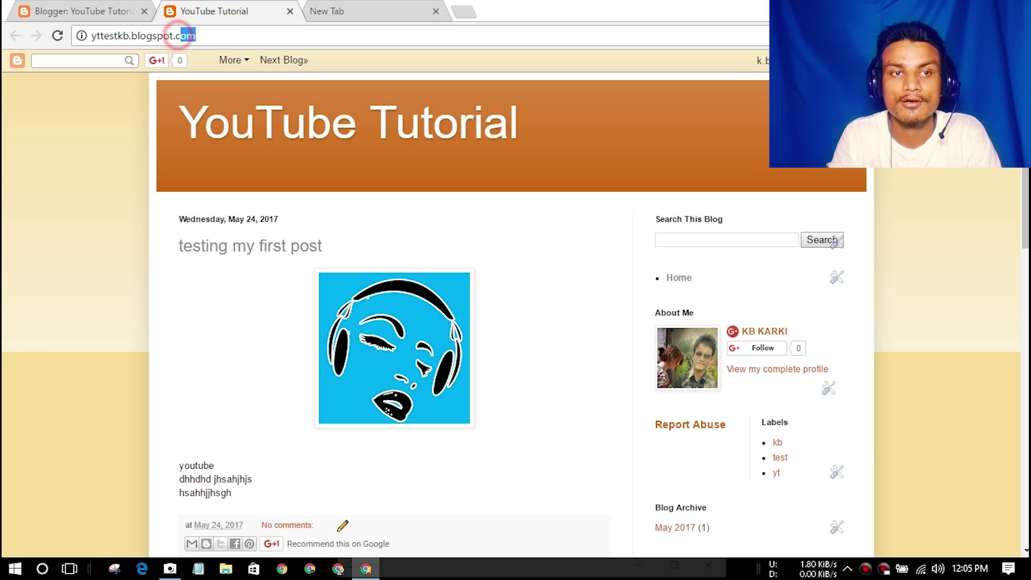
drag(91, 36, 129, 36)
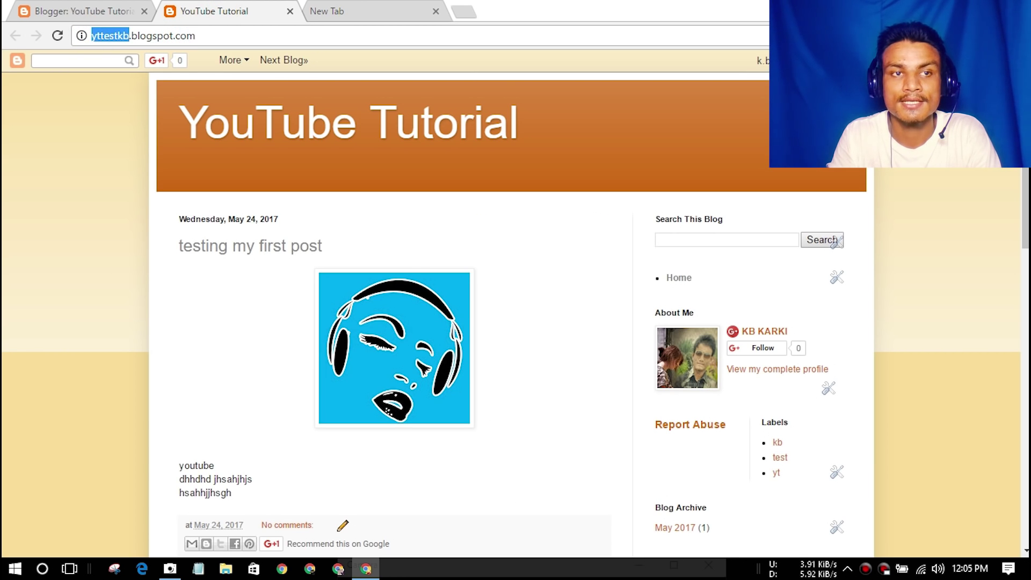
click(171, 35)
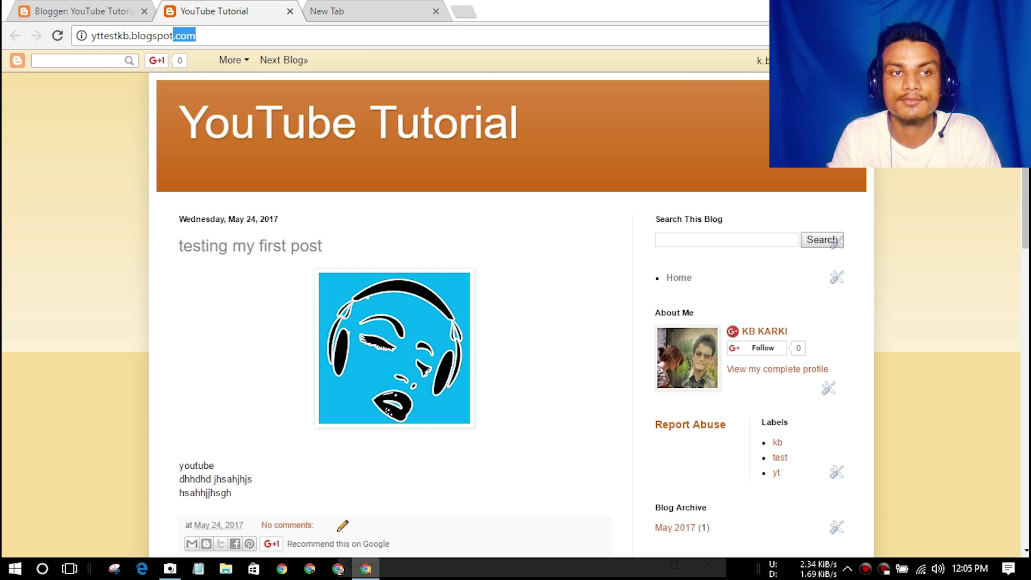
drag(173, 35, 139, 36)
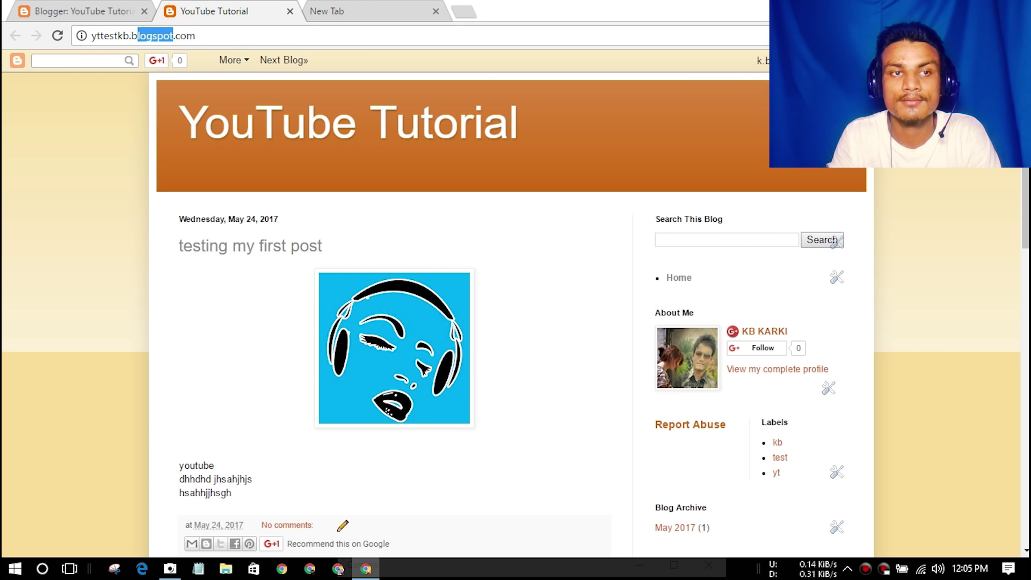
click(356, 9)
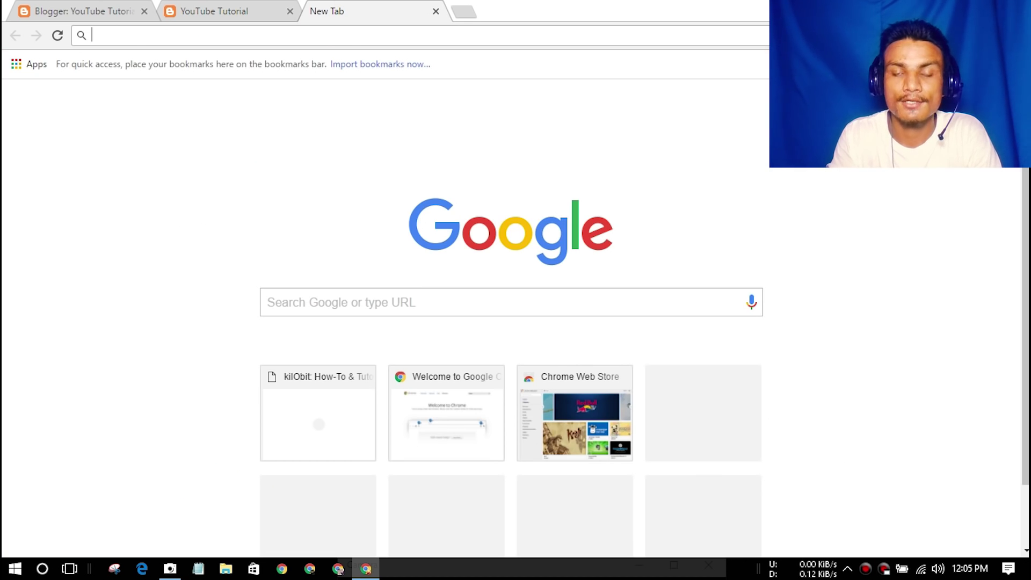
key(ctrl+w)
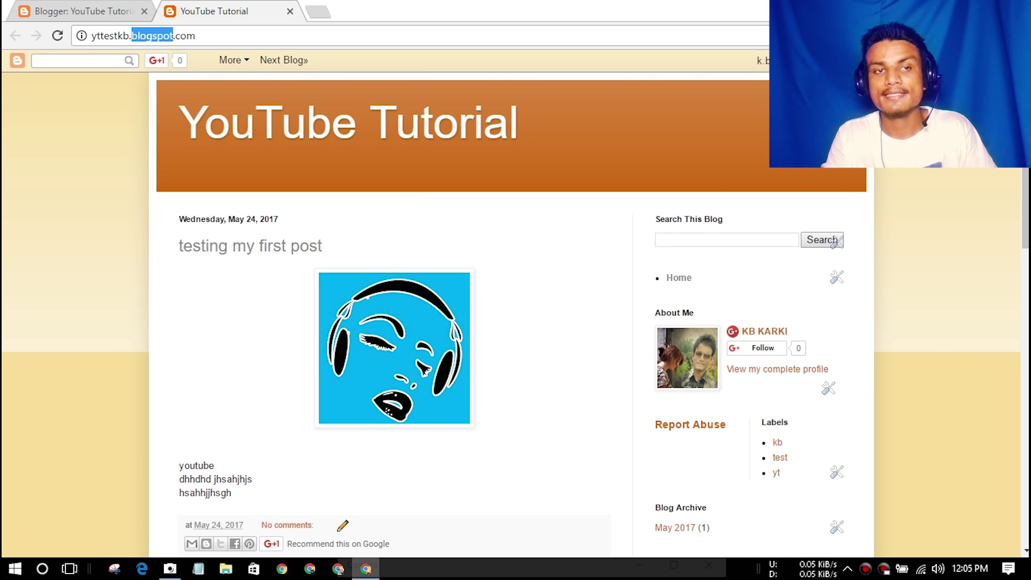
- Visit kil0bit.blogspot.com in a new tab to examine its address and close it again
click(285, 35)
click(317, 15)
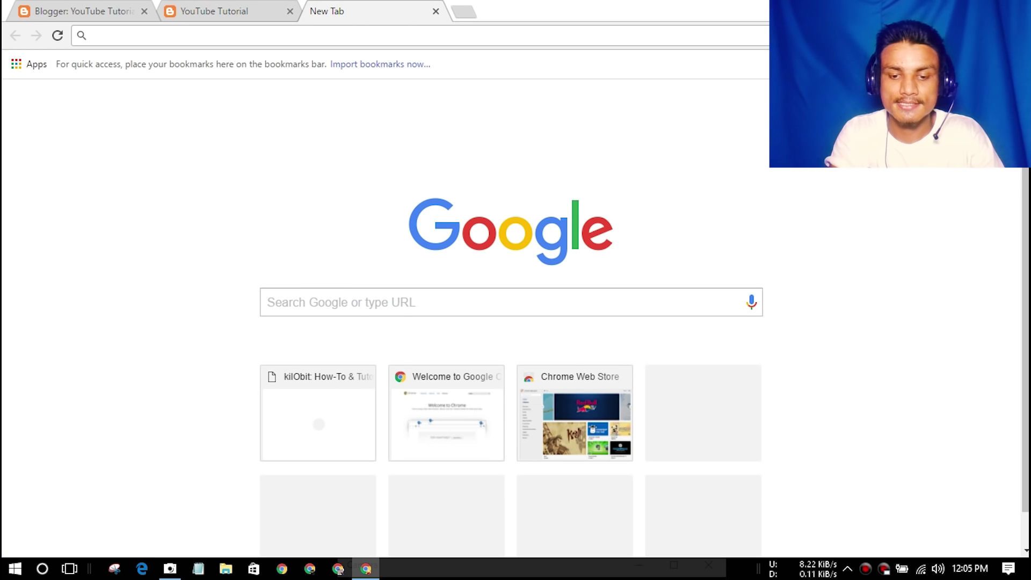
text(kil)
click(326, 60)
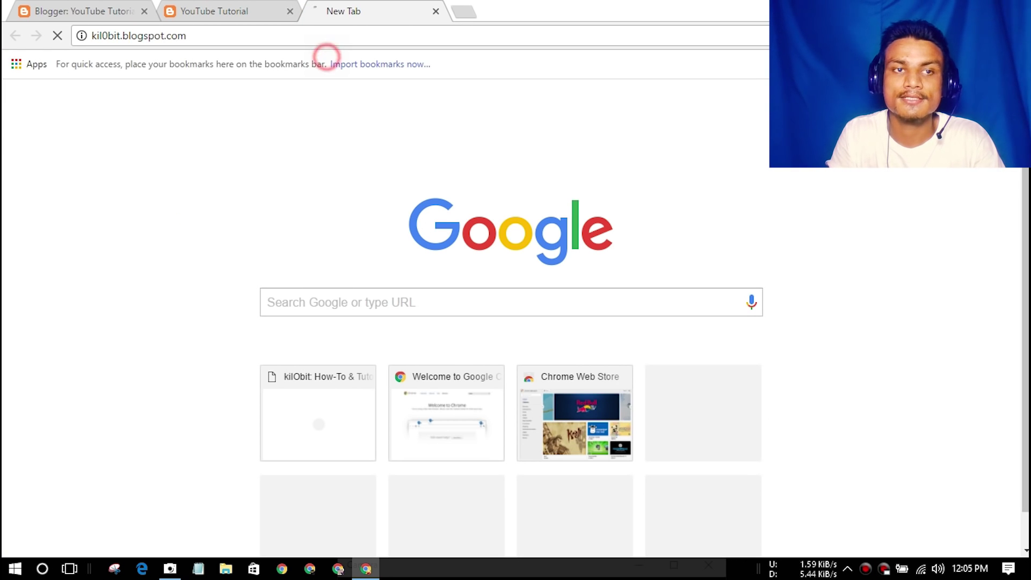
drag(137, 36, 122, 35)
double_click(121, 35)
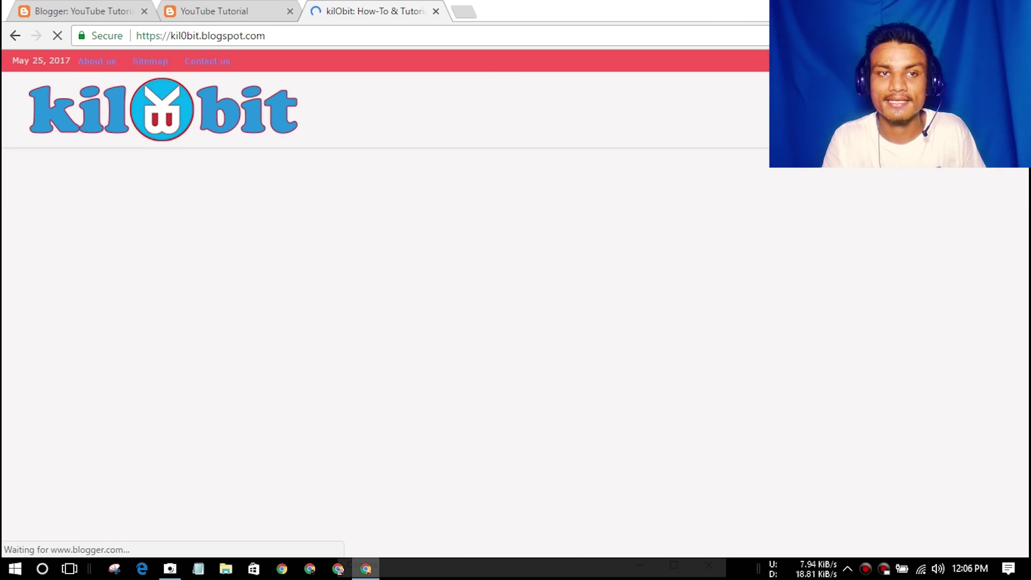
double_click(223, 35)
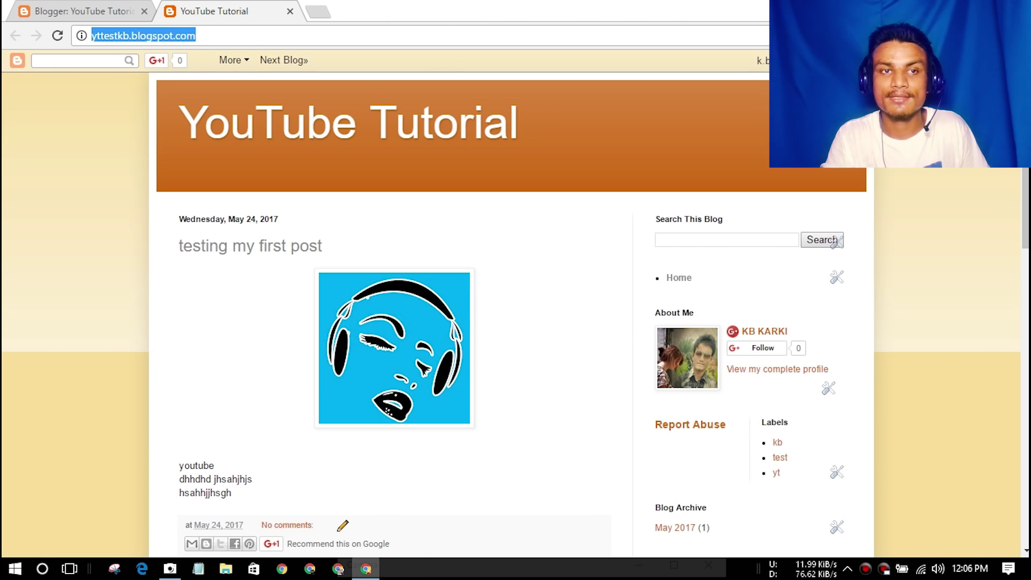
click(436, 11)
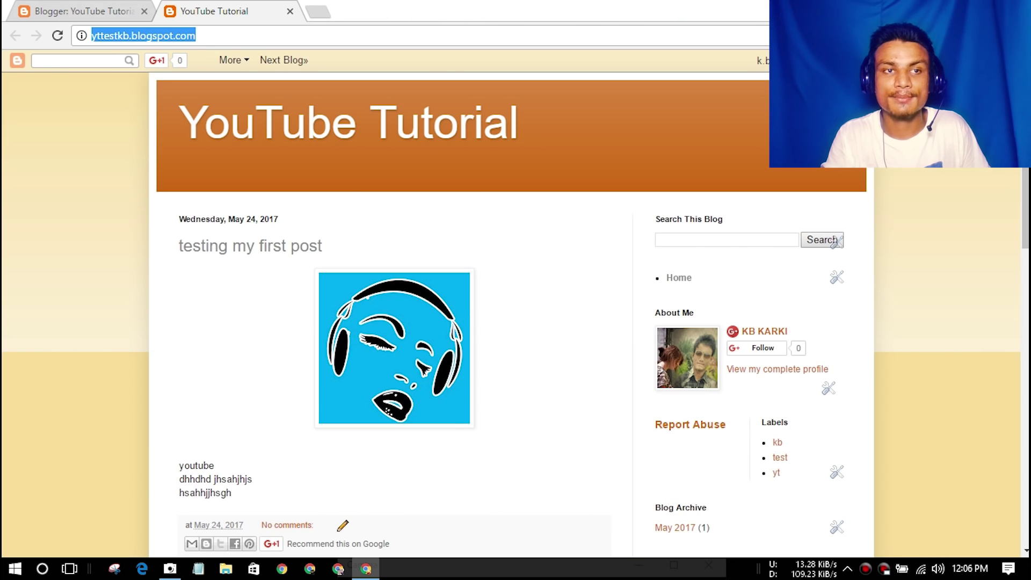
- Try the third-party URL setup in the blog's basic settings with the domain "yiiueyre", clear the entry and cancel
click(86, 11)
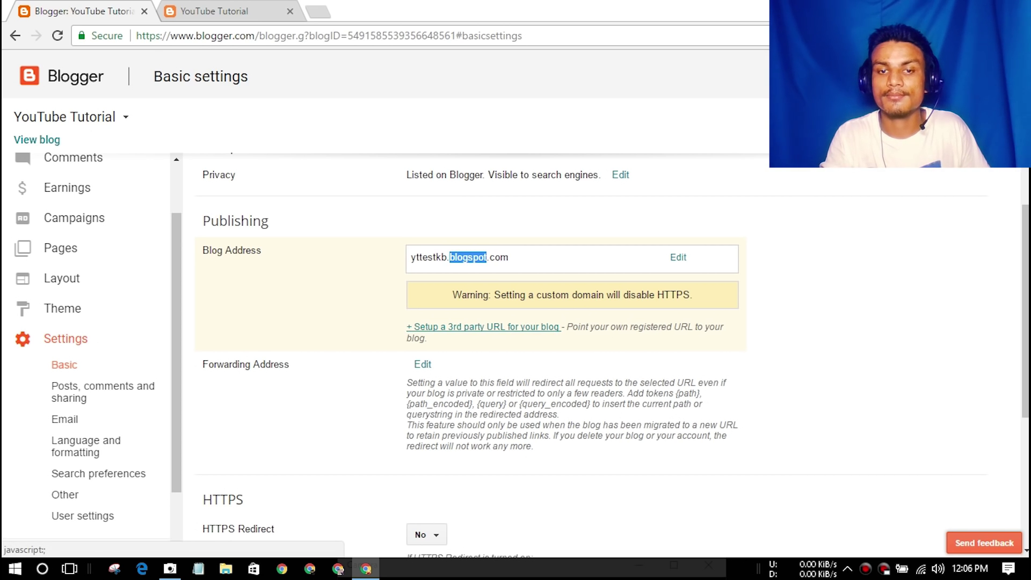
click(527, 327)
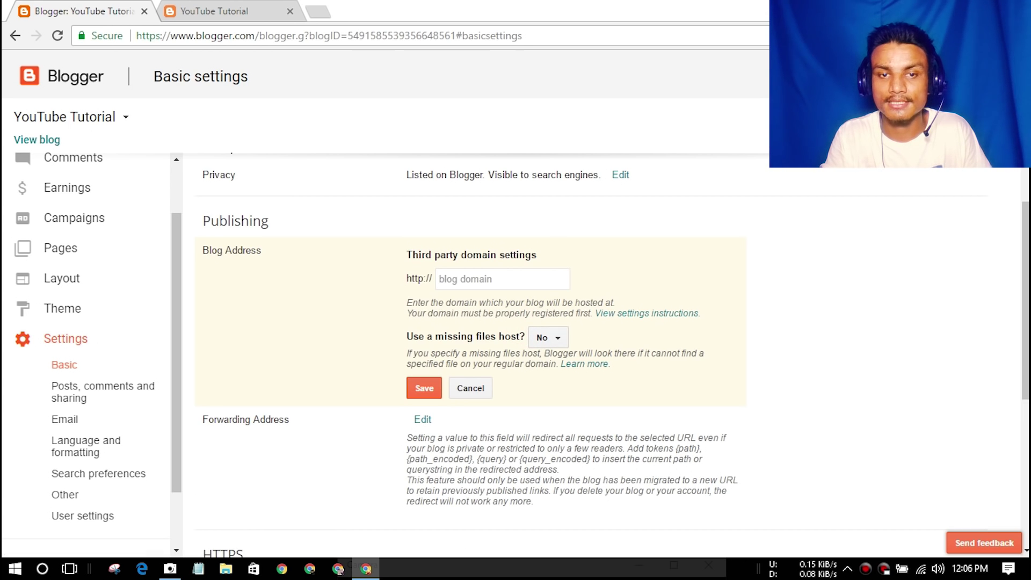
click(490, 283)
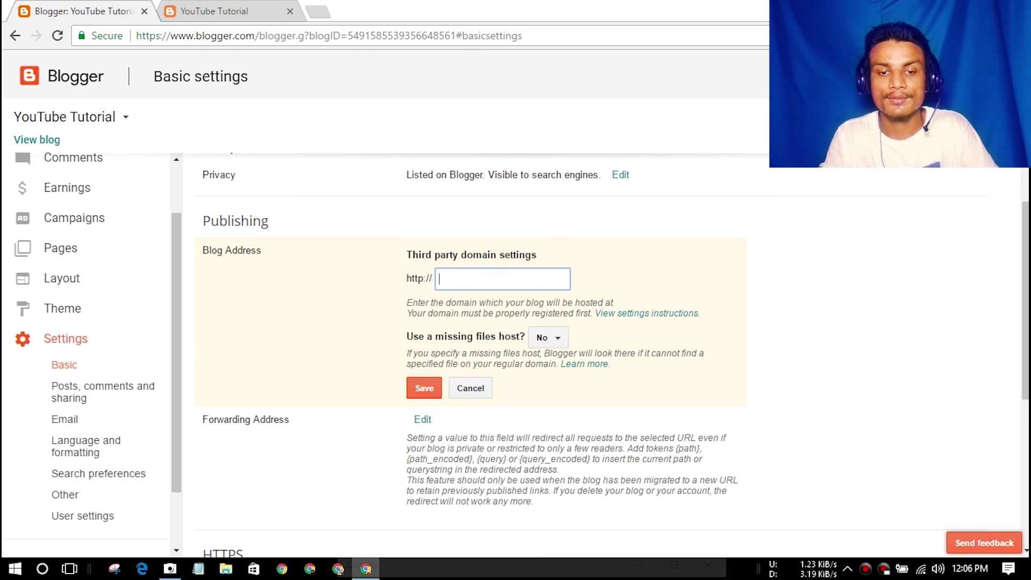
text(yiiueyre)
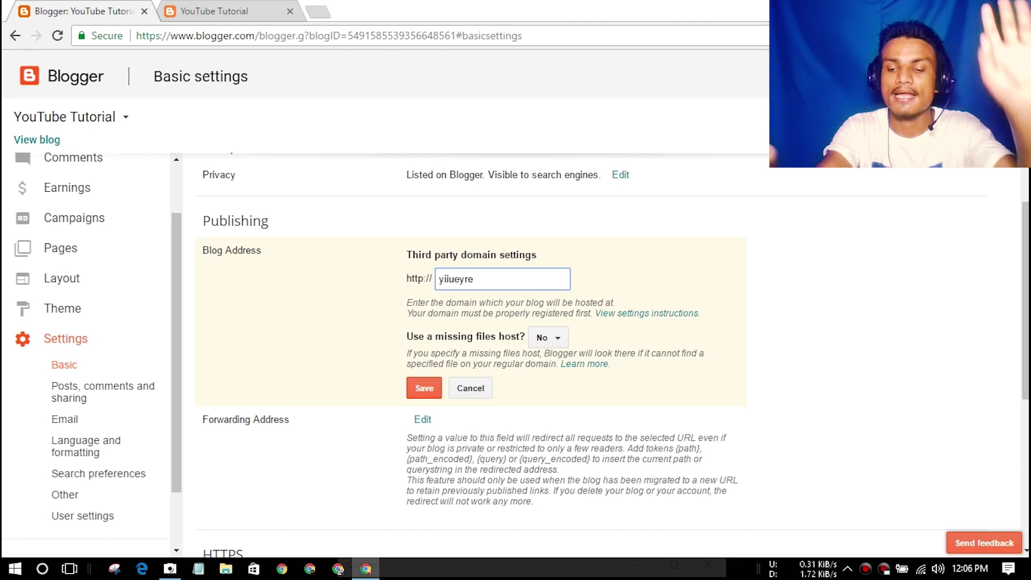
key(ctrl+a)
key(BackSpace)
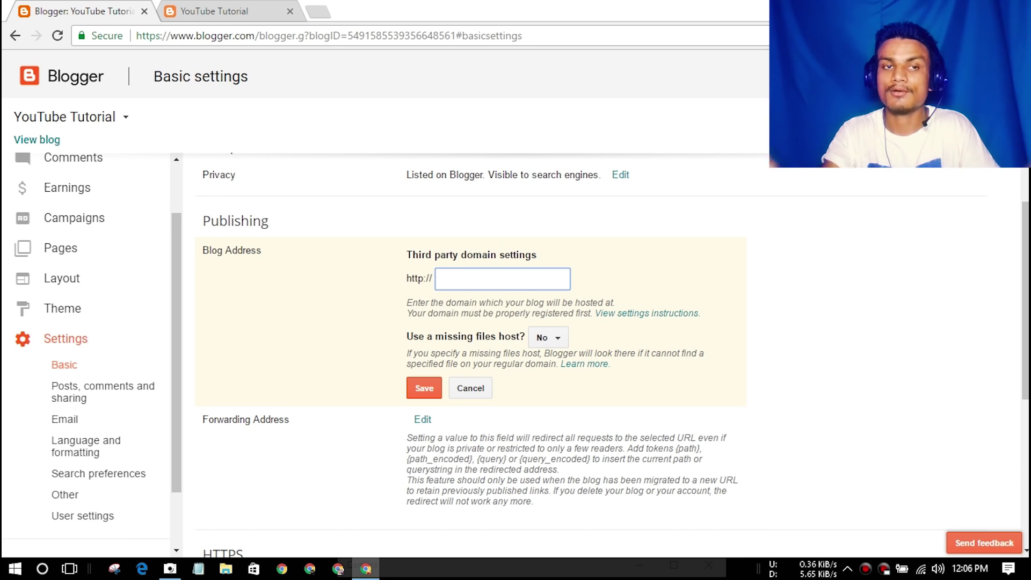
click(470, 387)
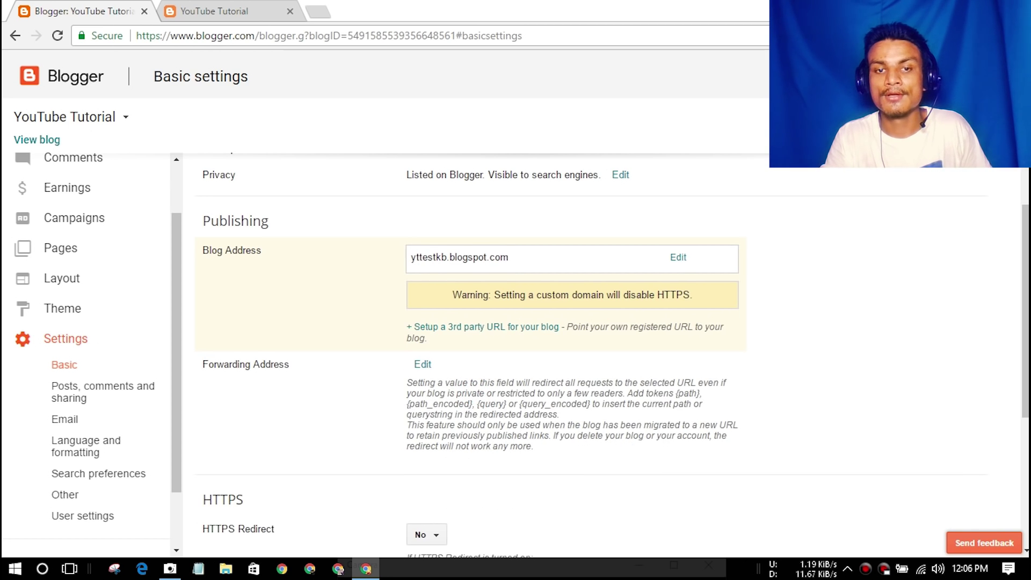
- Highlight "blogspot" and then the whole blog address in the Publishing settings, and clear the highlight
double_click(467, 257)
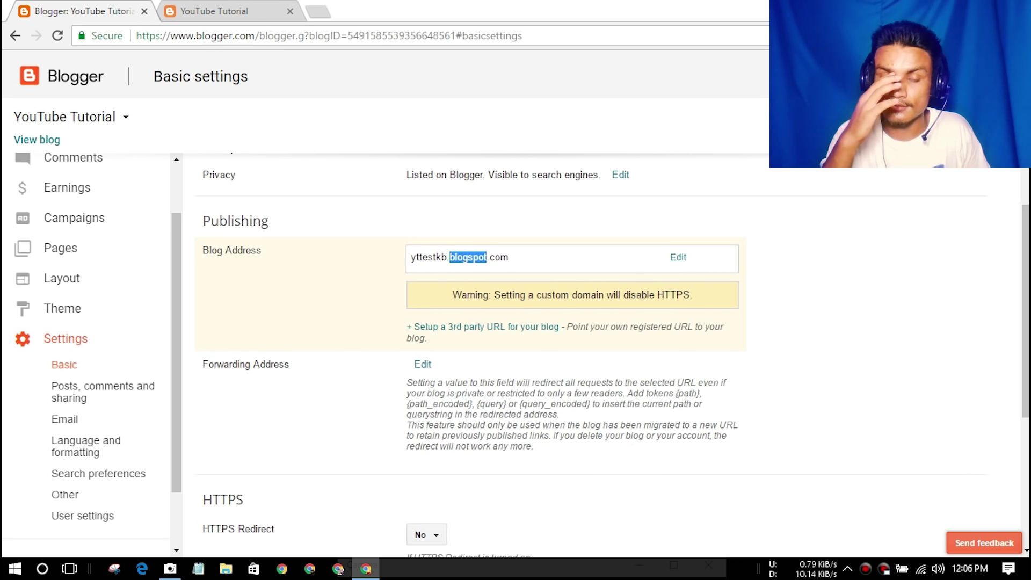
drag(524, 257, 410, 258)
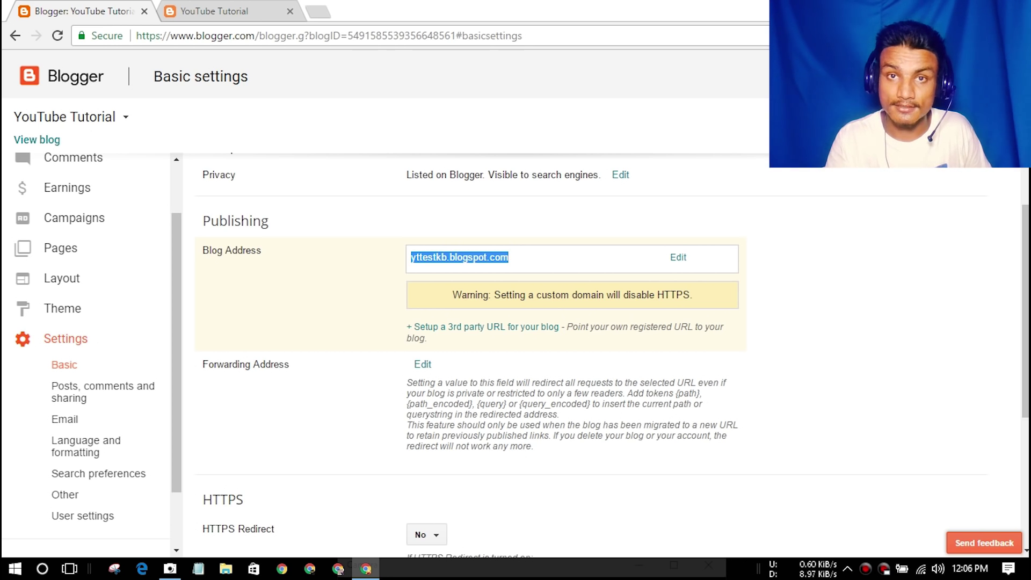
click(547, 258)
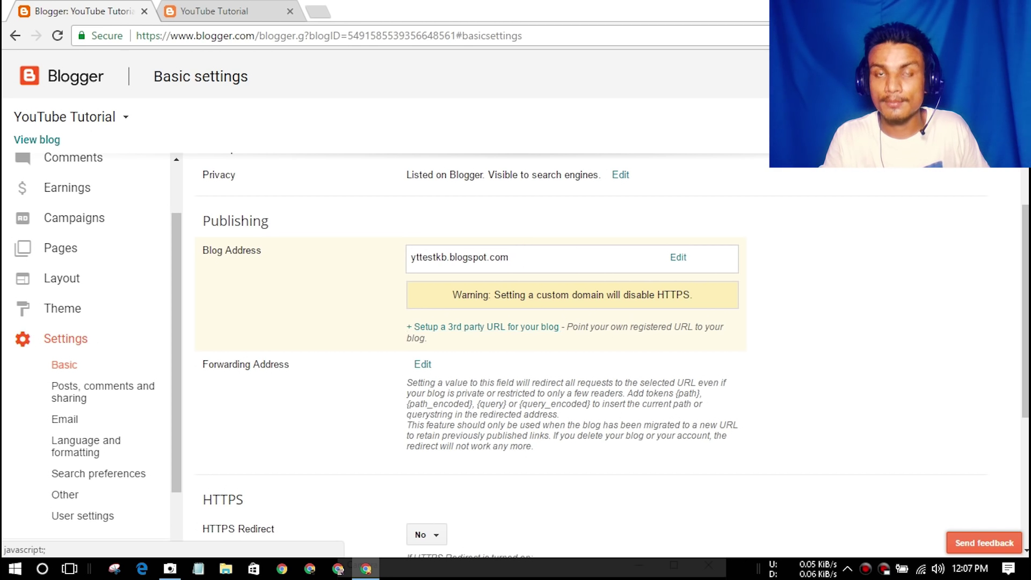
- Look through the posts and comments, email, and language and formatting settings and return to the basic settings
click(100, 392)
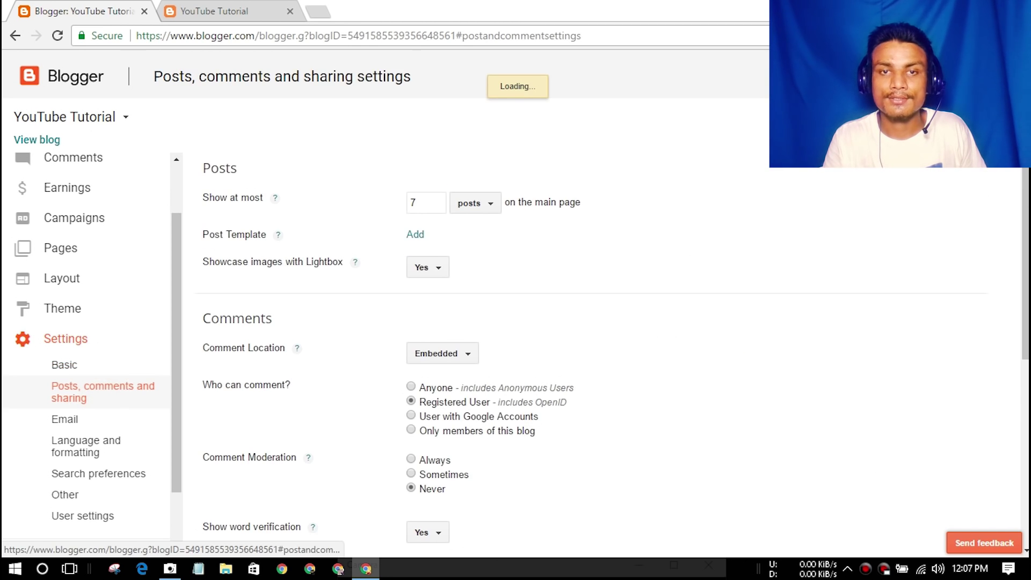
click(71, 419)
click(79, 448)
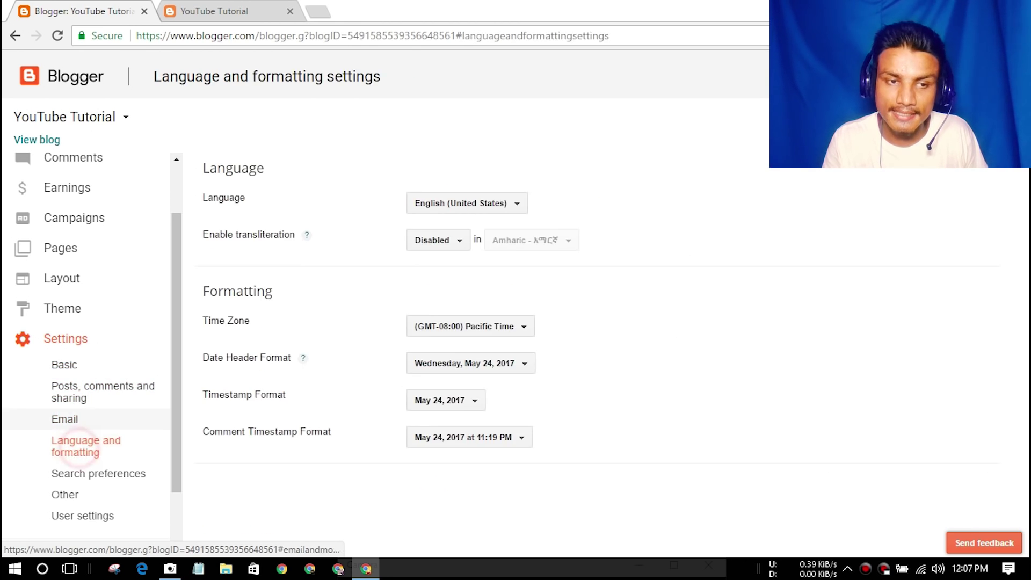
click(74, 417)
click(81, 395)
click(79, 365)
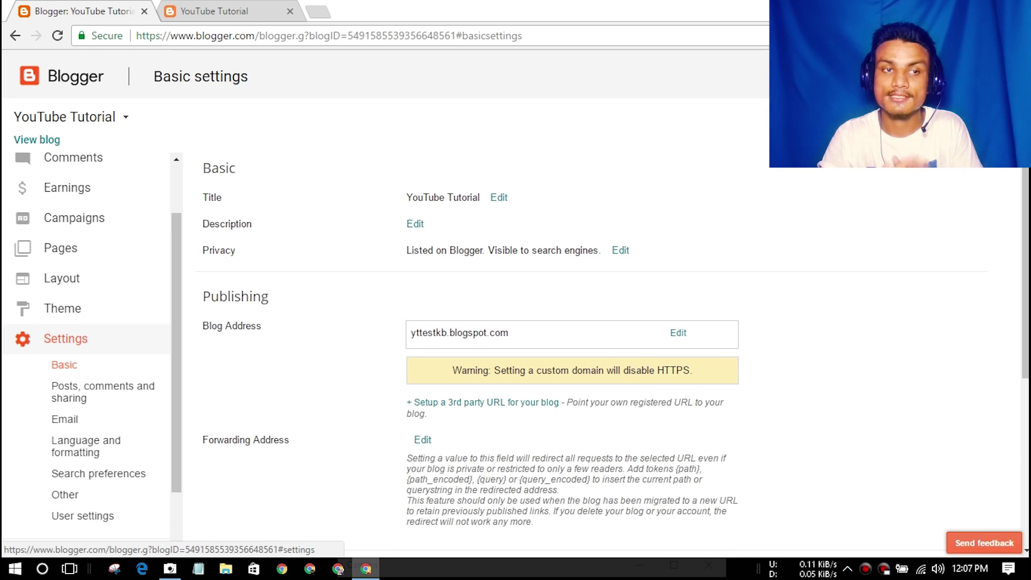
- View the live blog again, close its duplicate tab and return to the basic settings
key(ctrl+Tab)
key(ctrl+shift+Tab)
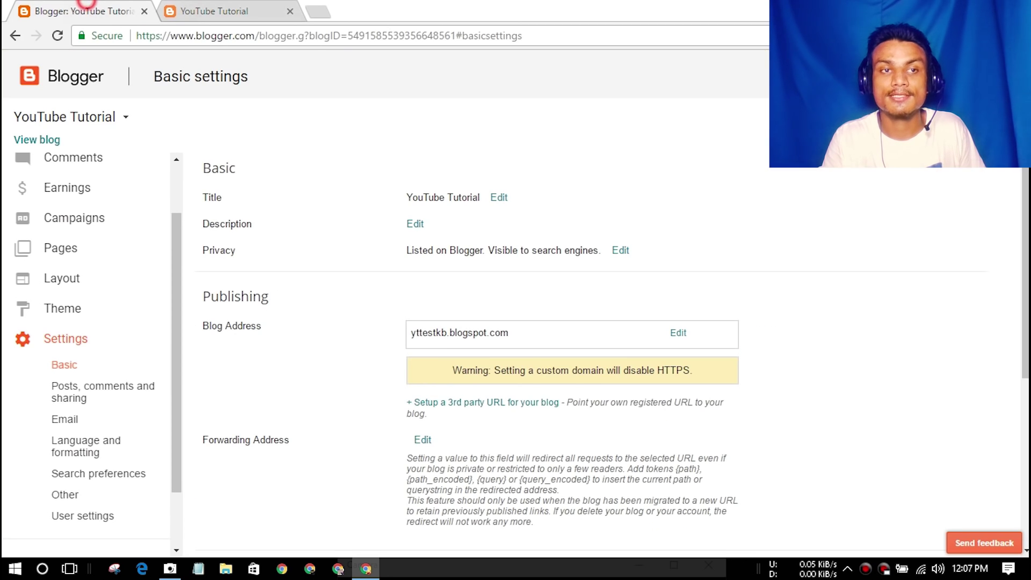
click(28, 140)
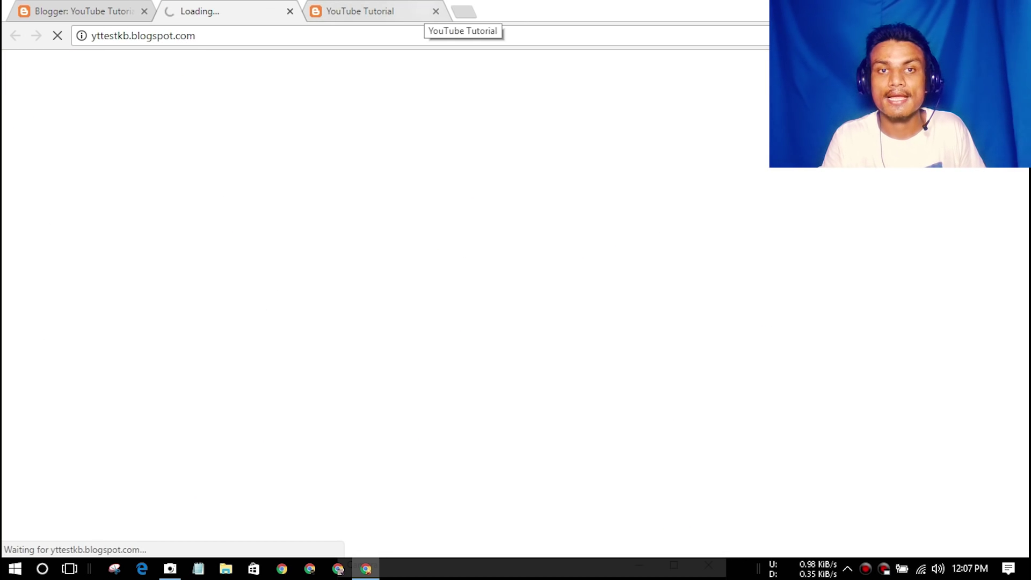
click(410, 12)
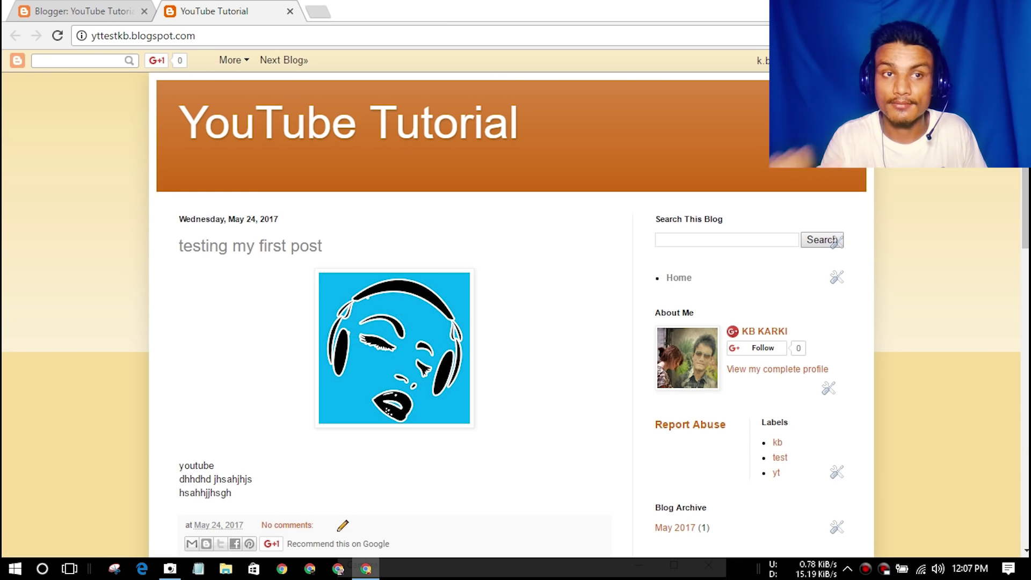
key(ctrl+shift+Tab)
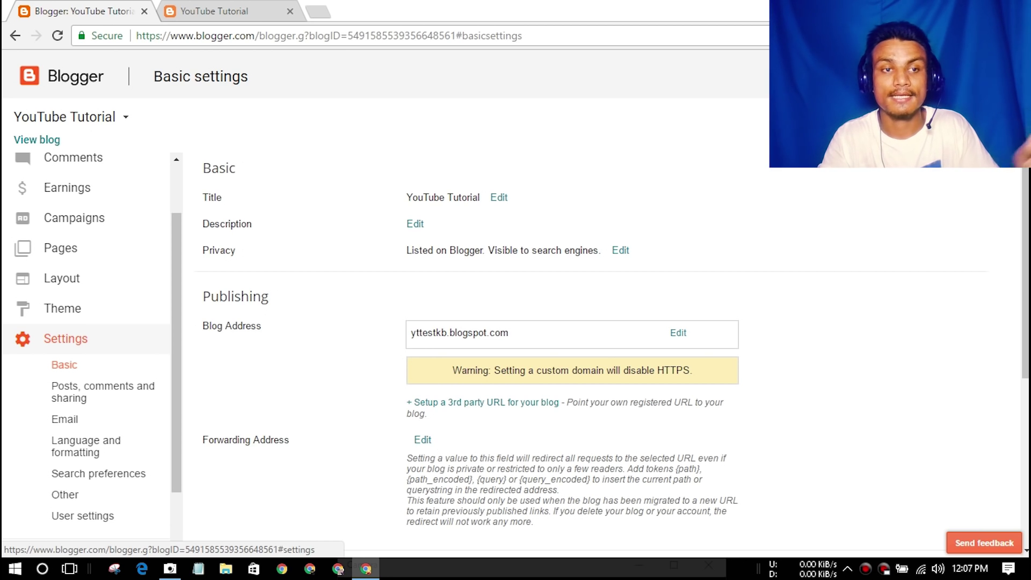
drag(179, 304, 180, 335)
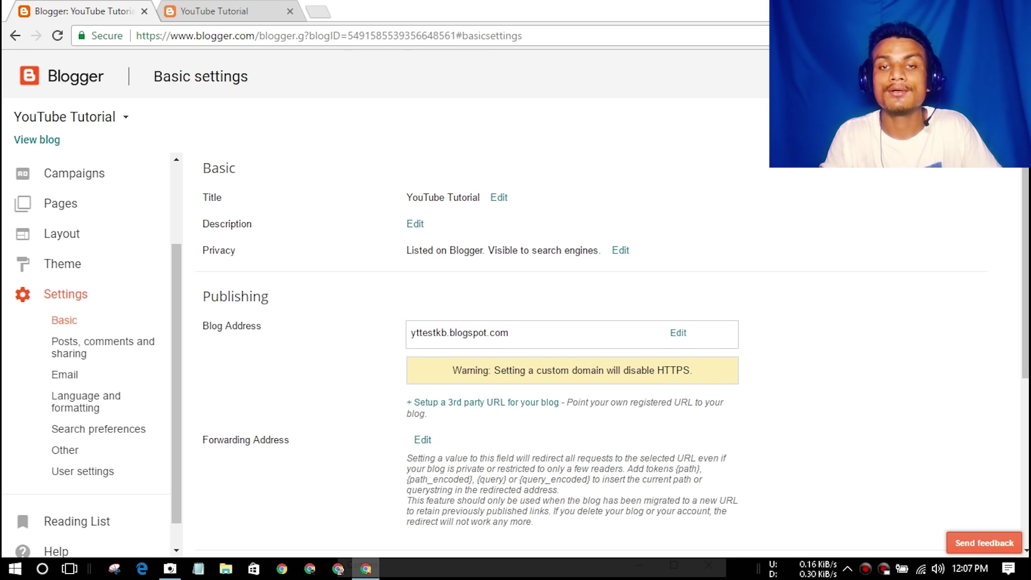
- Search Google in a new tab for "how to change theme in blogger"
click(320, 11)
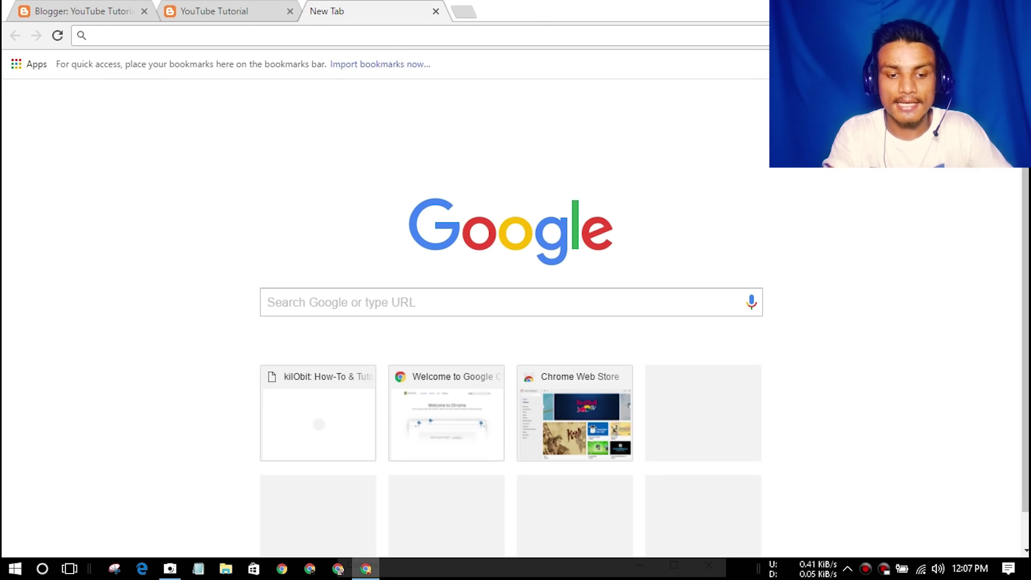
text(a)
key(BackSpace)
text(h)
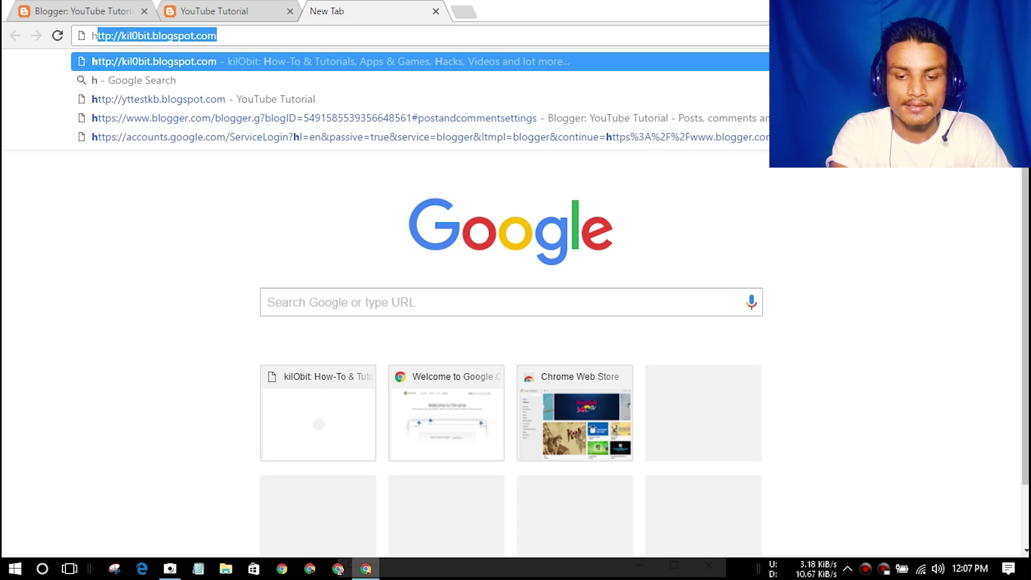
text(ow to change)
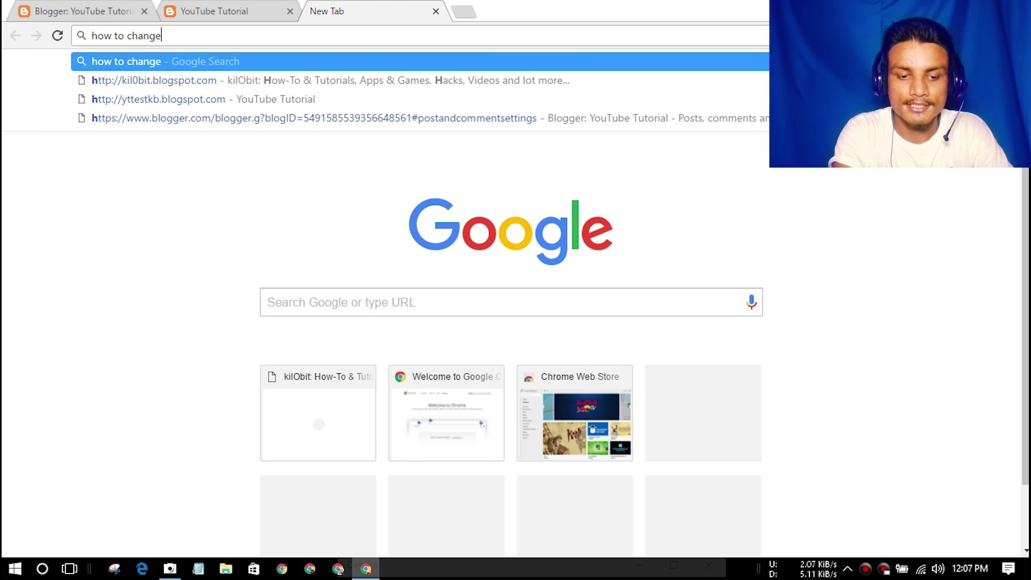
text( theme in blogger)
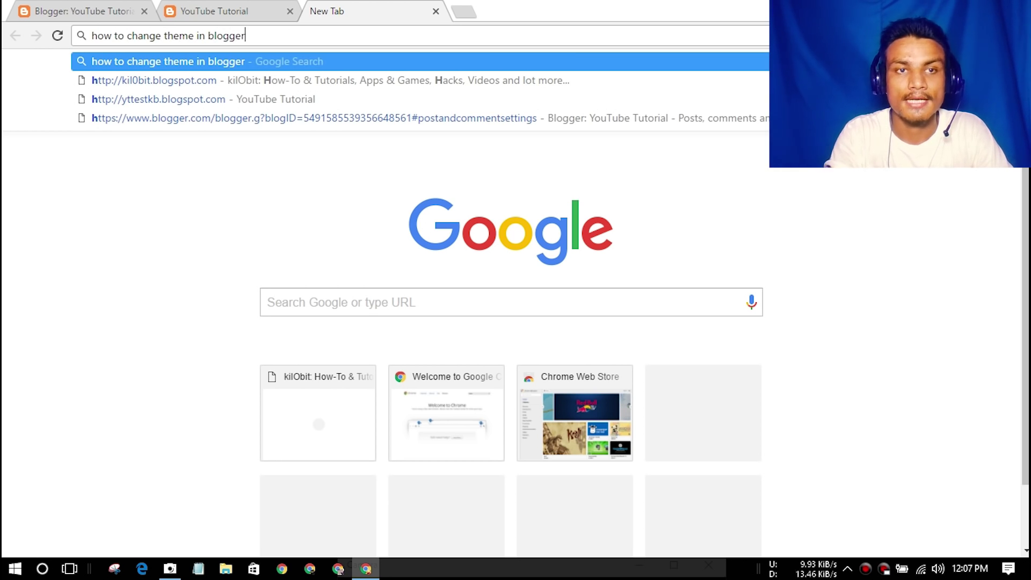
key(Return)
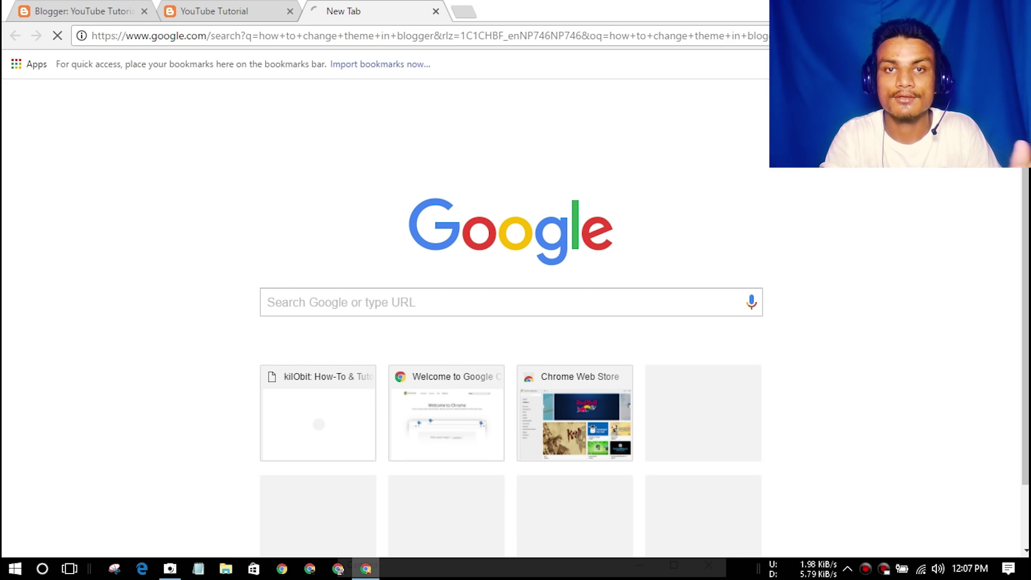
- Open the Blogger Help result "Change the design of your blog", look through the article and close it
scroll(355, 322, down, 3)
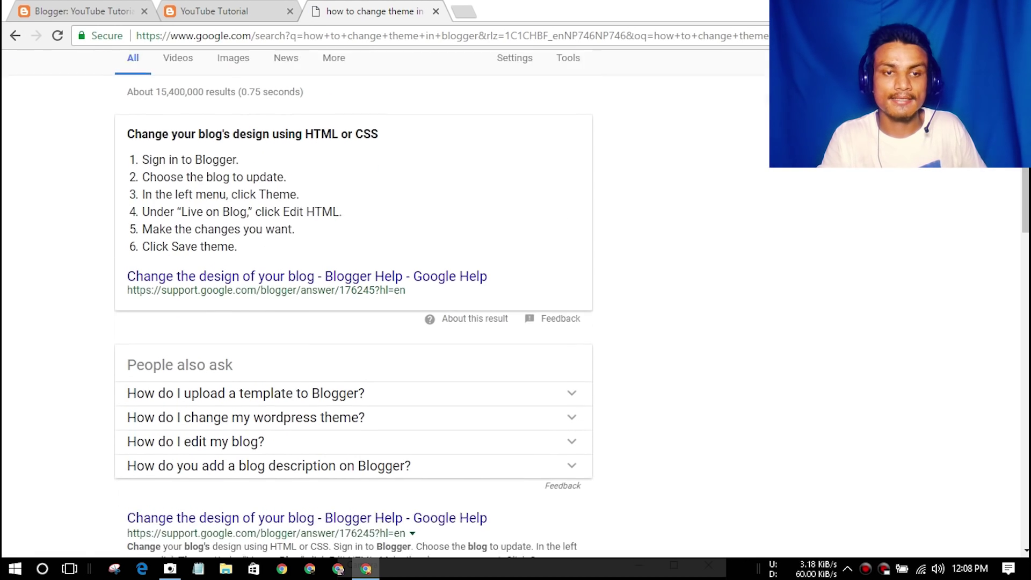
scroll(354, 322, up, 2)
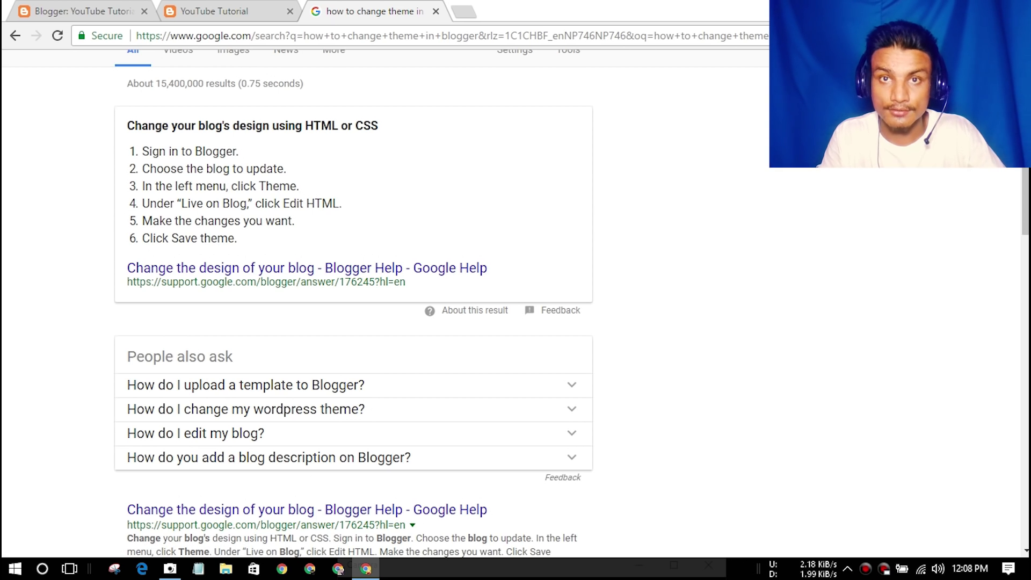
click(307, 268)
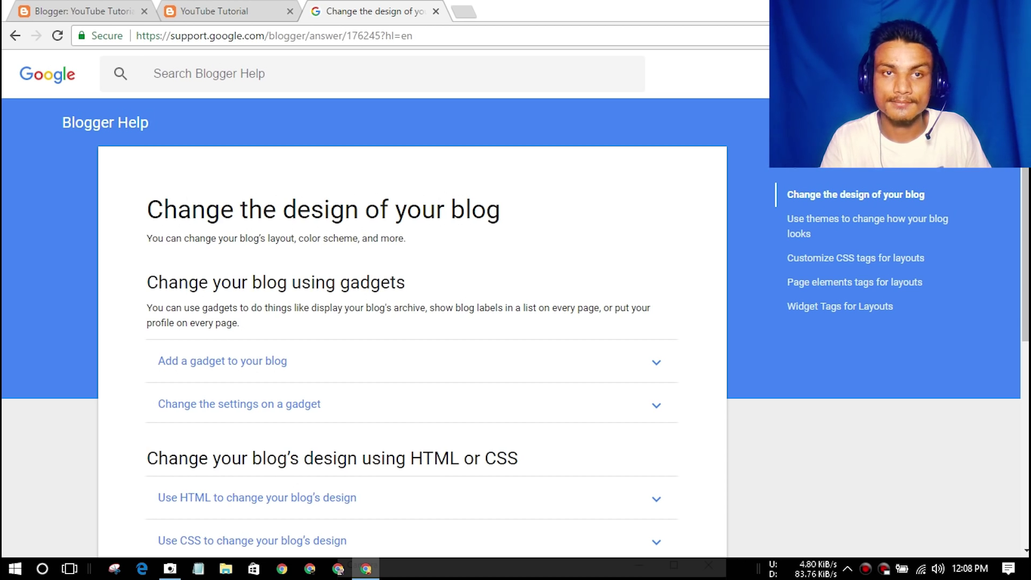
scroll(606, 215, down, 3)
click(605, 212)
key(ctrl+w)
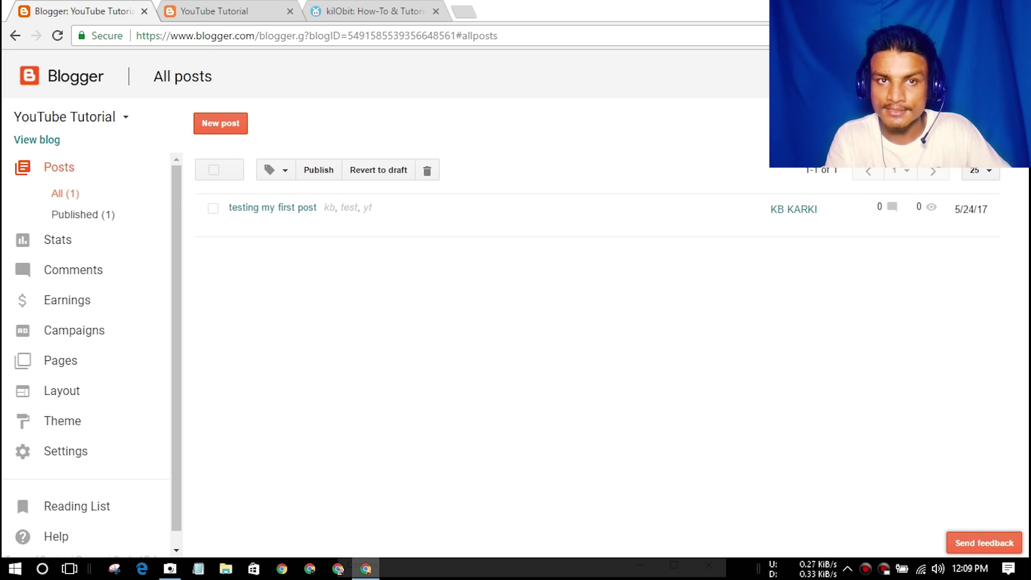
- Examine the design and sections of the kil0bit.blogspot.com home page as an example blog, and return to Blogger's post list
key(ctrl+3)
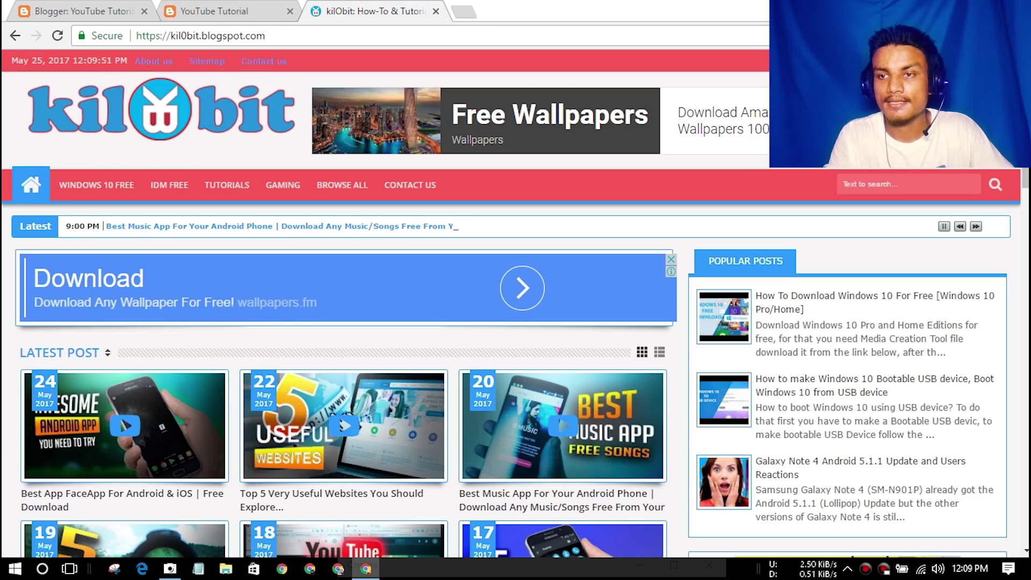
scroll(343, 300, down, 2)
scroll(344, 300, down, 15)
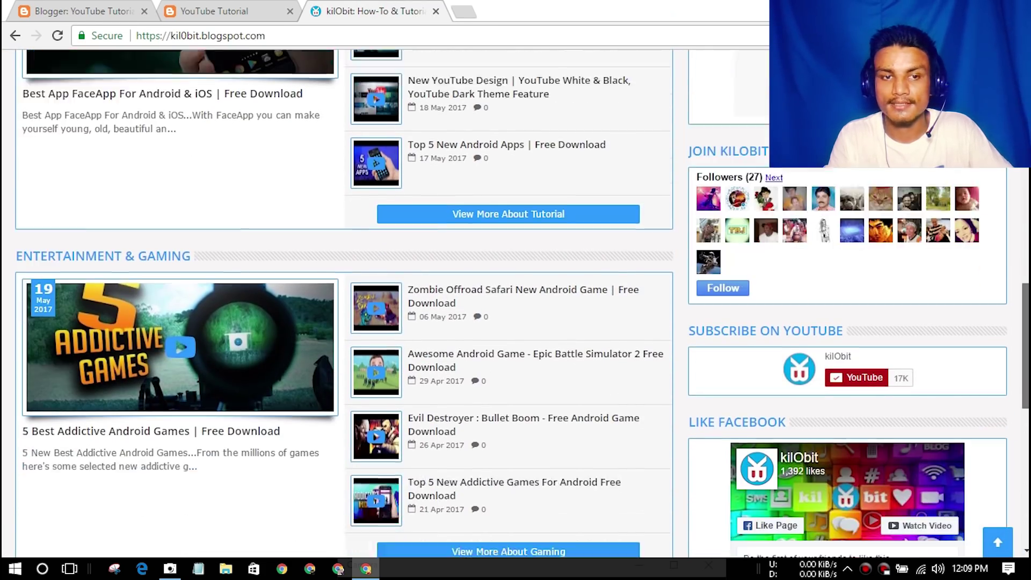
scroll(344, 300, up, 14)
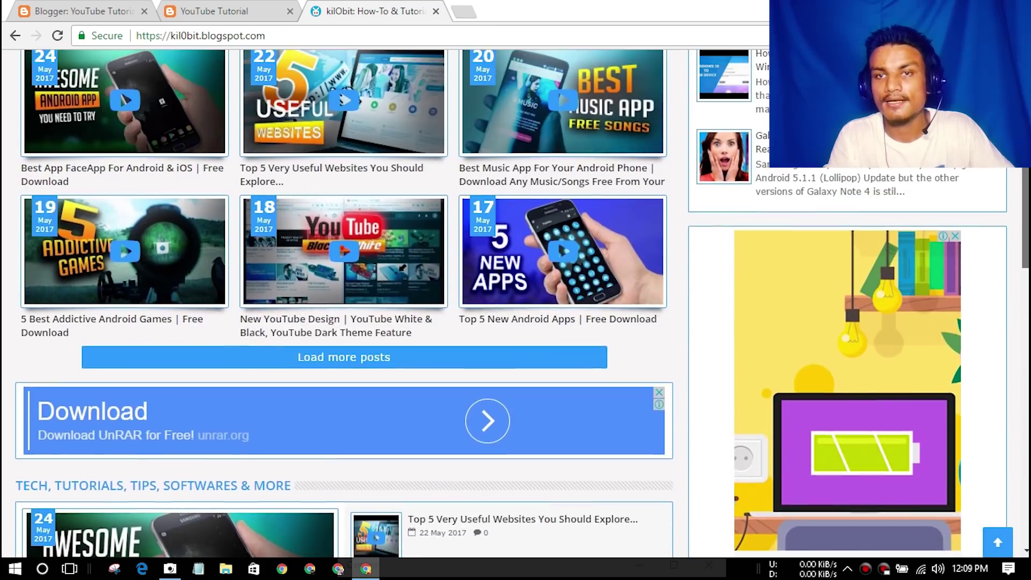
scroll(343, 301, up, 6)
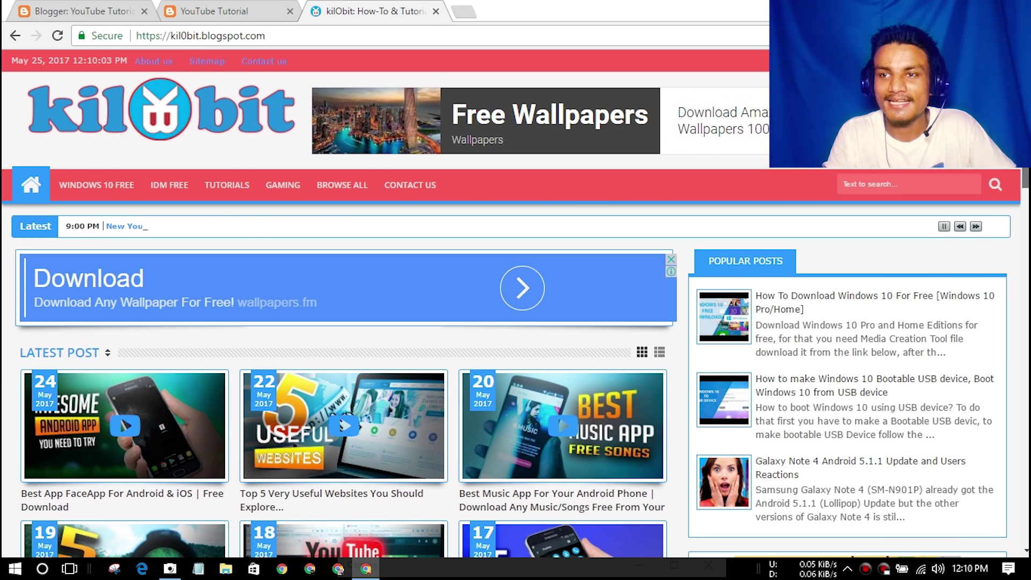
scroll(515, 303, down, 2)
scroll(516, 303, down, 1)
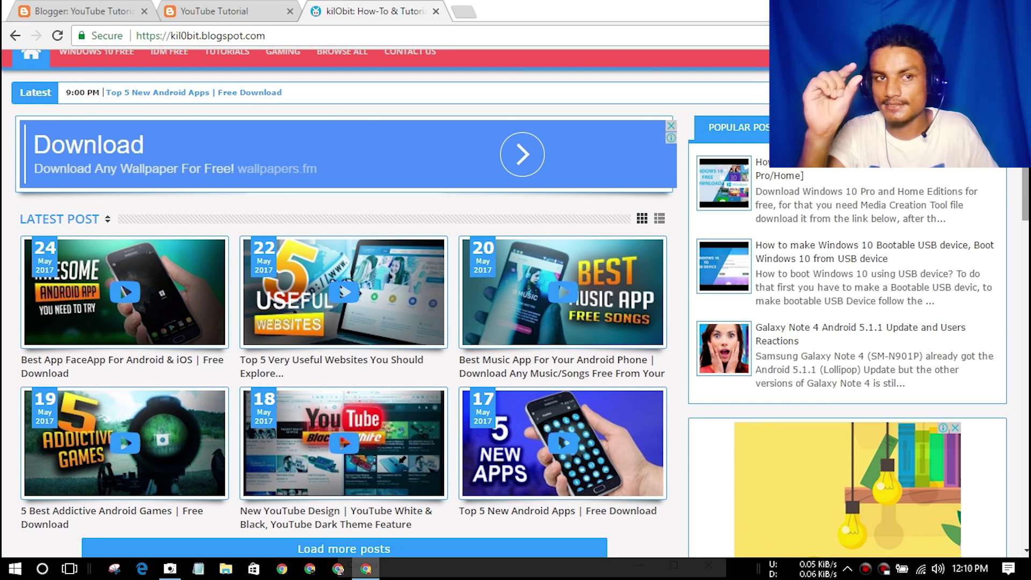
scroll(515, 303, up, 3)
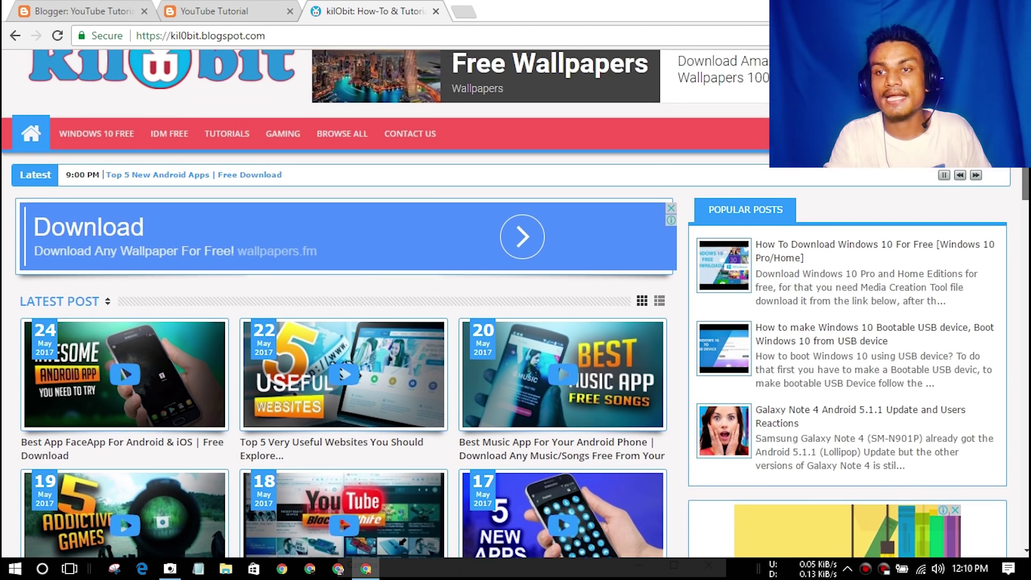
scroll(516, 303, down, 2)
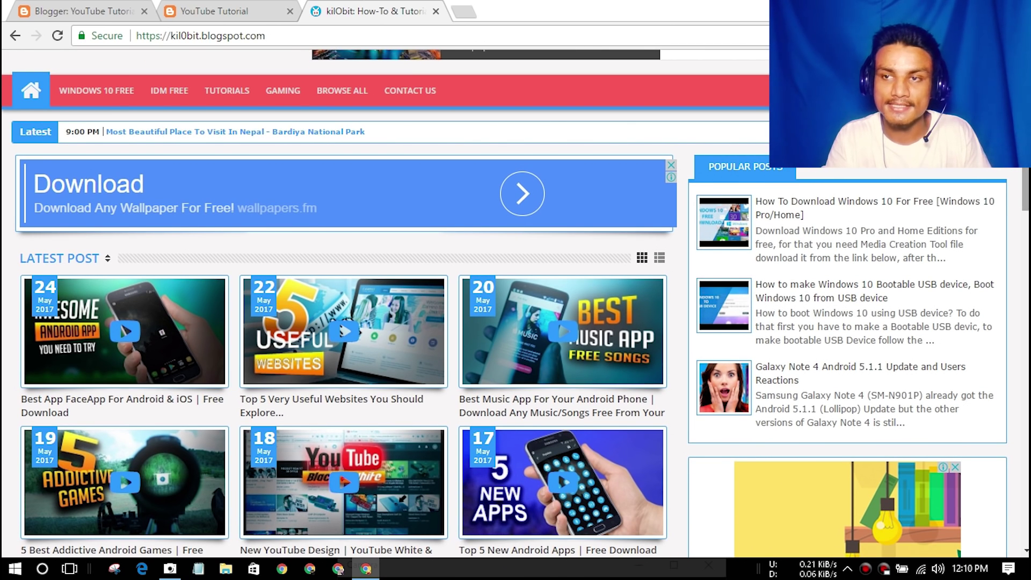
scroll(515, 303, up, 1)
click(81, 11)
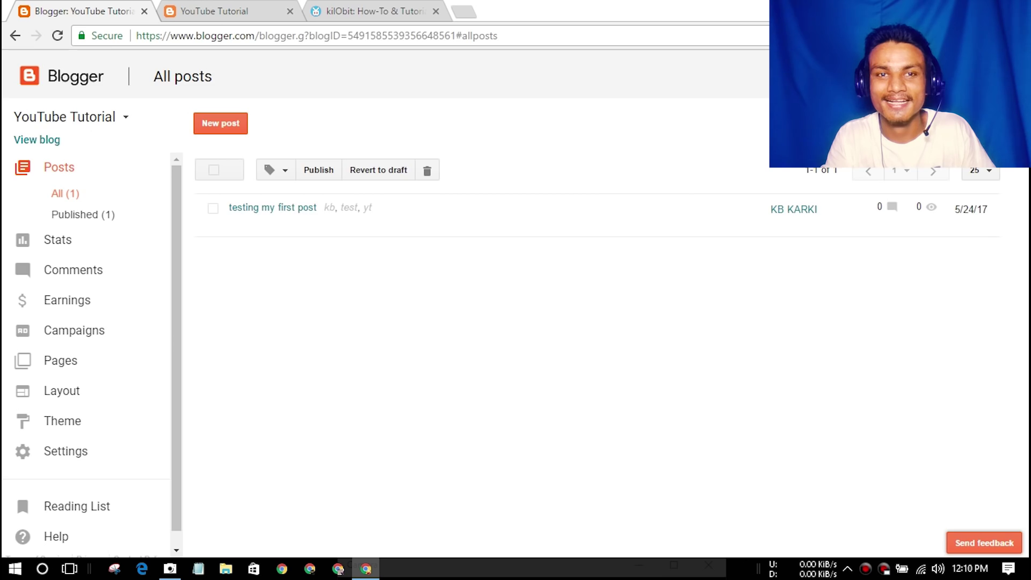
- View the kil0bit blog's tutorials section, switch briefly to the live YouTube Tutorial blog and go back to the post list
key(ctrl+3)
scroll(344, 301, down, 5)
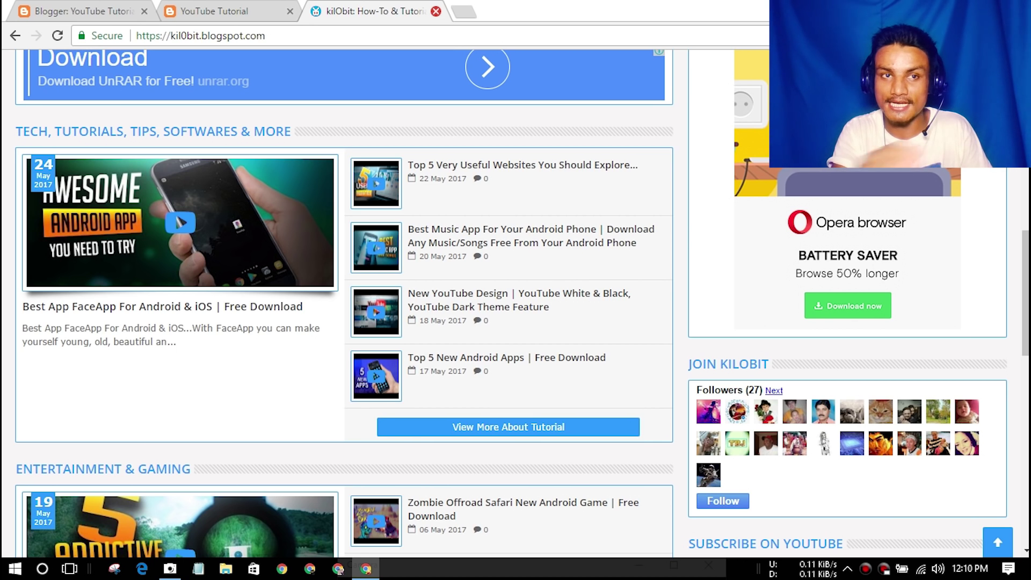
click(210, 10)
click(97, 10)
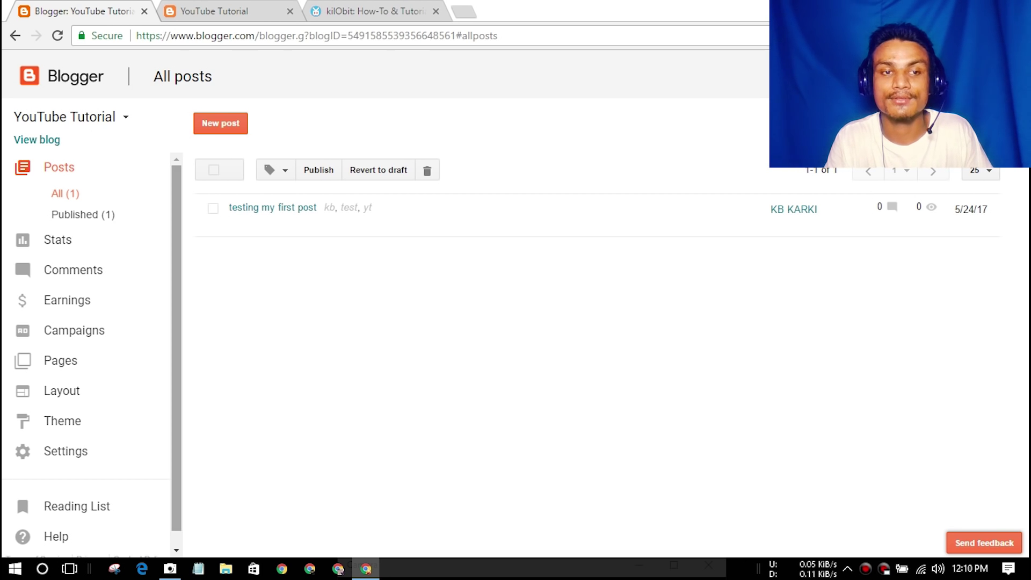
- Check the Blogger dashboard's sections and the live YouTube Tutorial blog, and return to the post list
scroll(175, 258, down, 1)
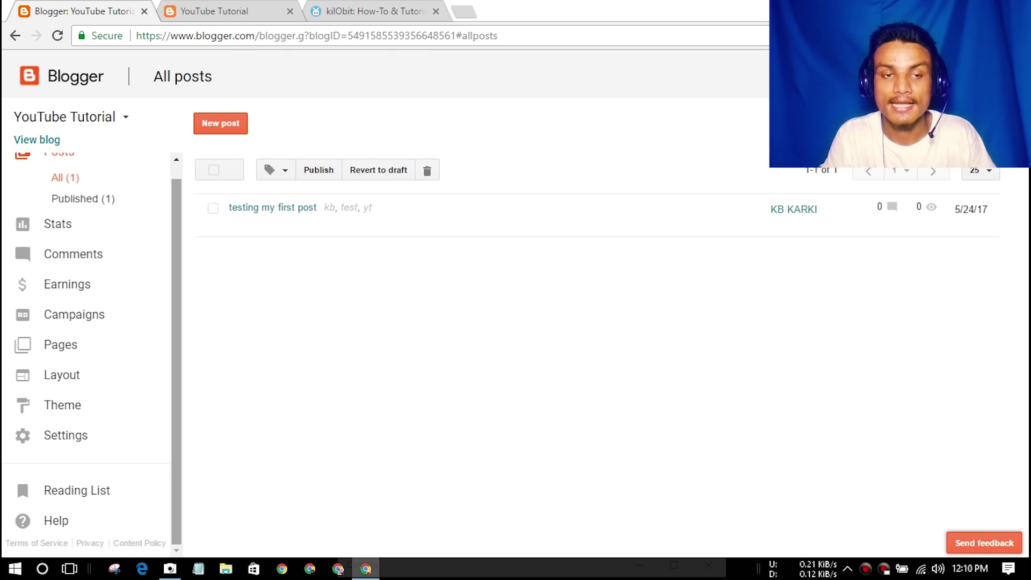
scroll(173, 368, up, 1)
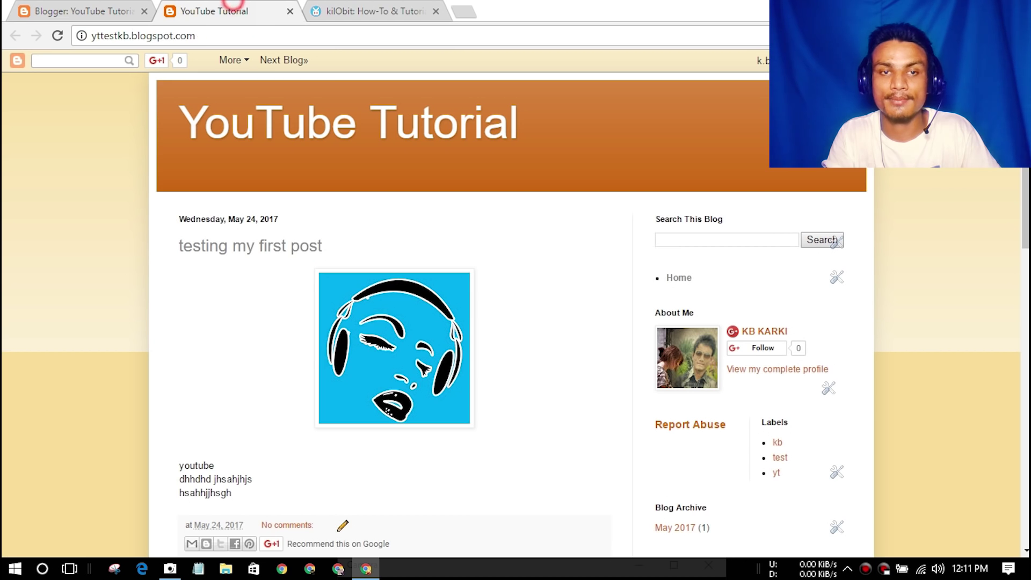
click(215, 10)
click(75, 11)
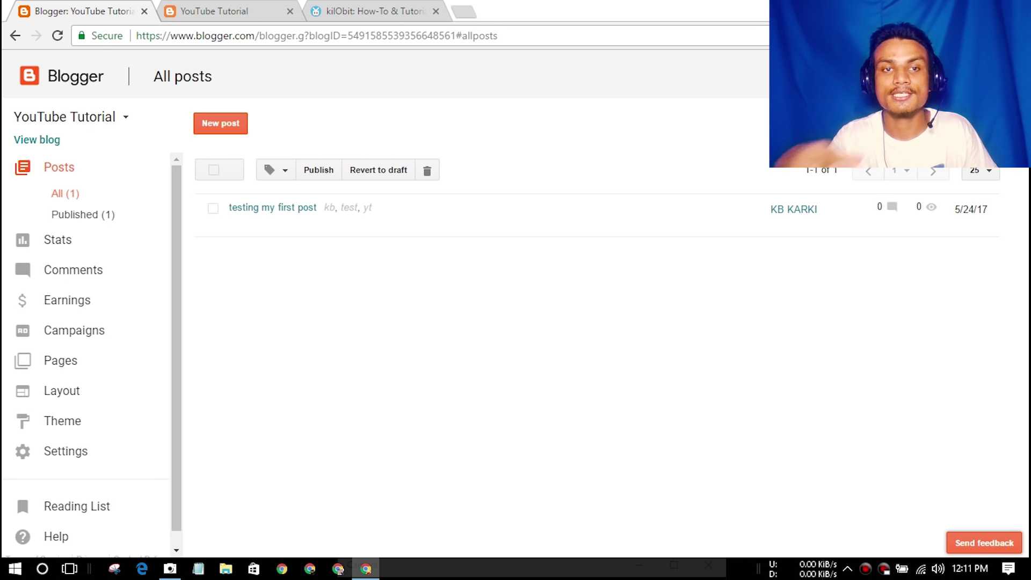
- Look over the kil0bit blog's latest posts, tutorials and gaming sections again, compare with the YouTube Tutorial blog and return to the dashboard
click(370, 11)
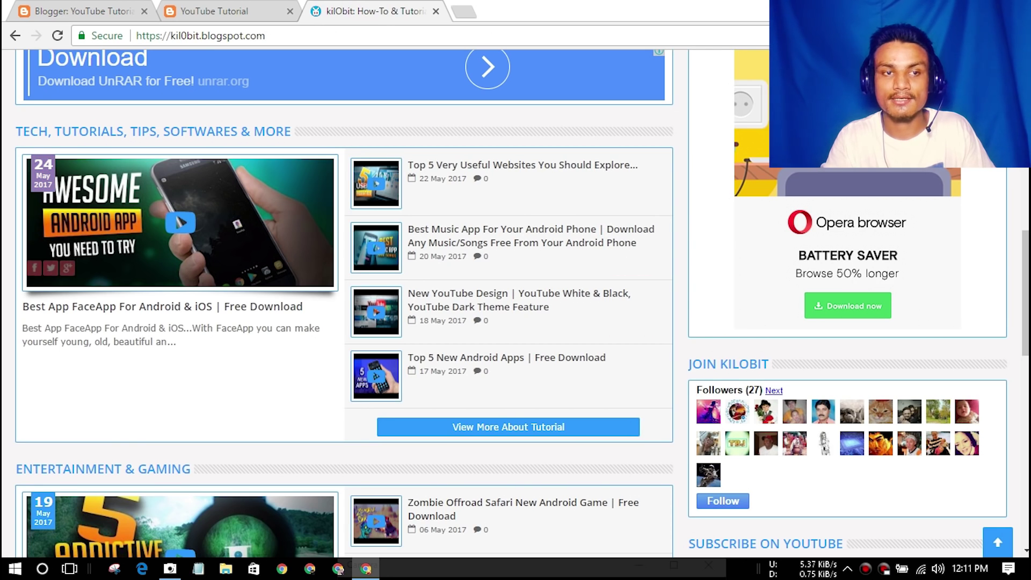
scroll(376, 397, up, 3)
scroll(376, 376, up, 4)
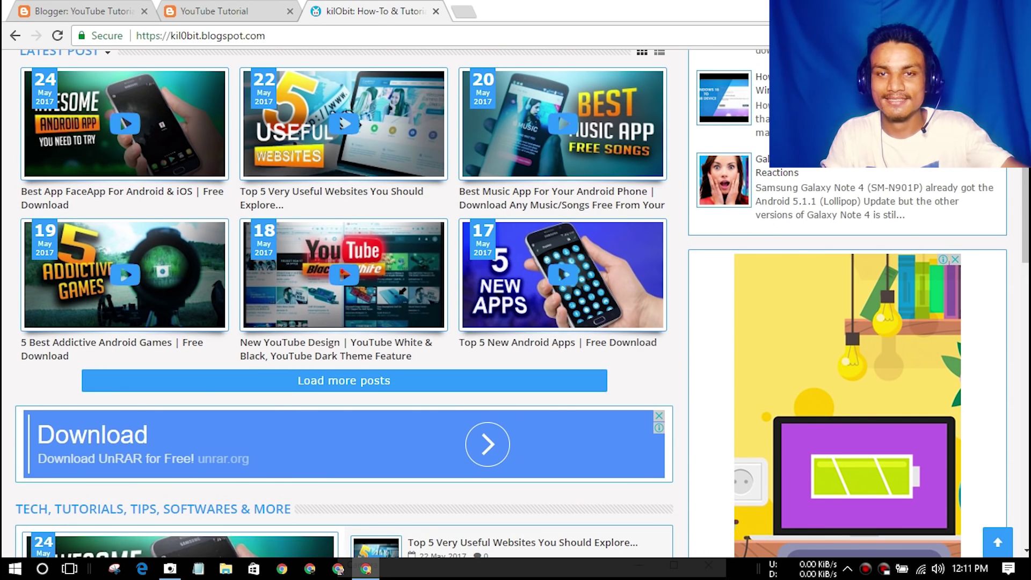
scroll(344, 304, down, 4)
scroll(344, 303, down, 5)
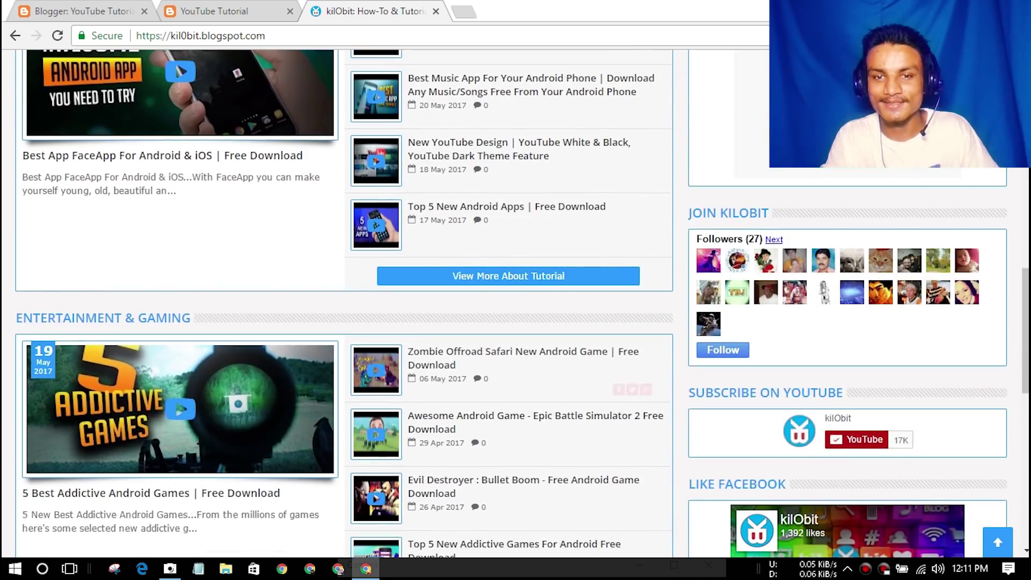
scroll(343, 304, up, 7)
scroll(344, 303, up, 8)
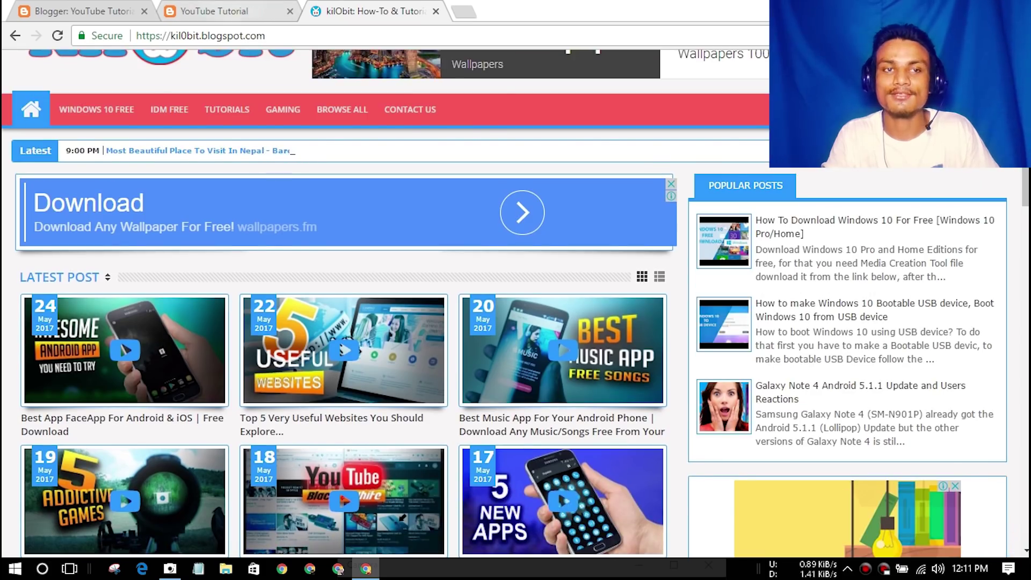
click(194, 11)
click(80, 11)
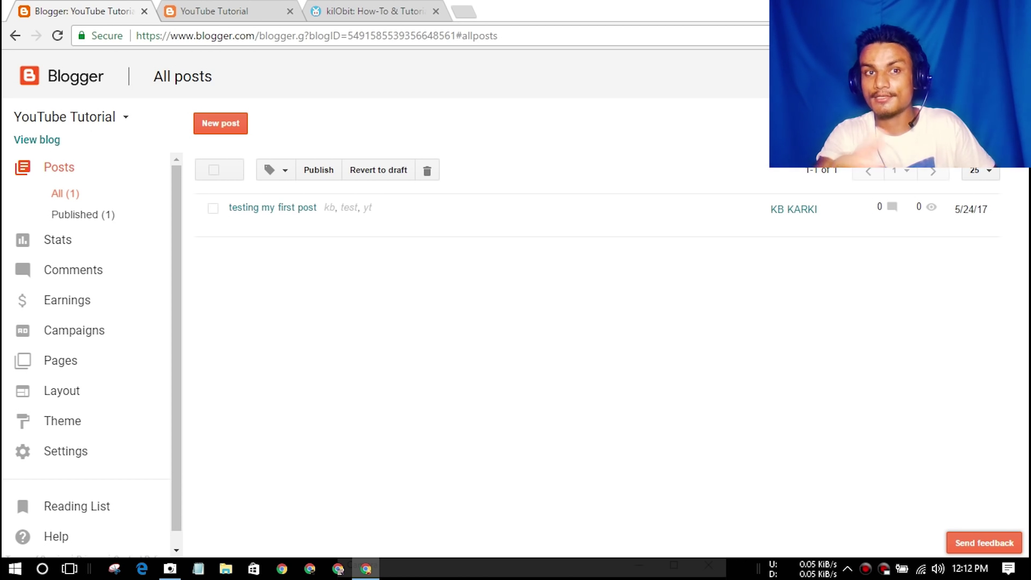
click(407, 8)
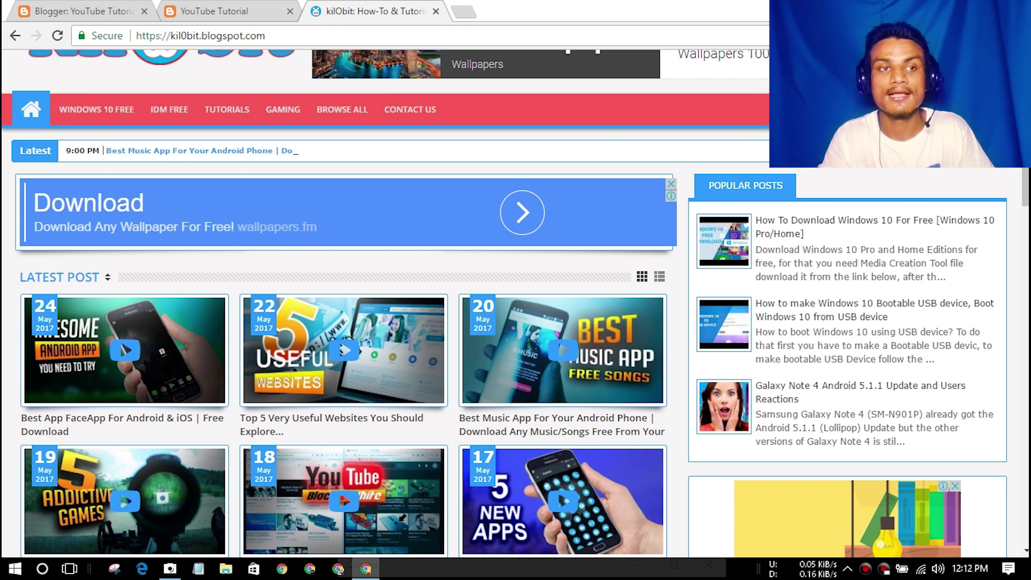
click(83, 11)
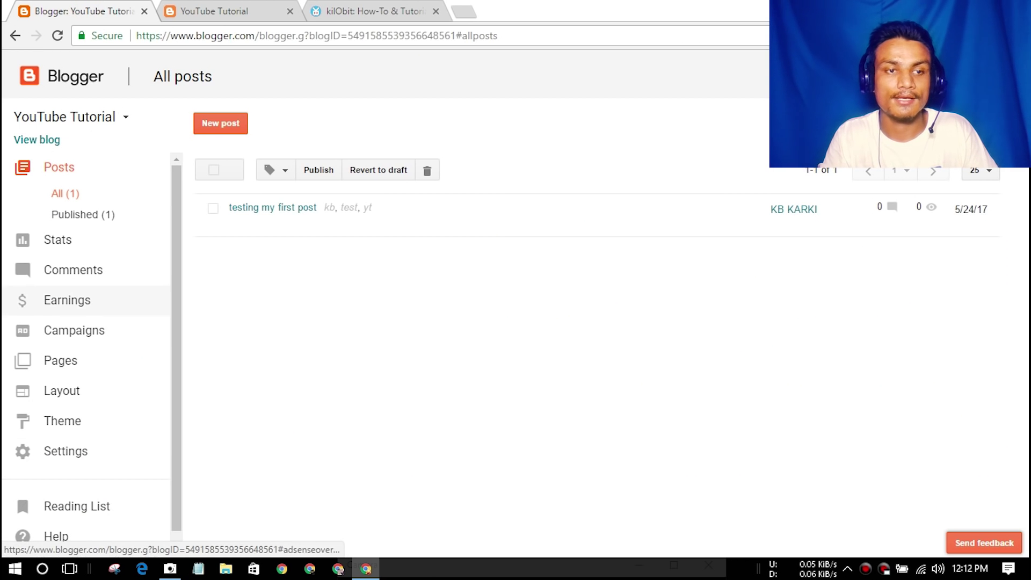